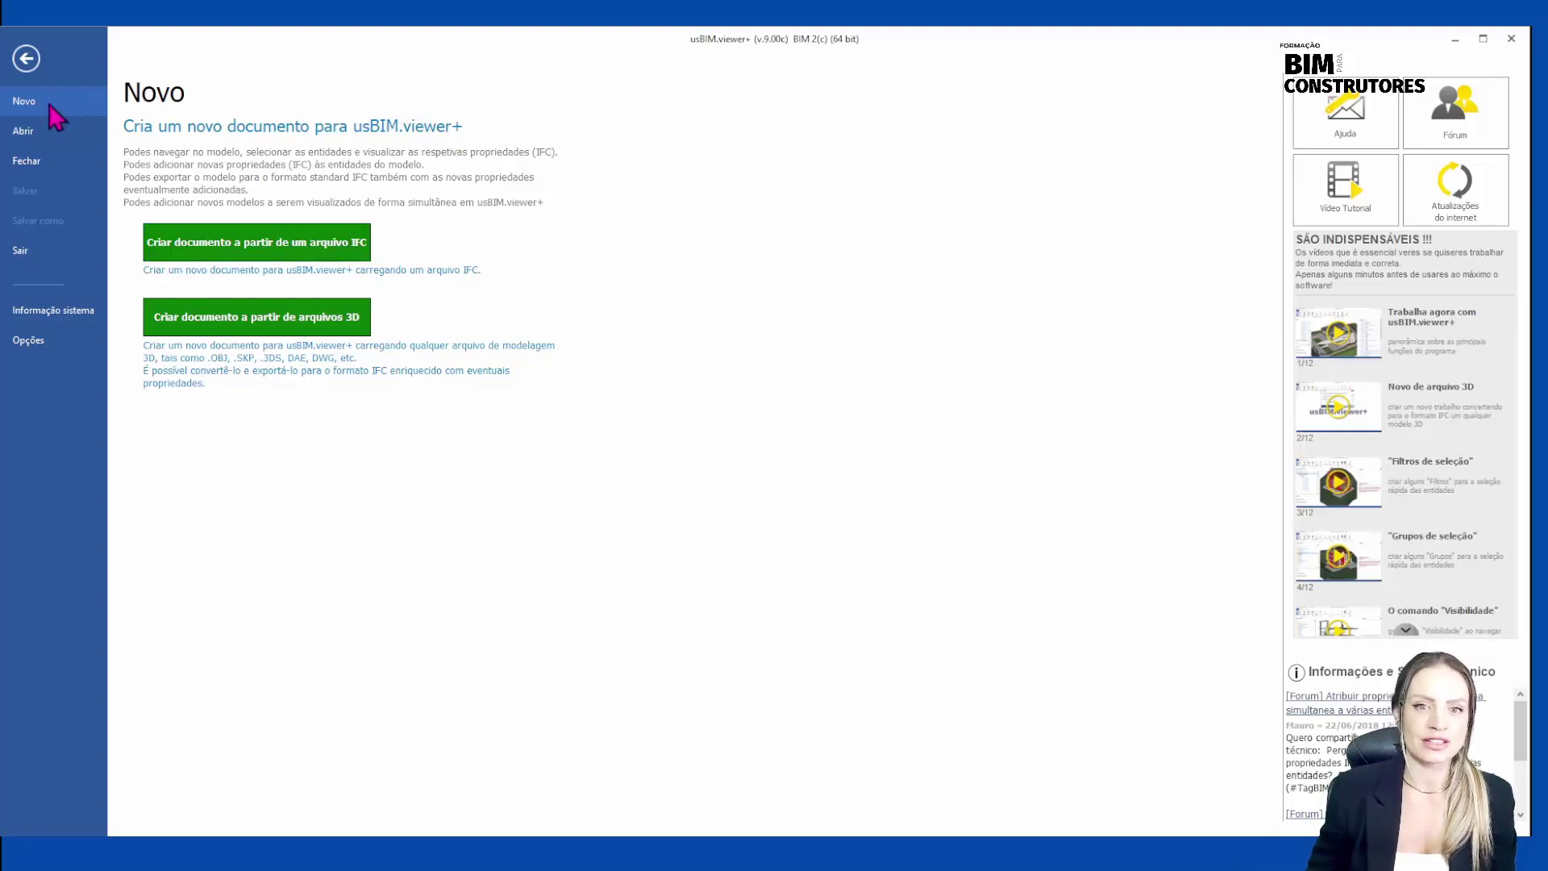
# Create a new document from the IFC file ARQ - TORRE 1.ifc.
pyautogui.click(213, 252)
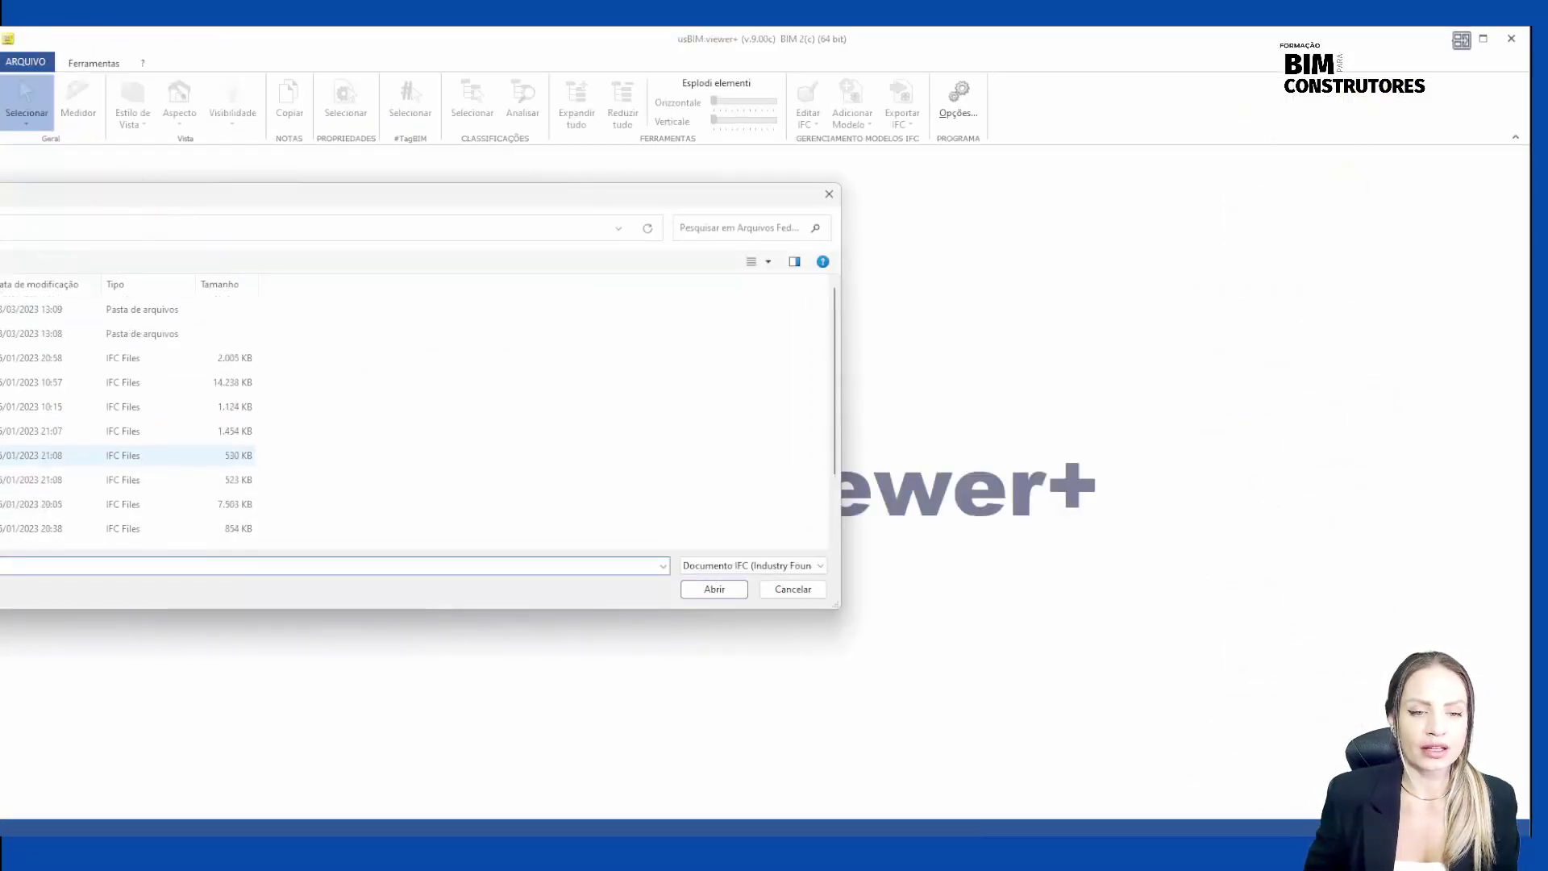
pyautogui.scroll(-2, 129, 420)
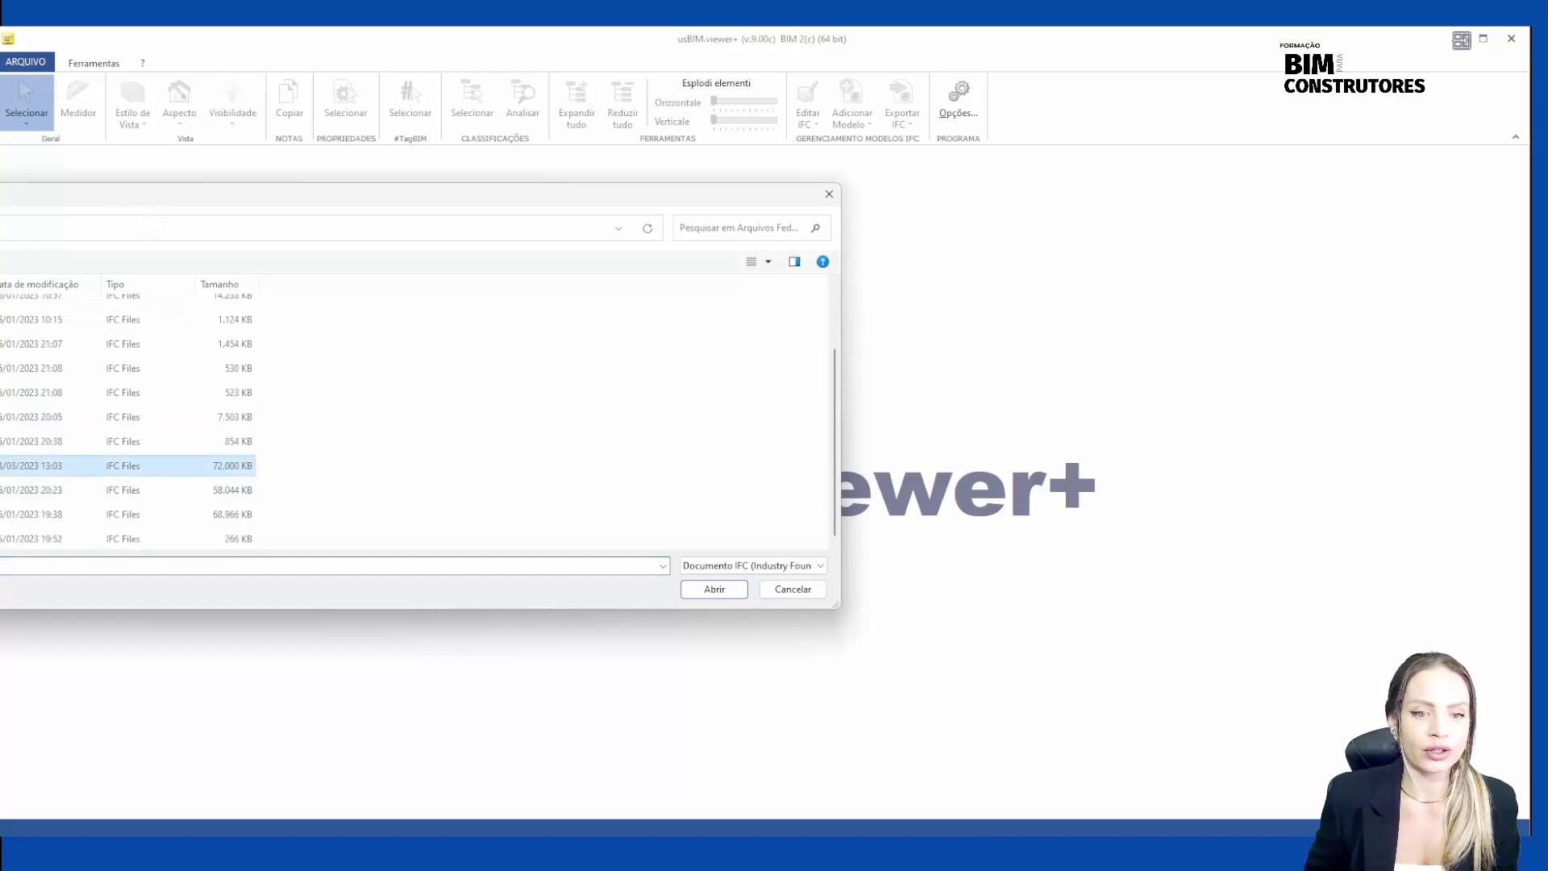
pyautogui.click(711, 590)
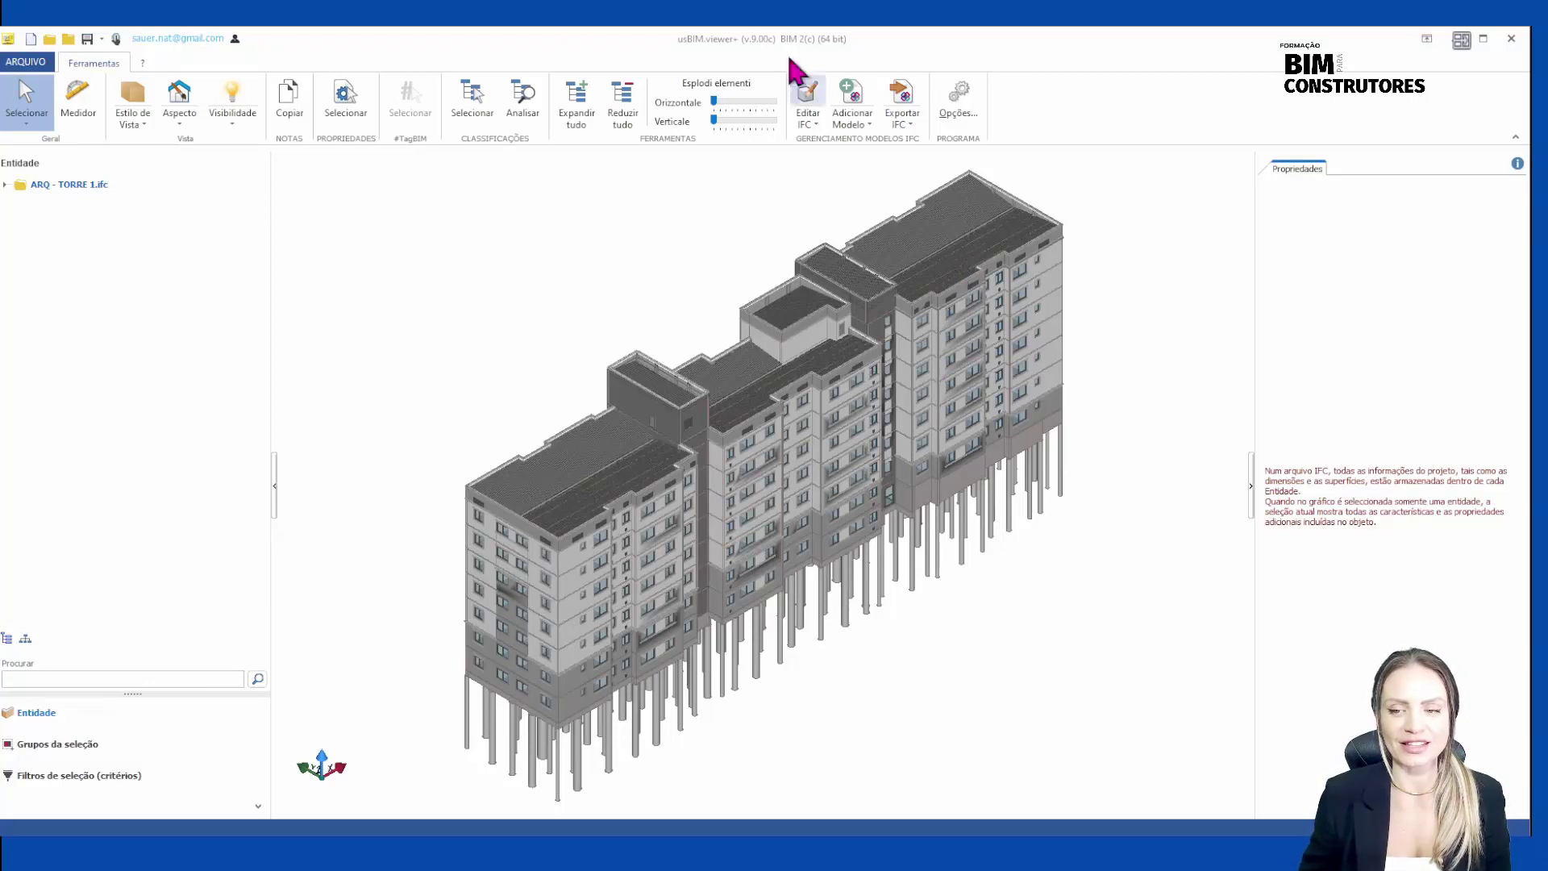
# Examine the tower model from several distances and angles, including the roofs, end facade, balconies and foundation piles.
pyautogui.scroll(-2, 688, 593)
pyautogui.scroll(2, 703, 573)
pyautogui.scroll(-2, 703, 572)
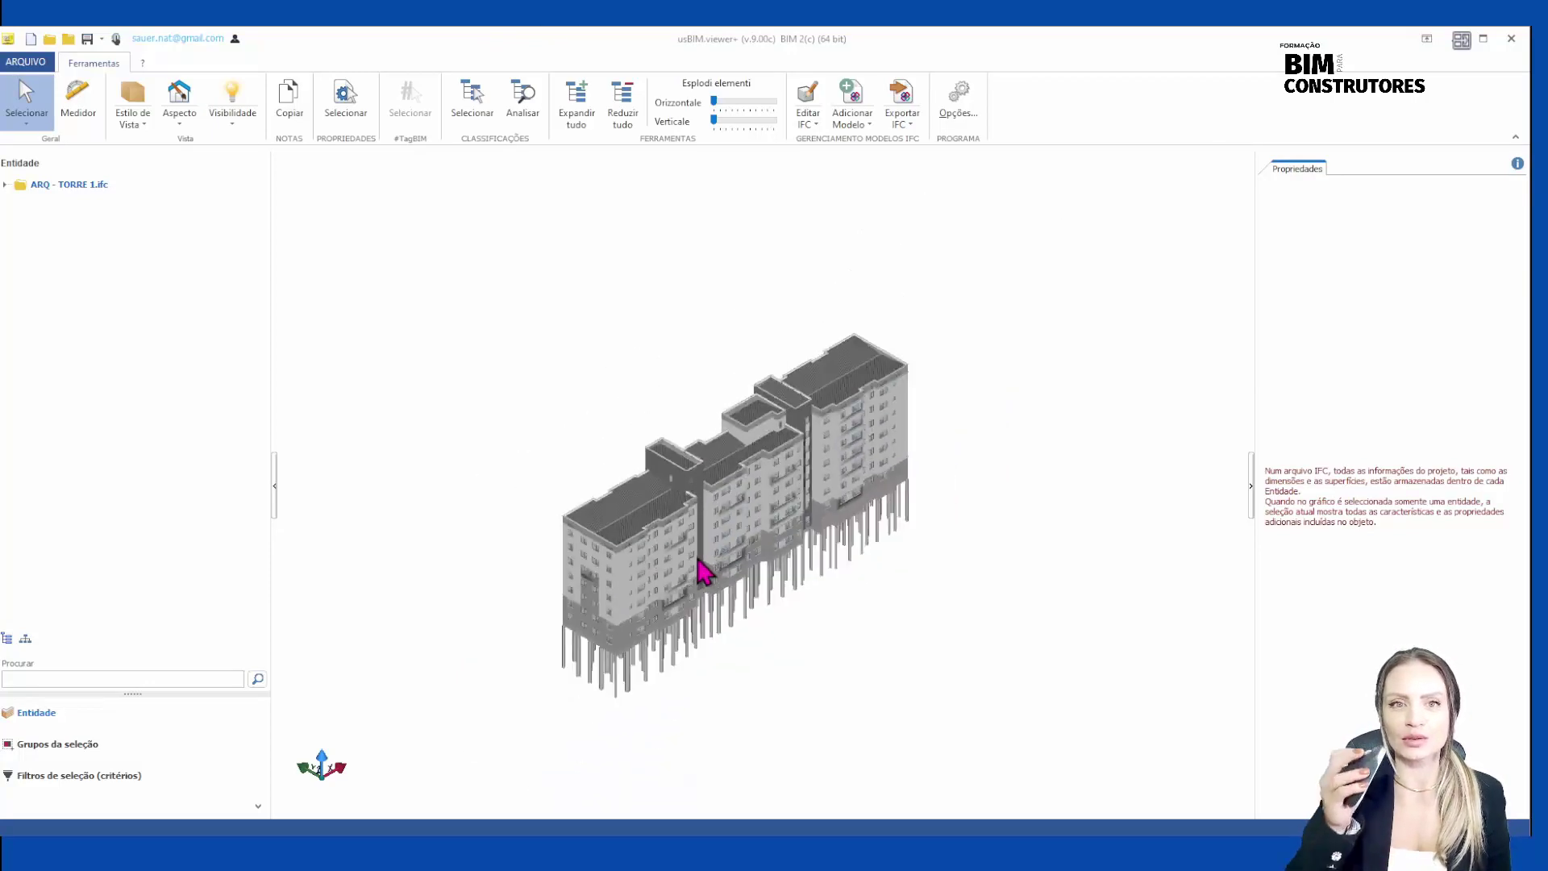
pyautogui.scroll(3, 704, 573)
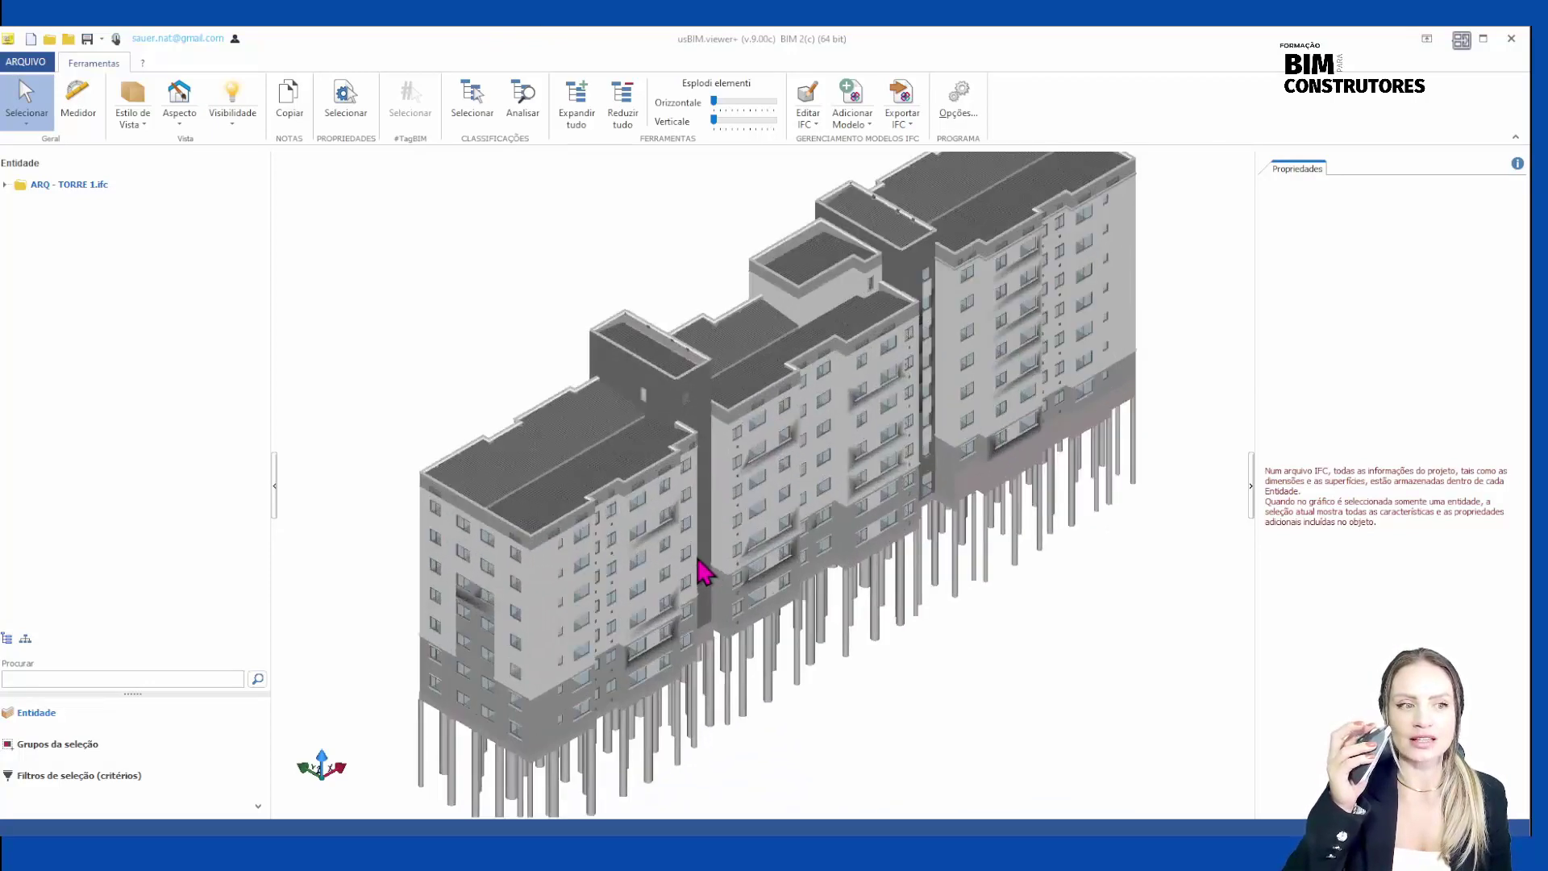
pyautogui.scroll(2, 704, 572)
pyautogui.scroll(-2, 703, 573)
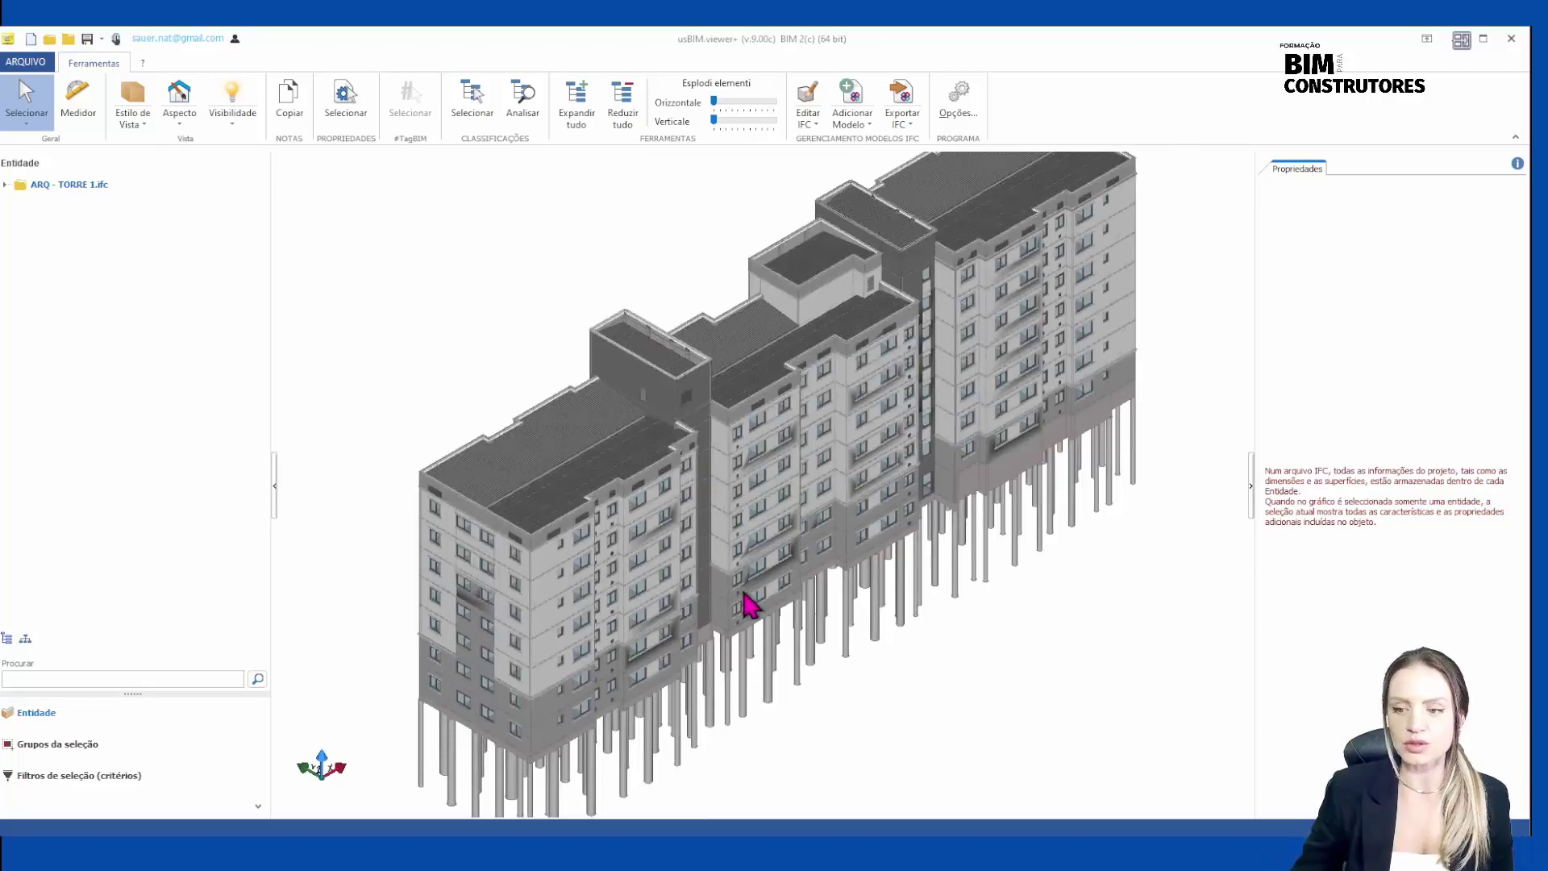
pyautogui.moveTo(743, 601); pyautogui.dragTo(692, 595, button='middle')
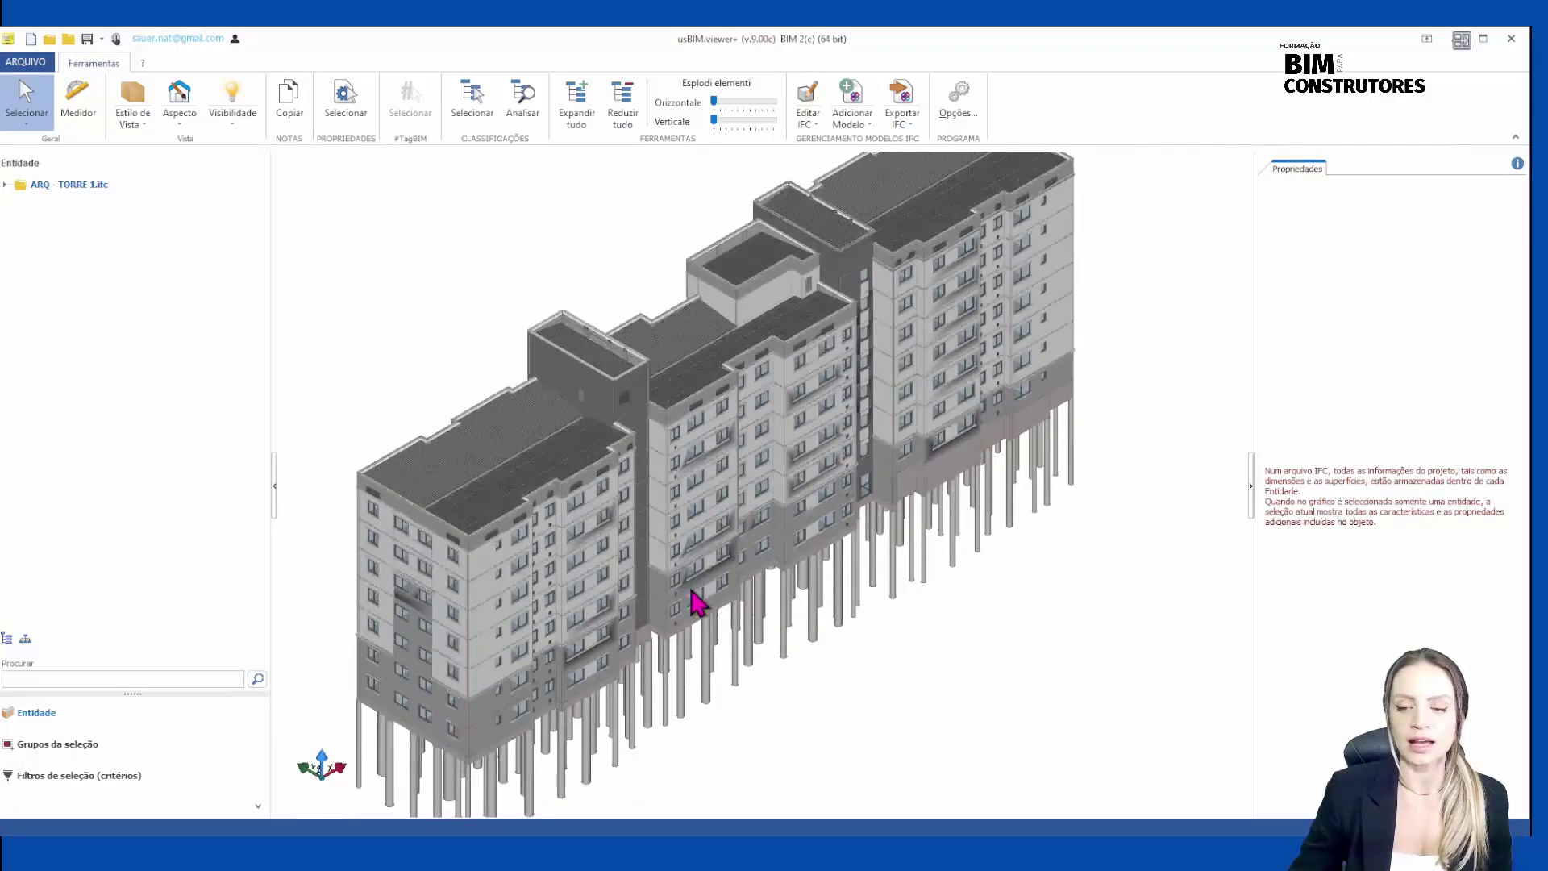
pyautogui.moveTo(692, 593)
pyautogui.mouseDown()
pyautogui.moveTo(726, 605)
pyautogui.moveTo(706, 619)
pyautogui.mouseUp()
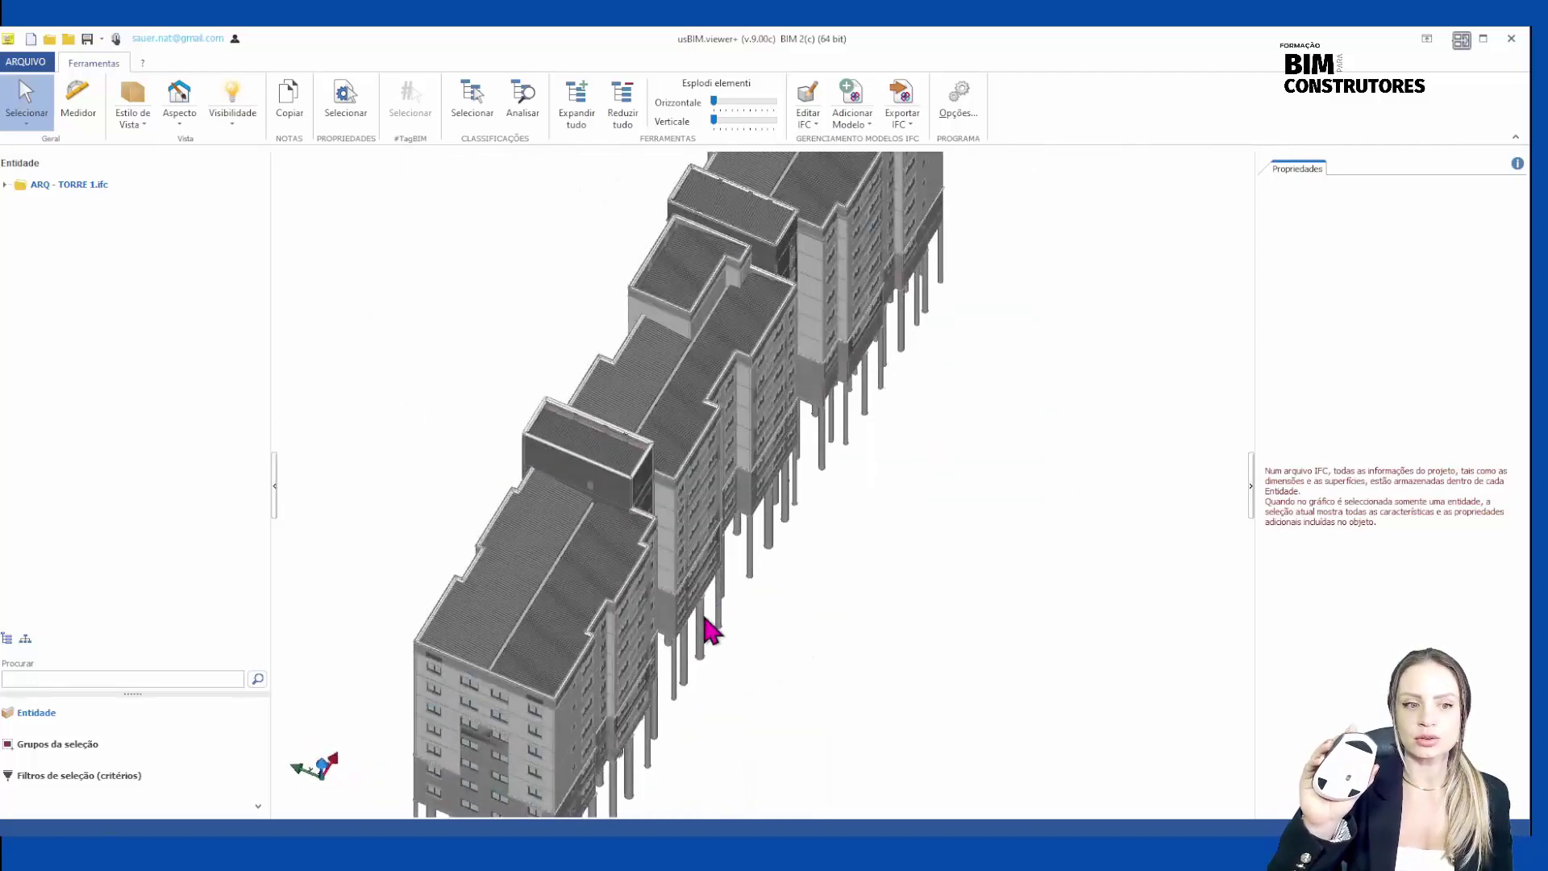
pyautogui.scroll(-1, 704, 618)
pyautogui.scroll(1, 704, 619)
pyautogui.moveTo(704, 619); pyautogui.dragTo(730, 579)
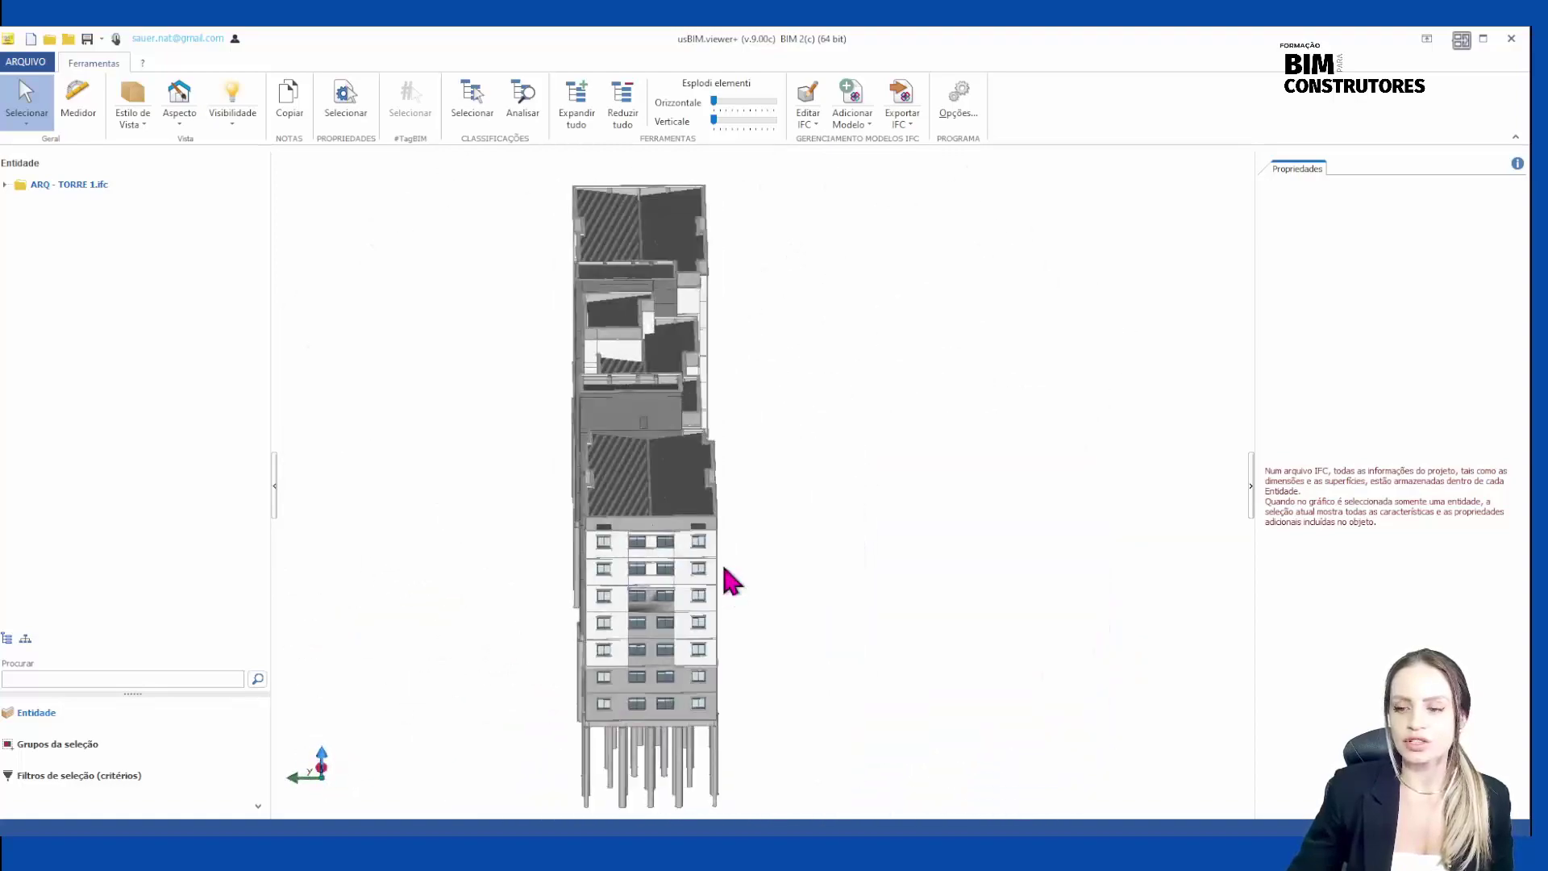
pyautogui.moveTo(723, 568); pyautogui.dragTo(762, 568, button='middle')
pyautogui.scroll(5, 748, 555)
pyautogui.moveTo(748, 555); pyautogui.dragTo(778, 581)
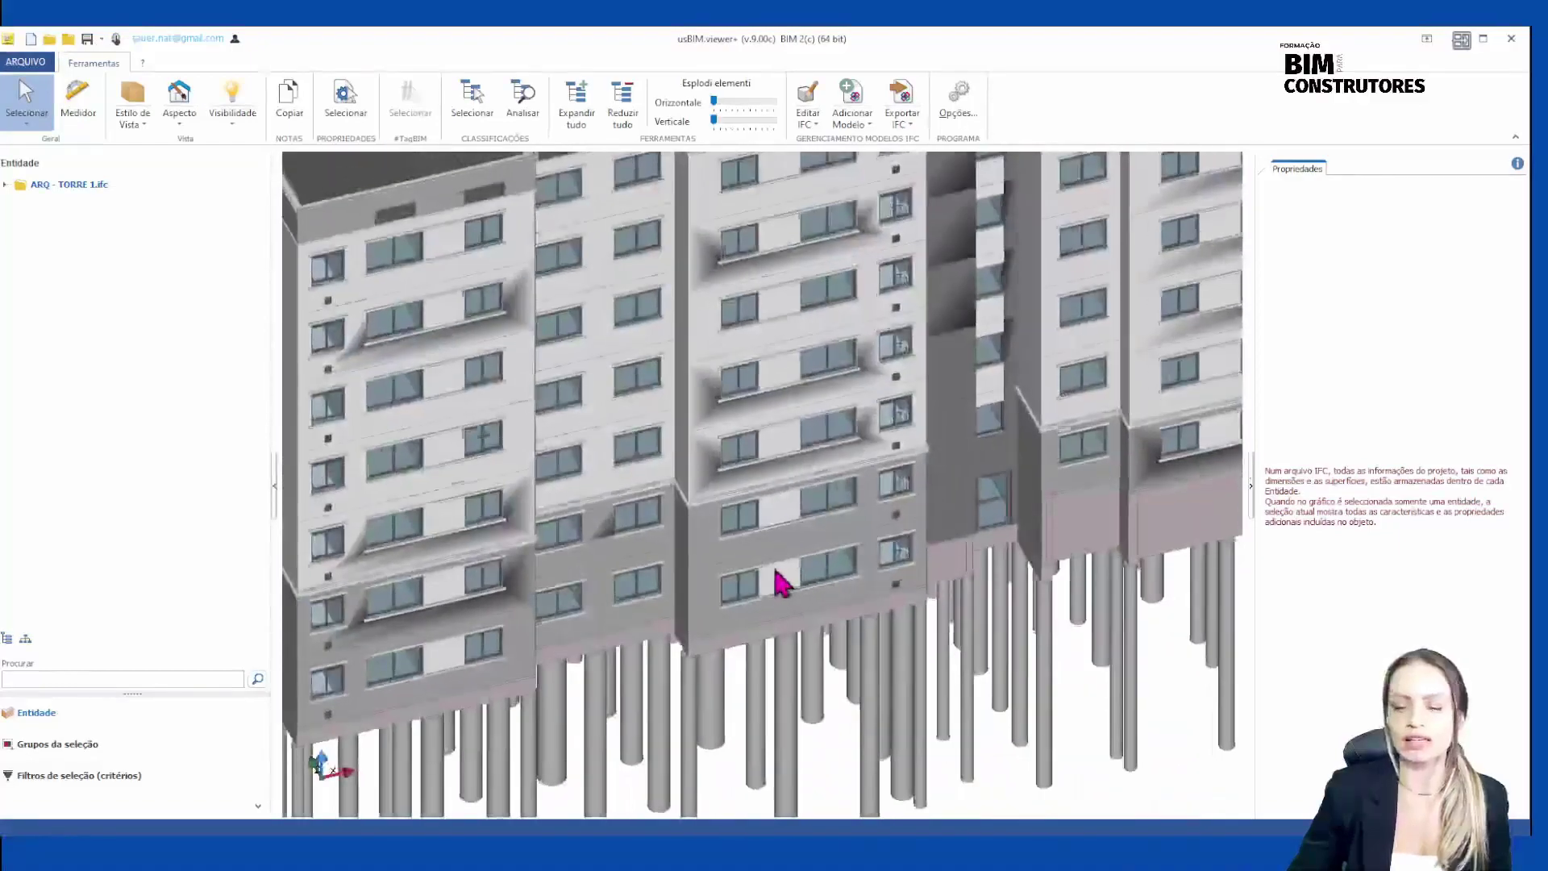
pyautogui.scroll(-6, 780, 582)
pyautogui.moveTo(680, 580); pyautogui.dragTo(734, 573, button='middle')
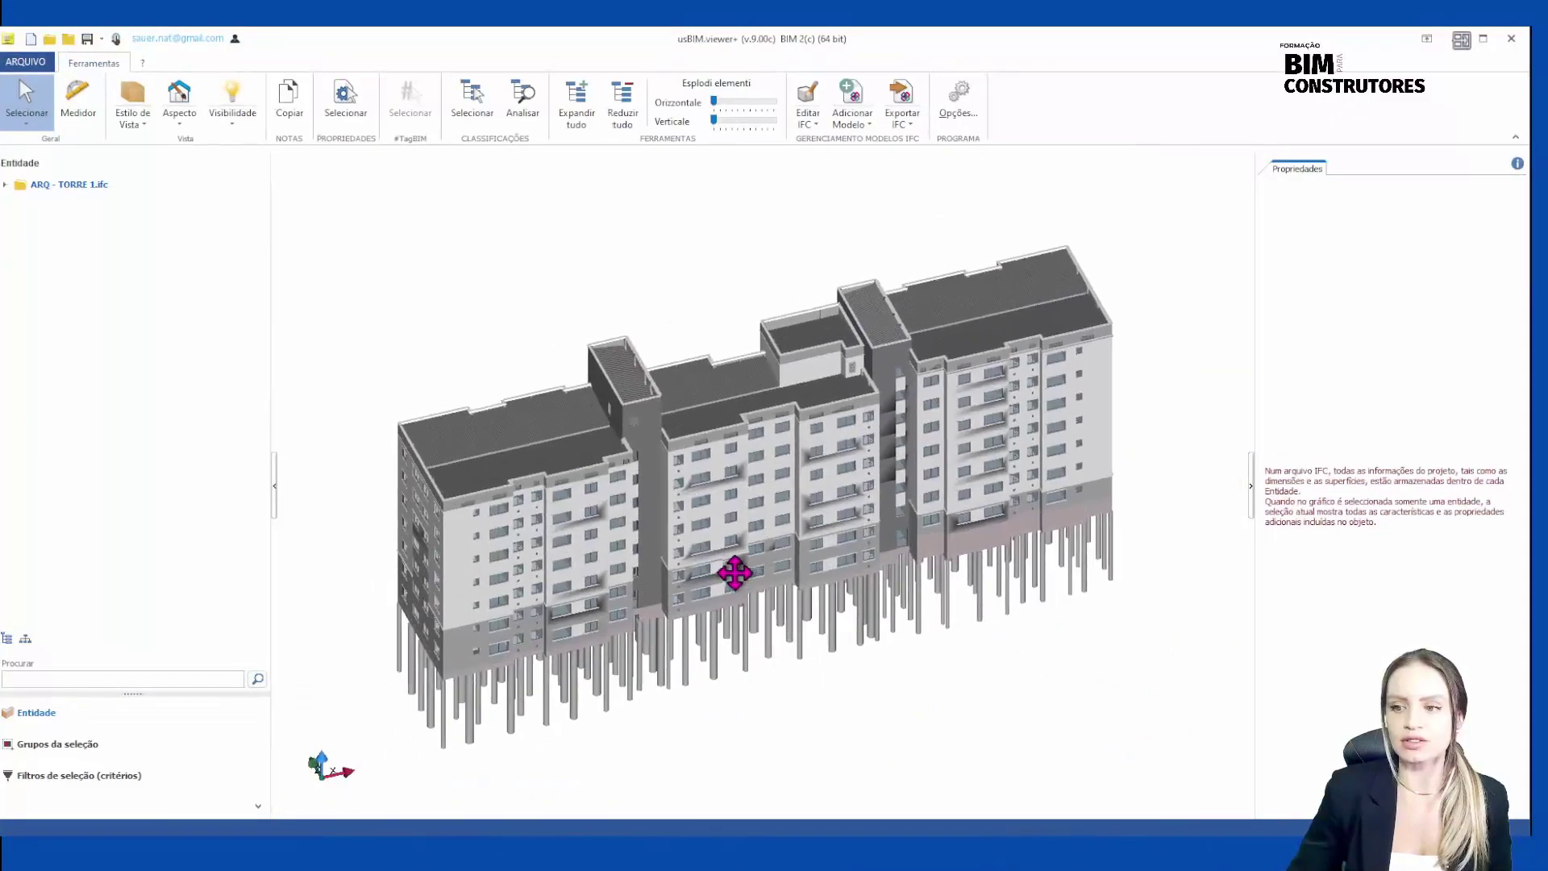
pyautogui.moveTo(734, 574); pyautogui.dragTo(768, 564)
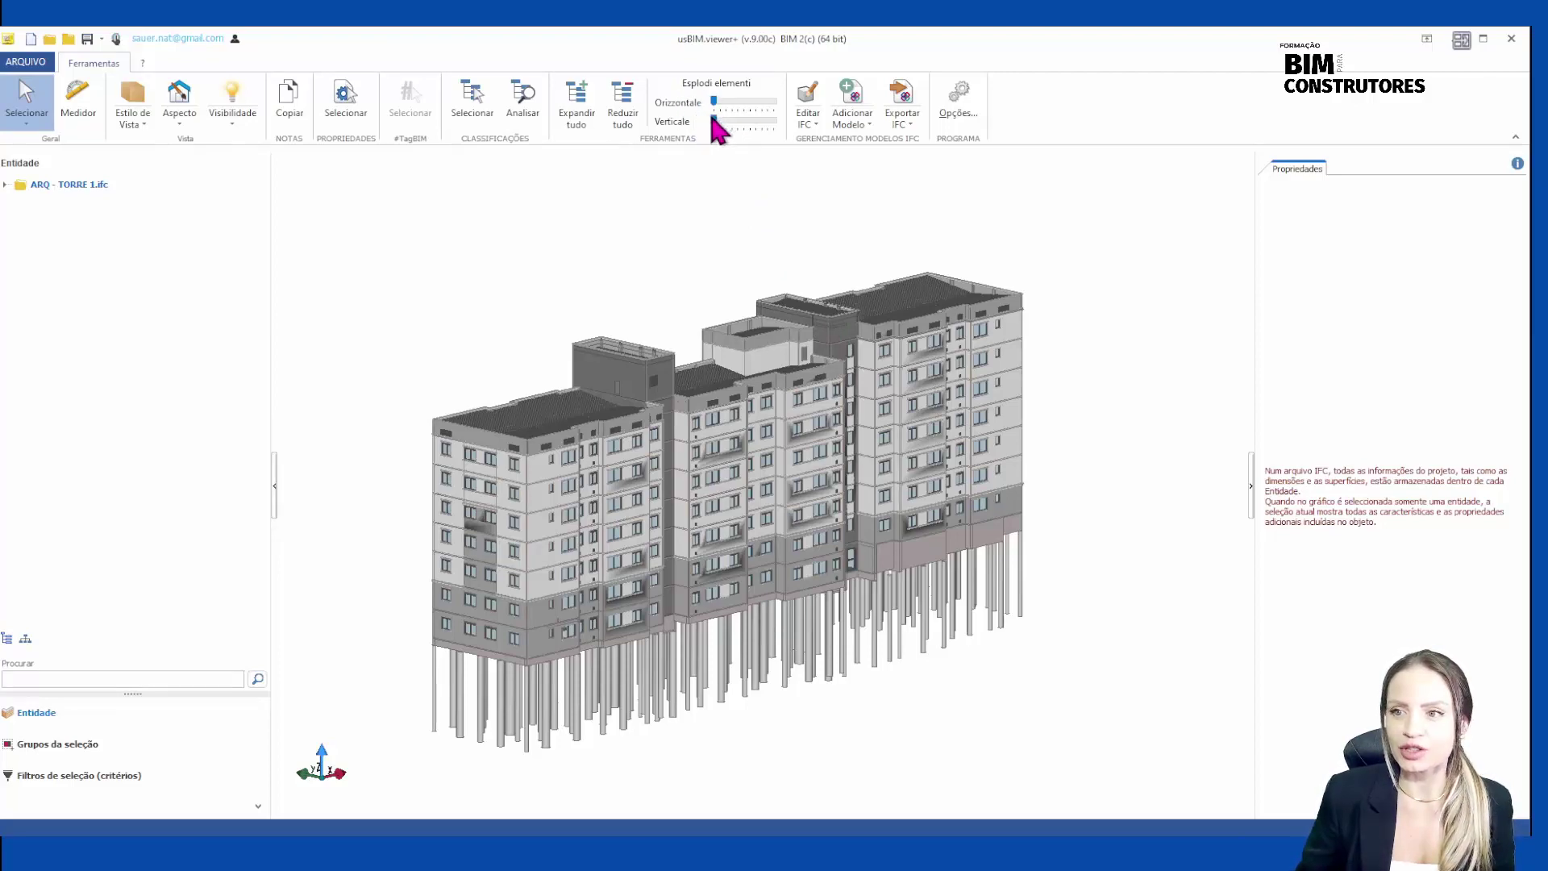
# Explode the model's elements horizontally with a value of 5.
pyautogui.moveTo(713, 120)
pyautogui.mouseDown()
pyautogui.moveTo(756, 136)
pyautogui.moveTo(706, 136)
pyautogui.moveTo(722, 101)
pyautogui.mouseUp()
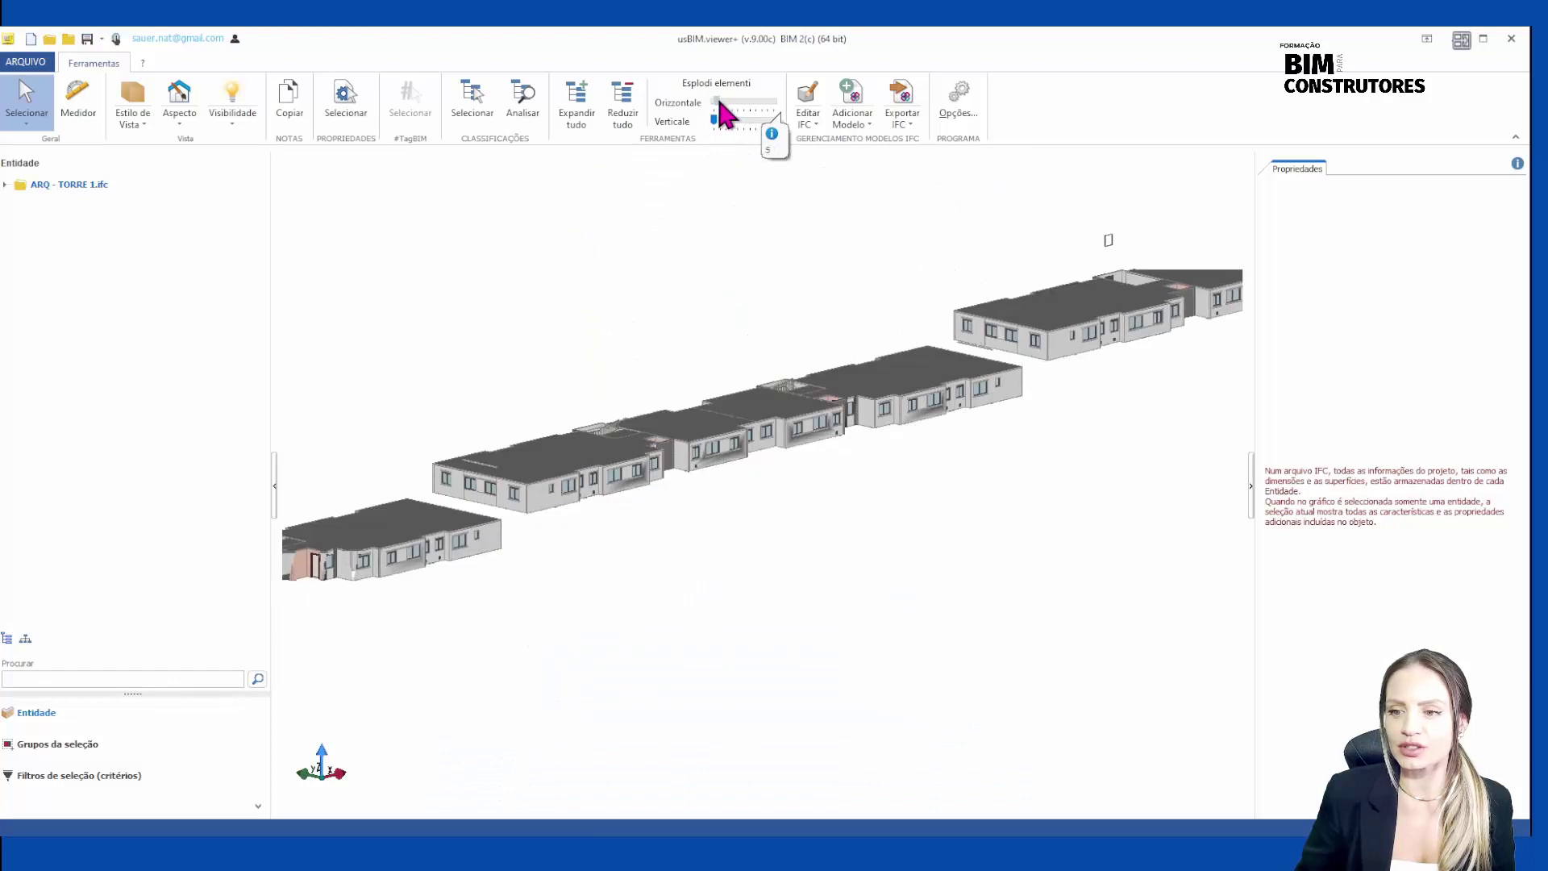
pyautogui.scroll(-5, 839, 312)
pyautogui.scroll(10, 852, 324)
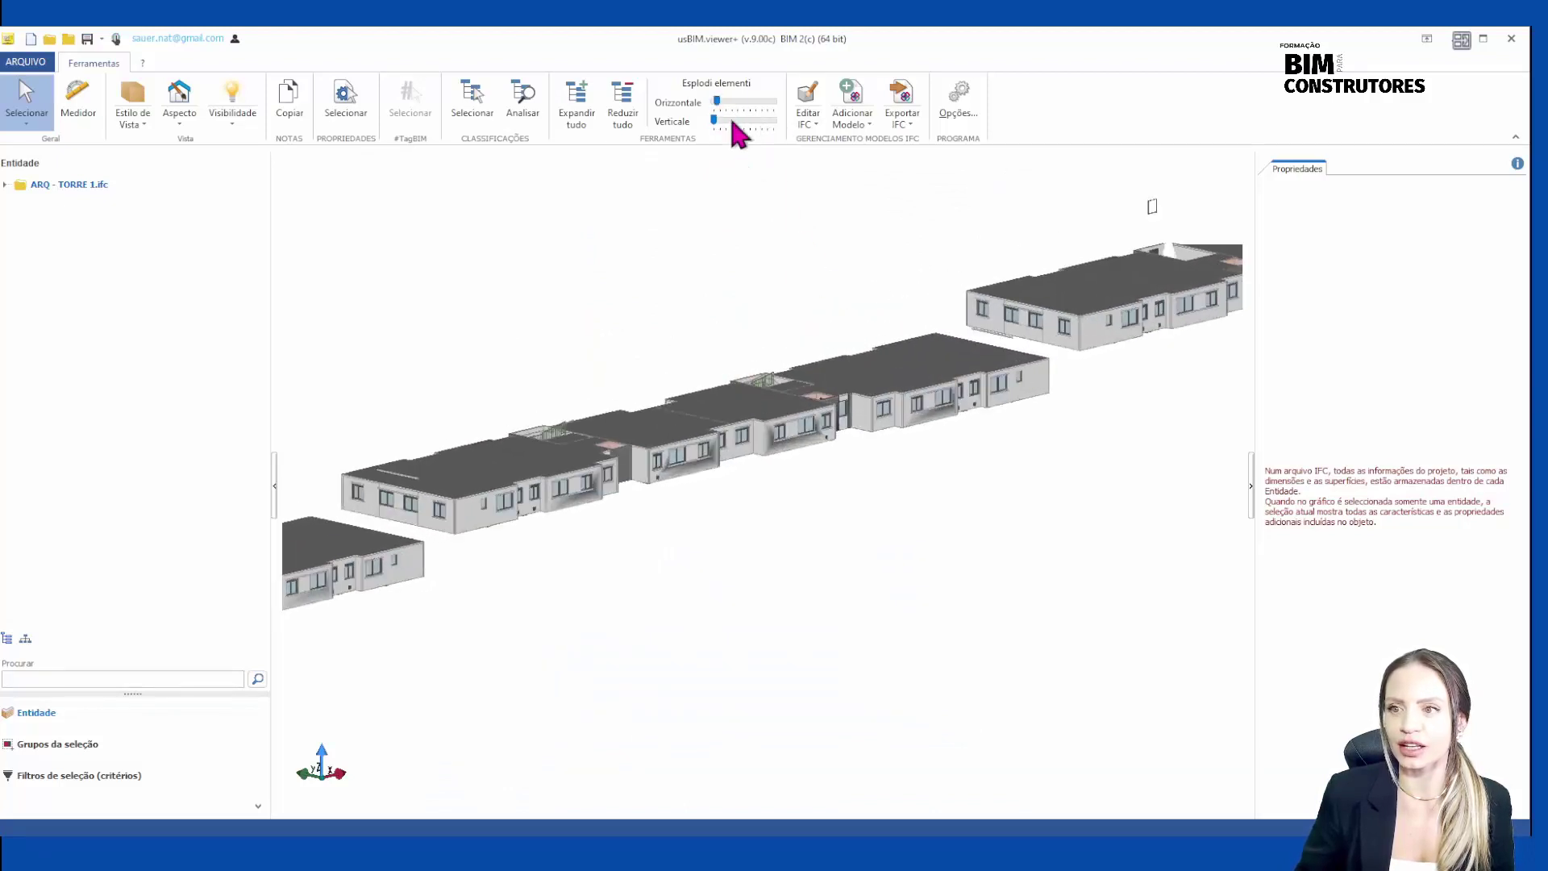
# Reset the horizontal explosion of the elements to 0.
pyautogui.moveTo(716, 95); pyautogui.dragTo(714, 102)
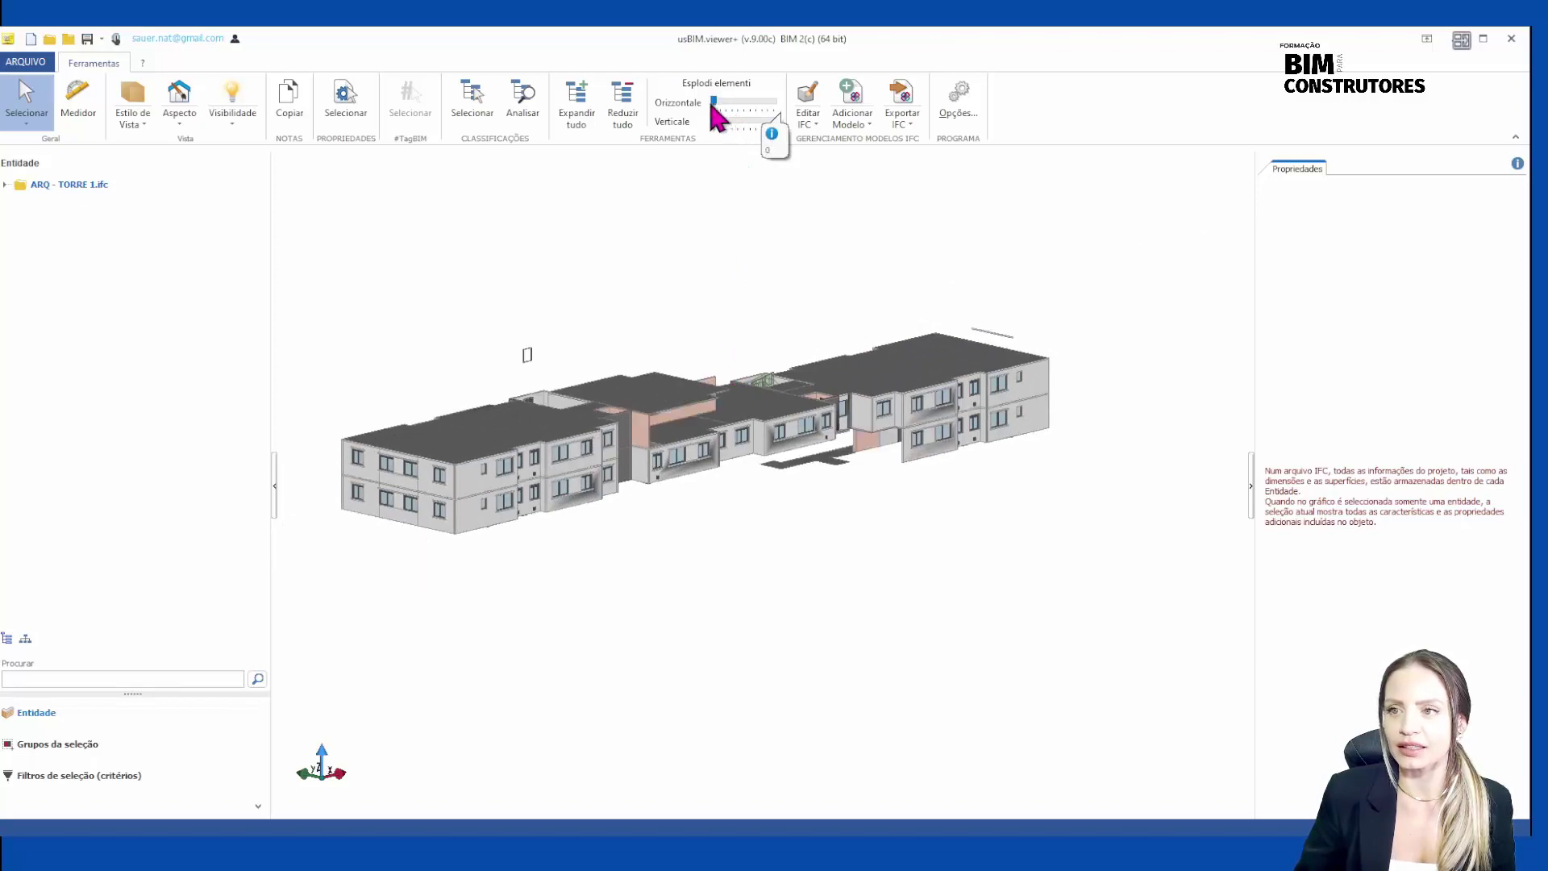
pyautogui.scroll(-5, 749, 390)
pyautogui.scroll(4, 749, 390)
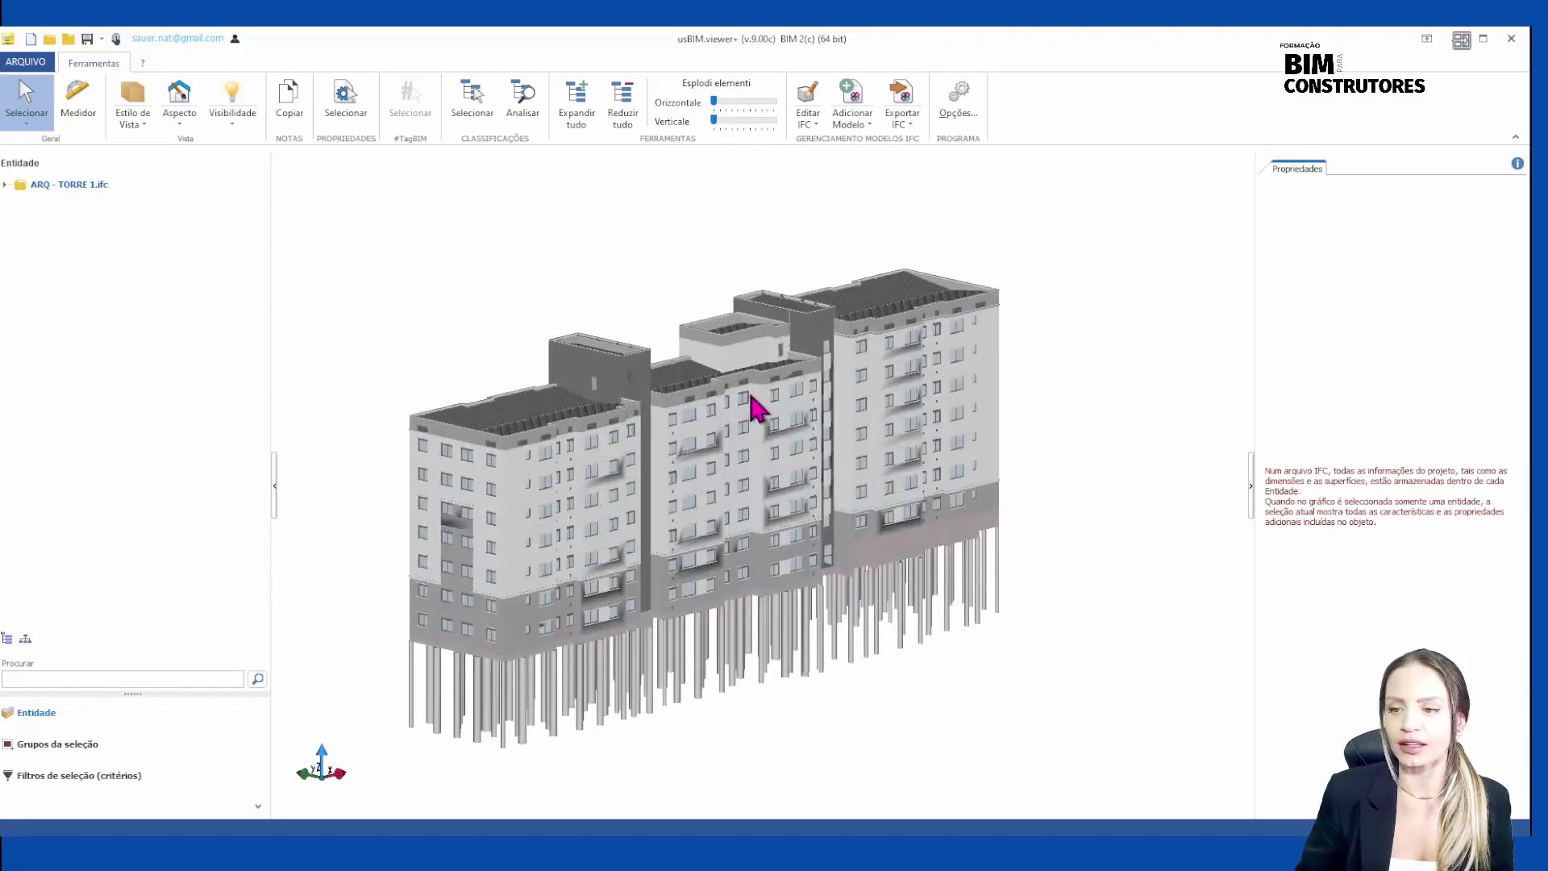
pyautogui.moveTo(718, 468); pyautogui.dragTo(764, 466, button='middle')
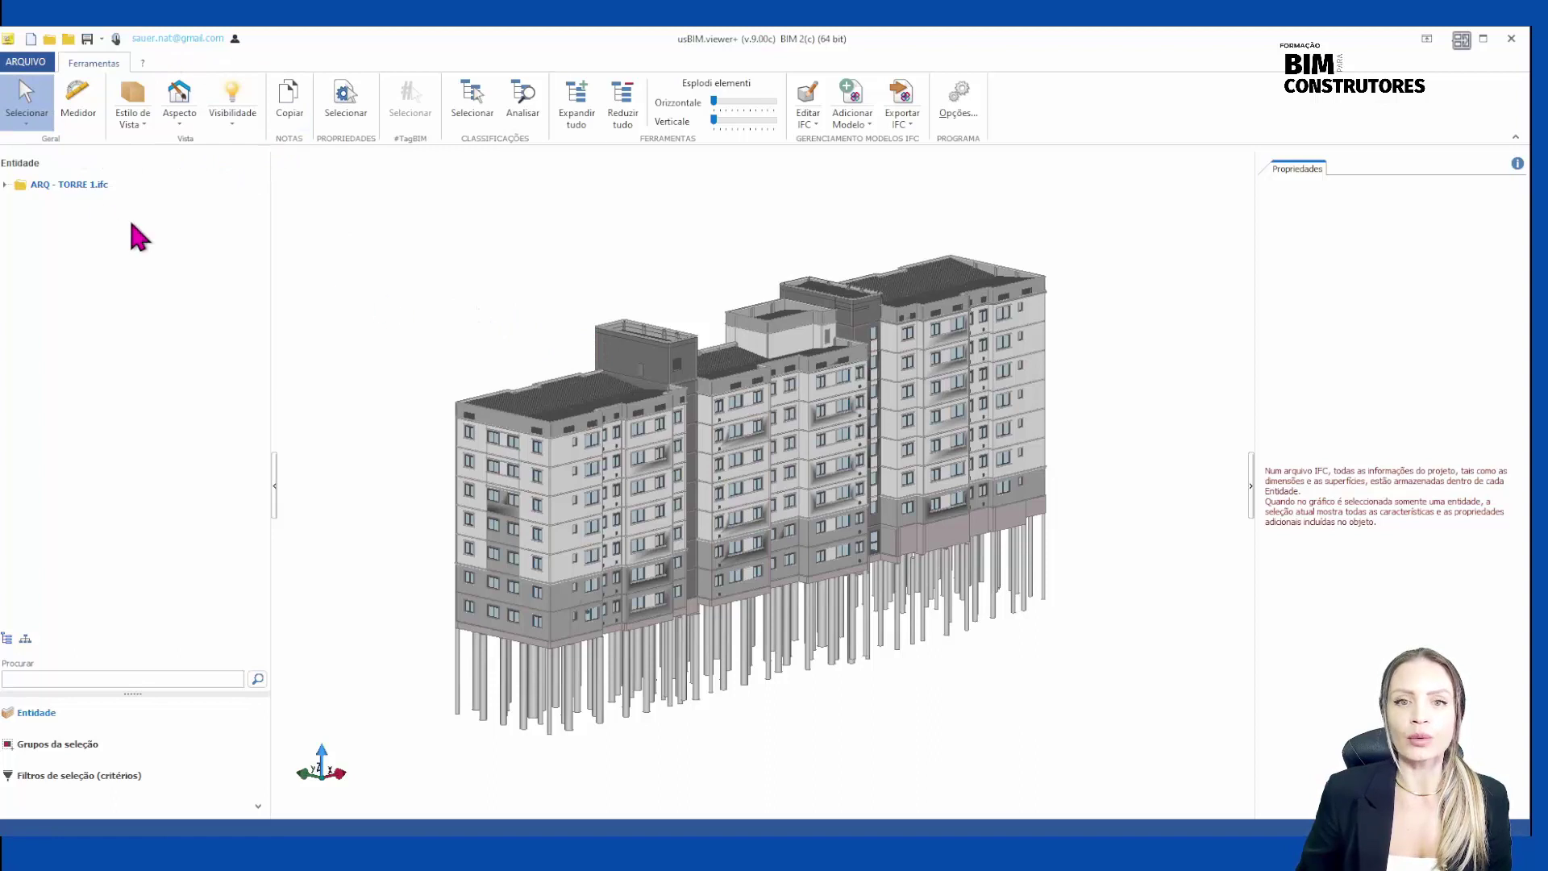
# Select all entities of the model and deselect them all again.
pyautogui.click(26, 123)
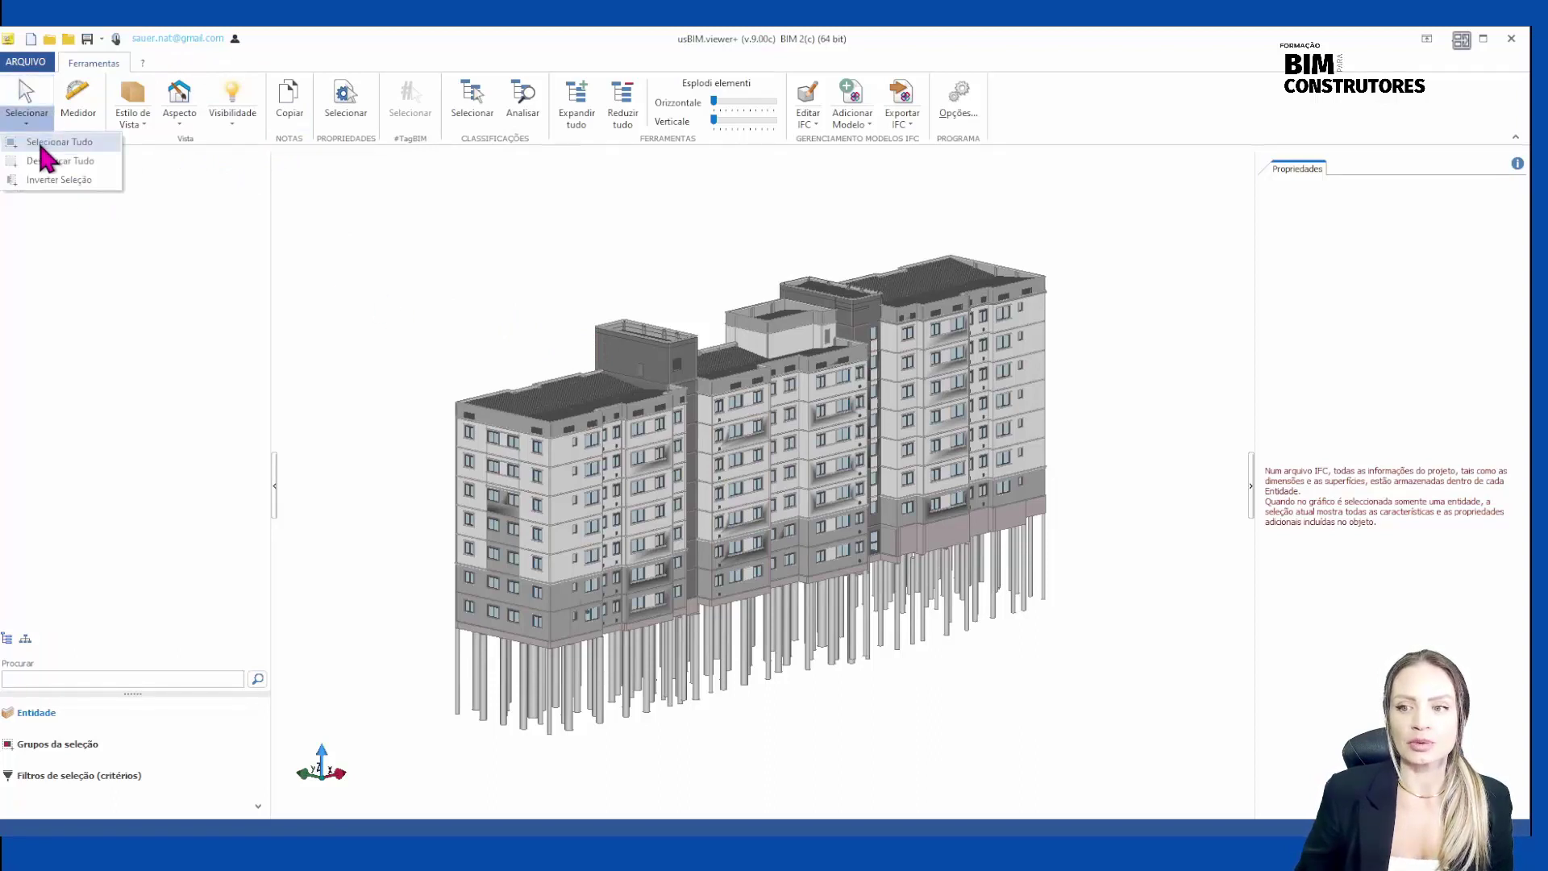
pyautogui.click(38, 140)
pyautogui.click(32, 124)
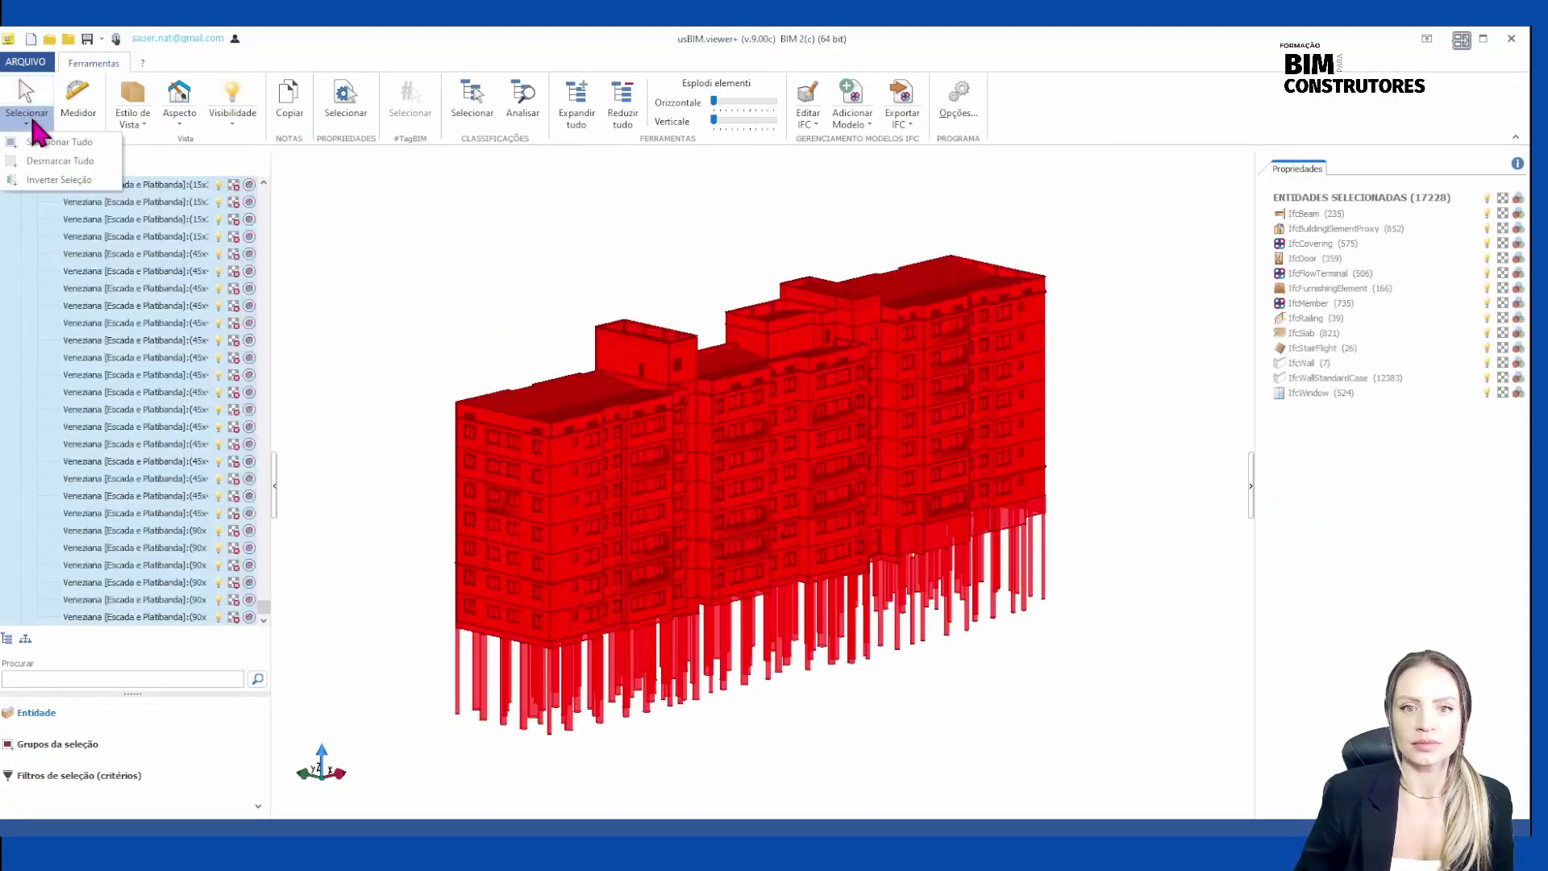
pyautogui.click(46, 158)
pyautogui.click(27, 123)
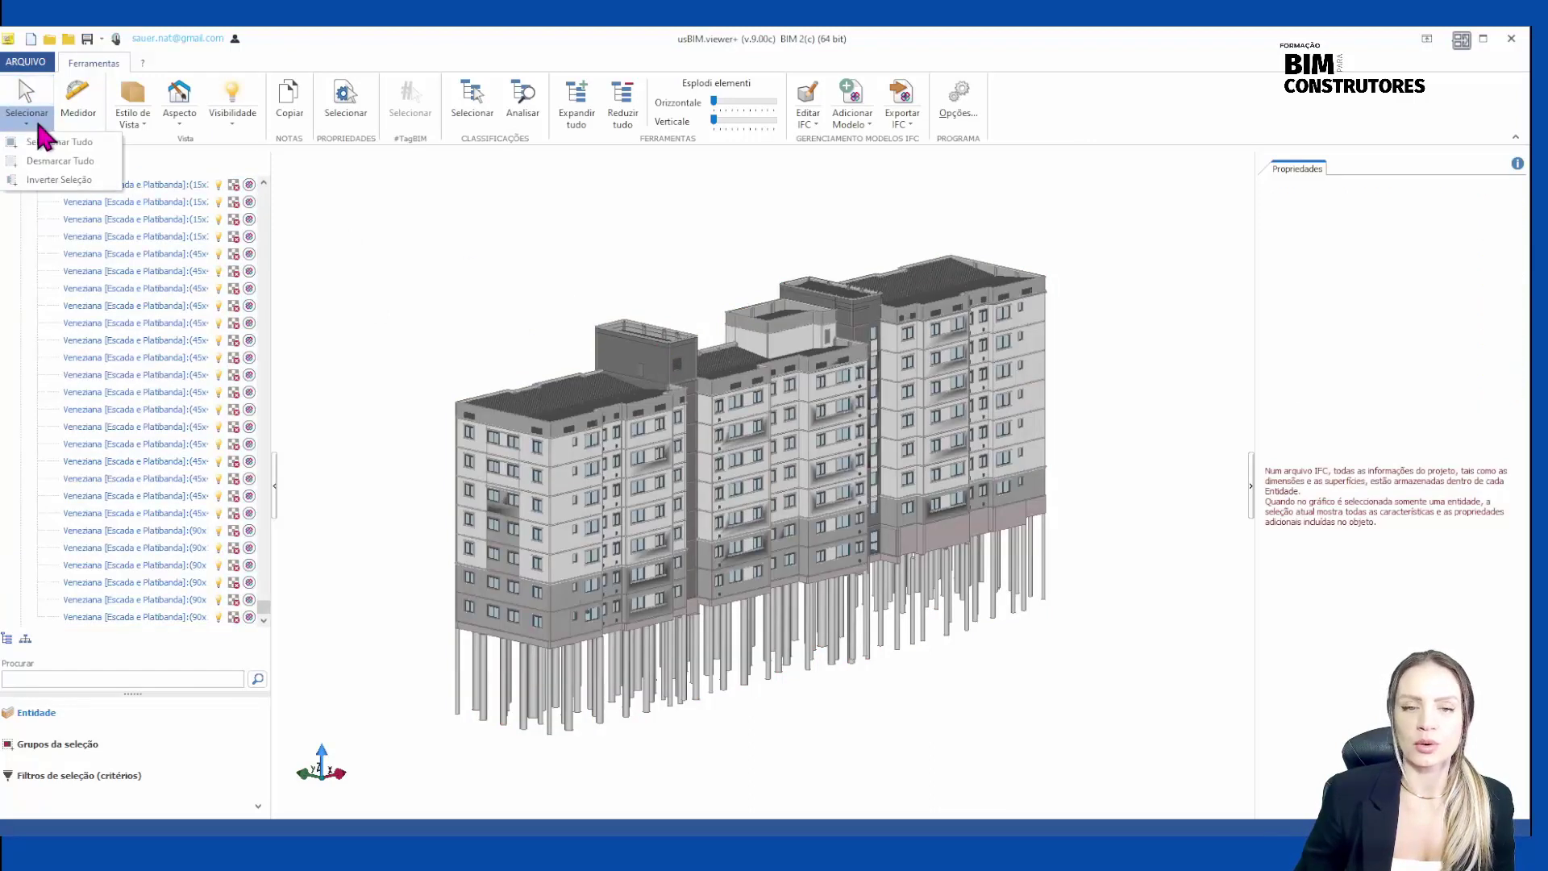
pyautogui.click(346, 207)
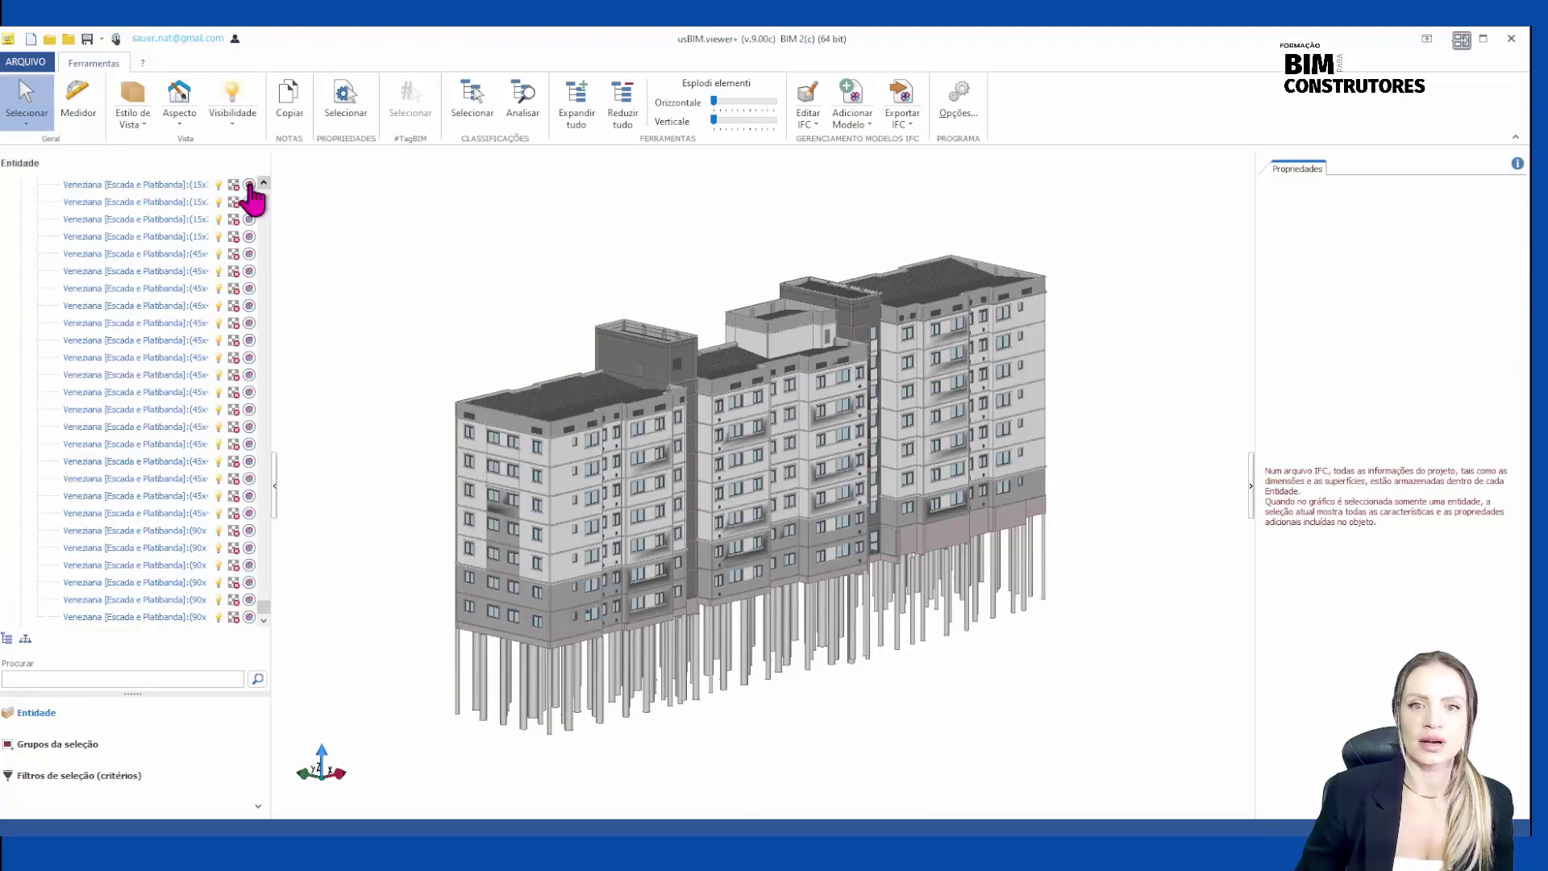
# Measure the roof edge of the nearest tower block's end facade between its two corners.
pyautogui.click(79, 105)
pyautogui.click(455, 401)
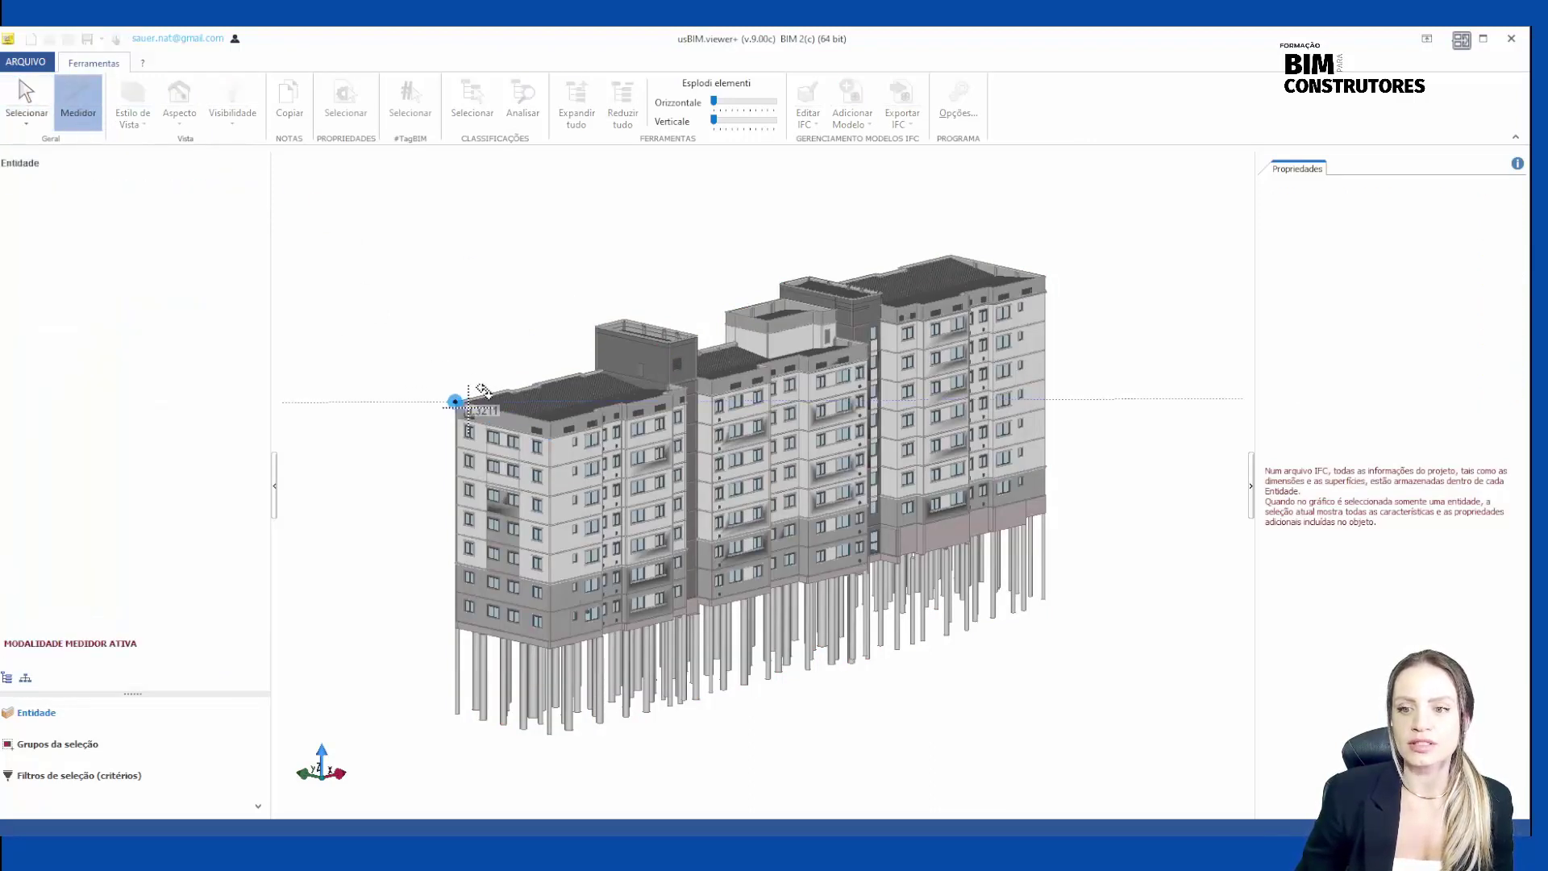
pyautogui.click(551, 420)
pyautogui.press('Escape')
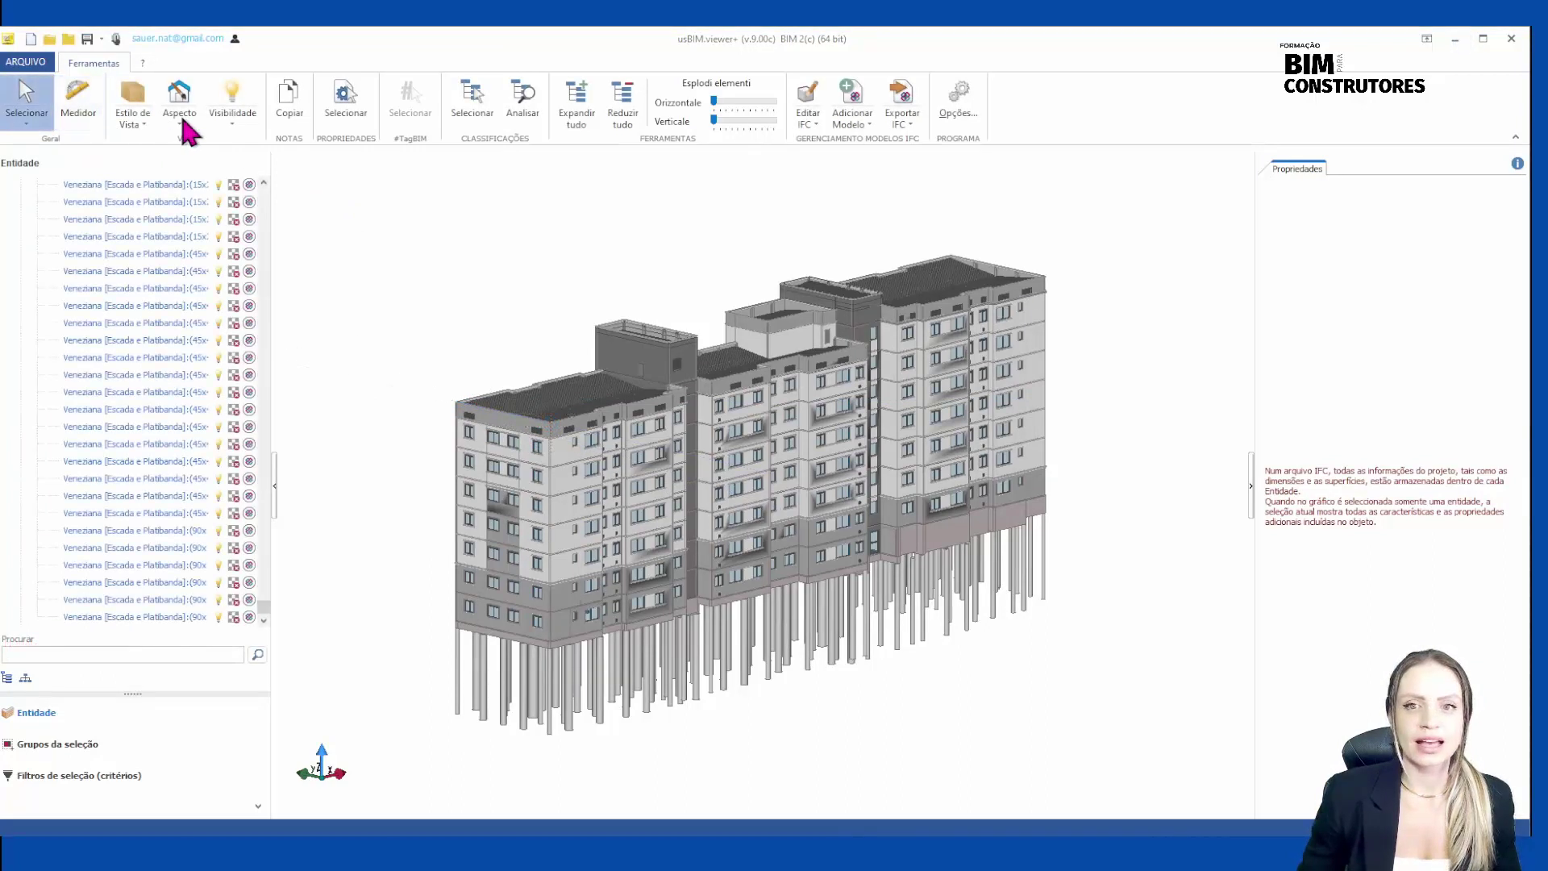
pyautogui.click(178, 123)
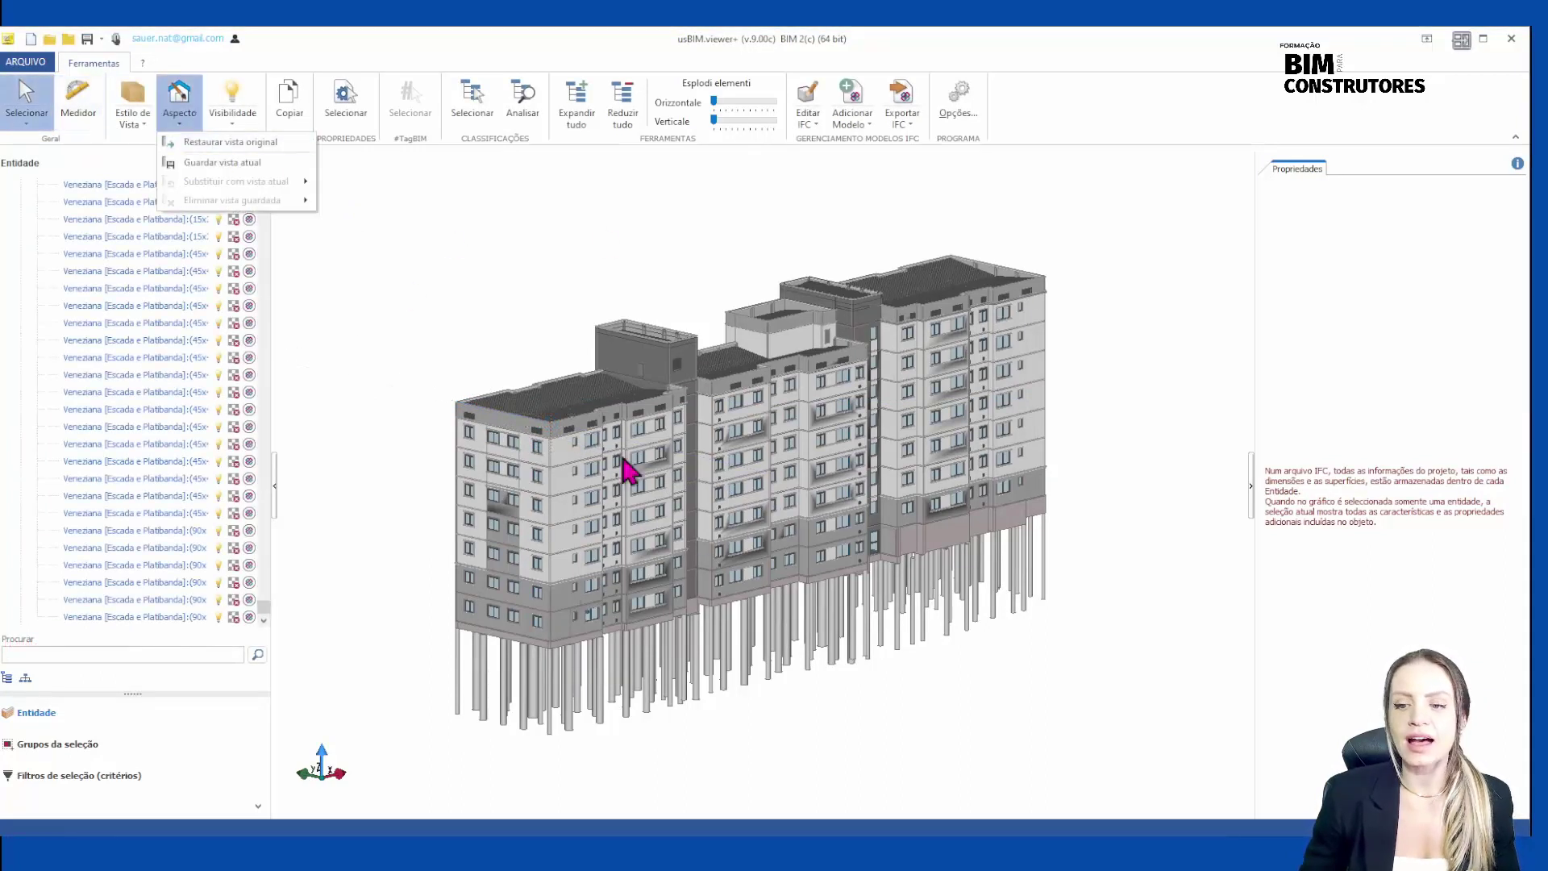
pyautogui.click(482, 303)
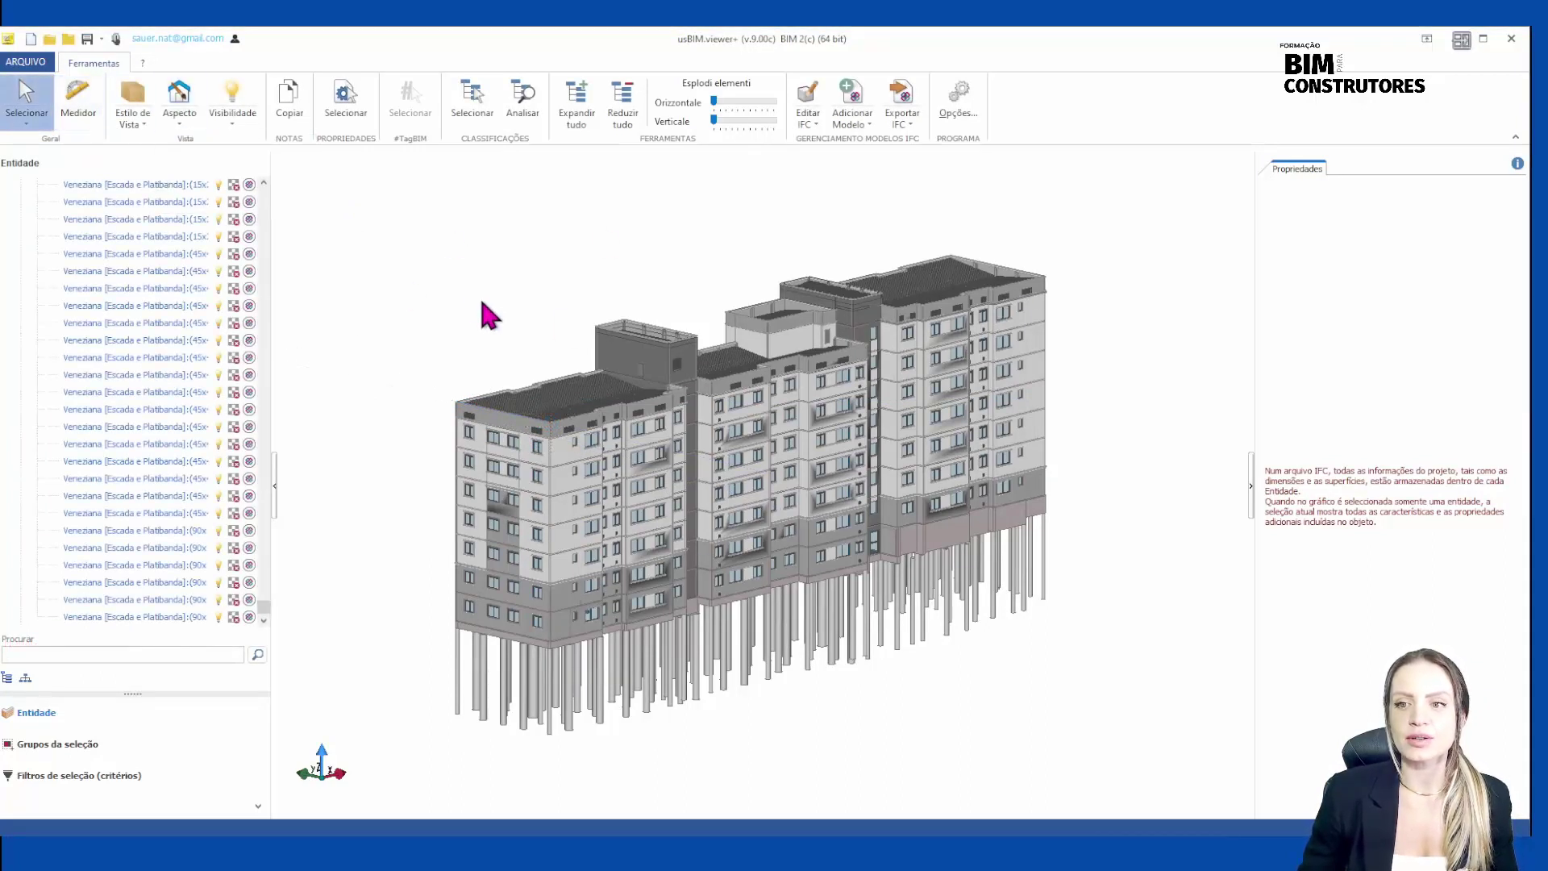
pyautogui.click(231, 125)
pyautogui.click(548, 480)
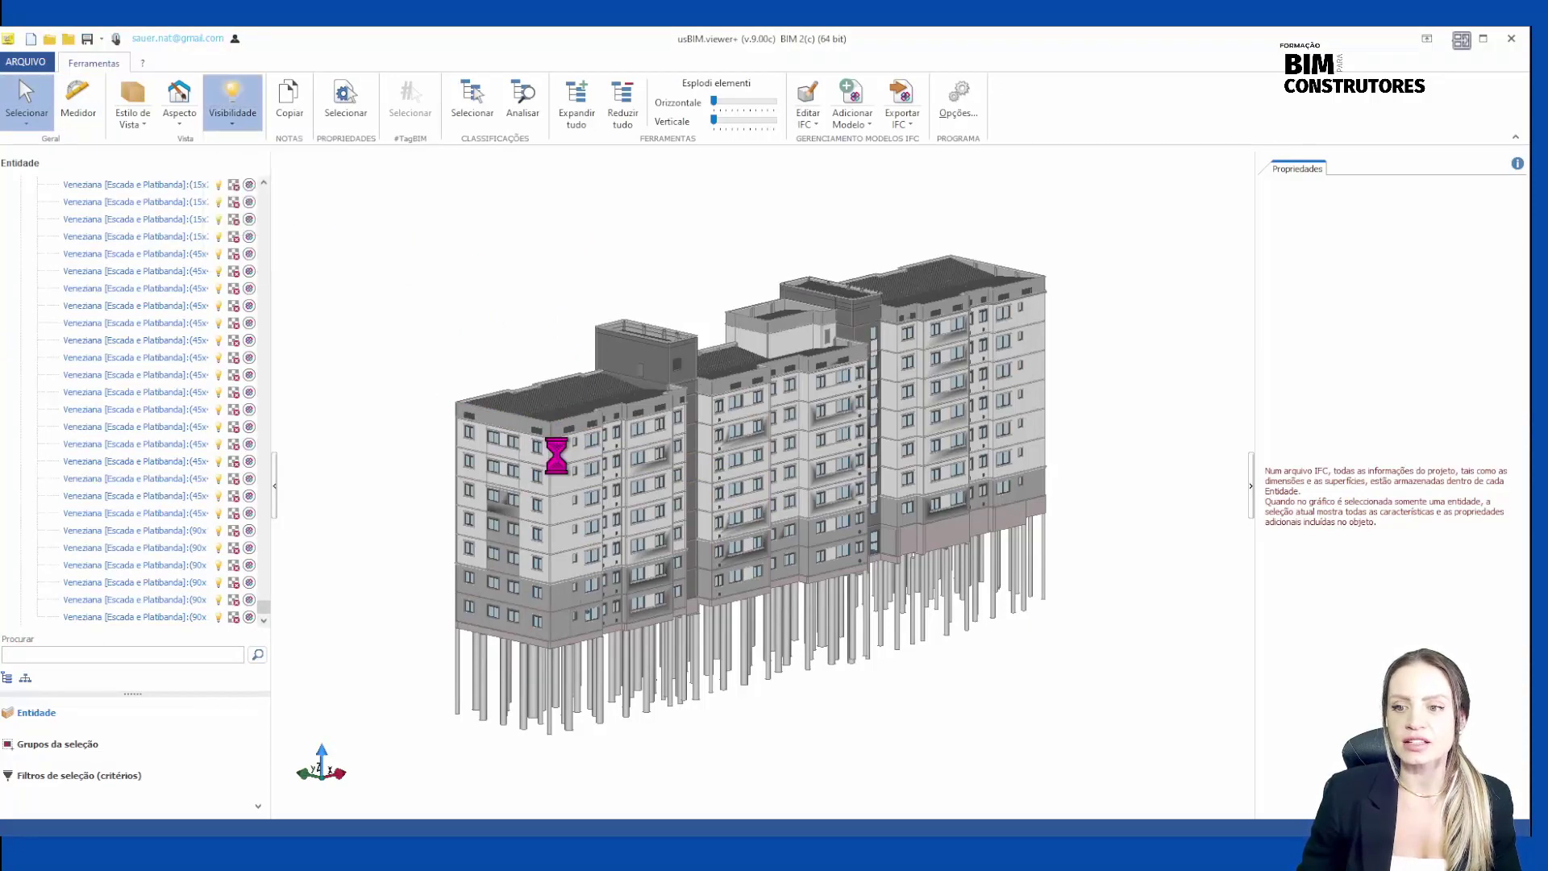
# Select the five stacked light exterior wall panels beside the nearest block's corner, from the 7th floor down, and show only them.
pyautogui.click(558, 464)
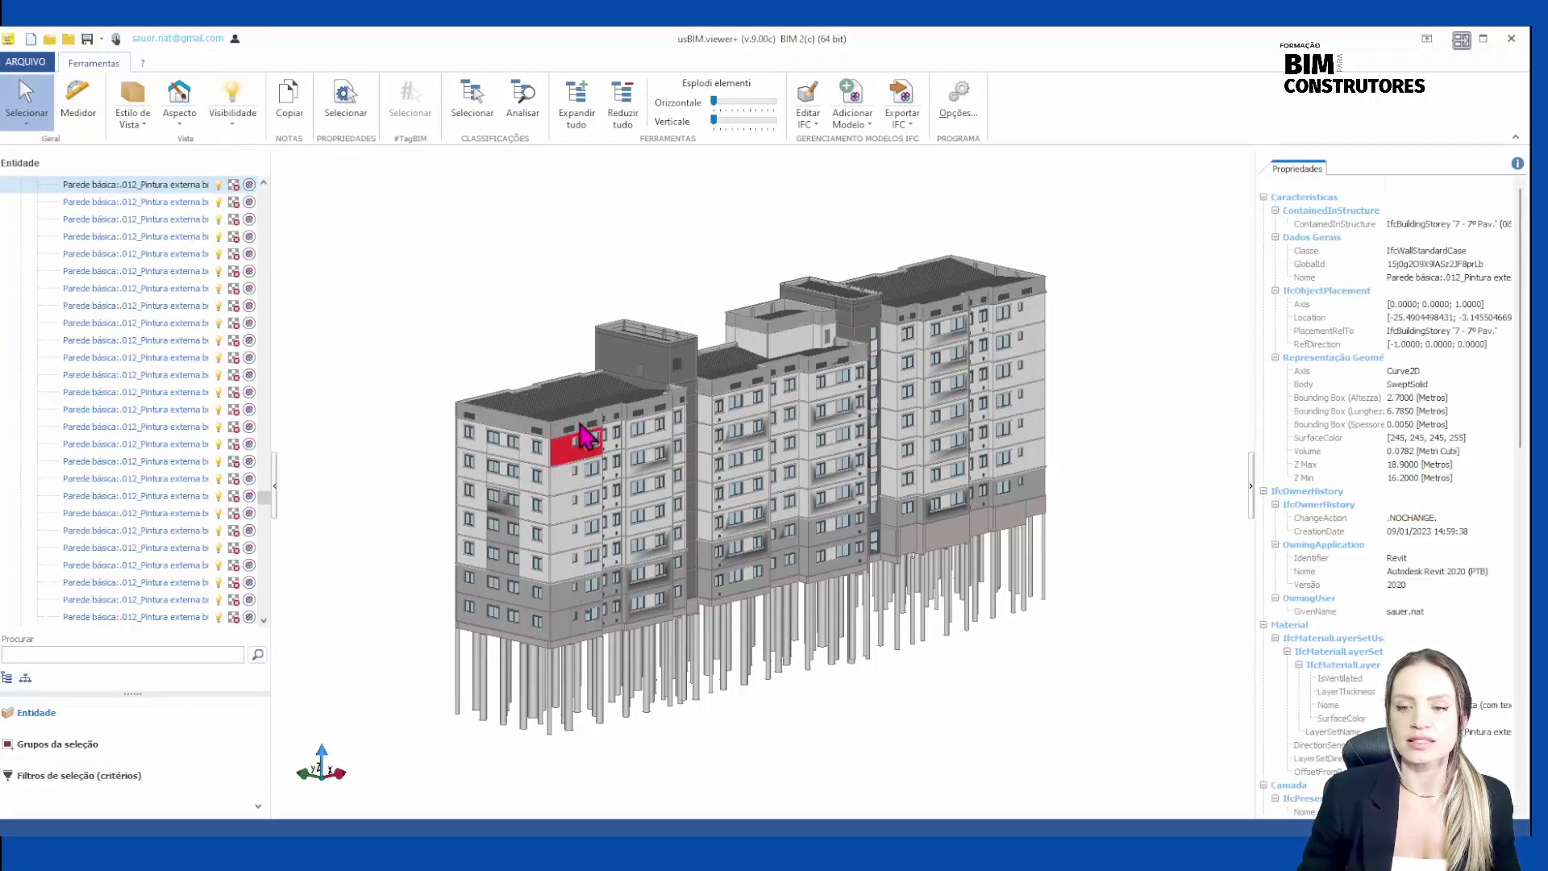
pyautogui.scroll(3, 576, 454)
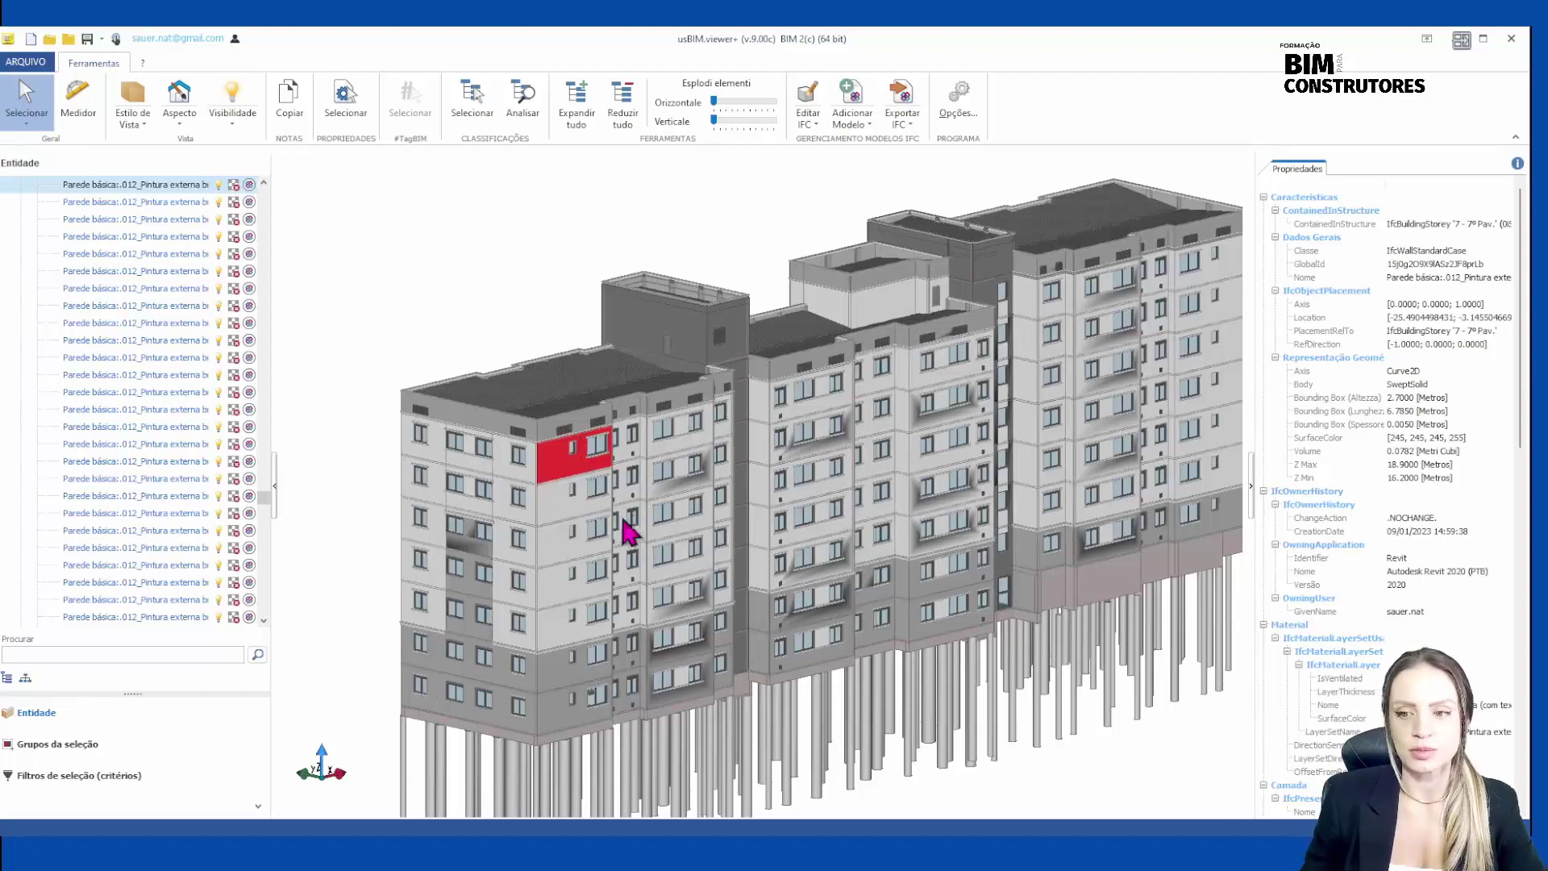
pyautogui.keyDown('ctrl'); pyautogui.click(558, 508); pyautogui.keyUp('ctrl')
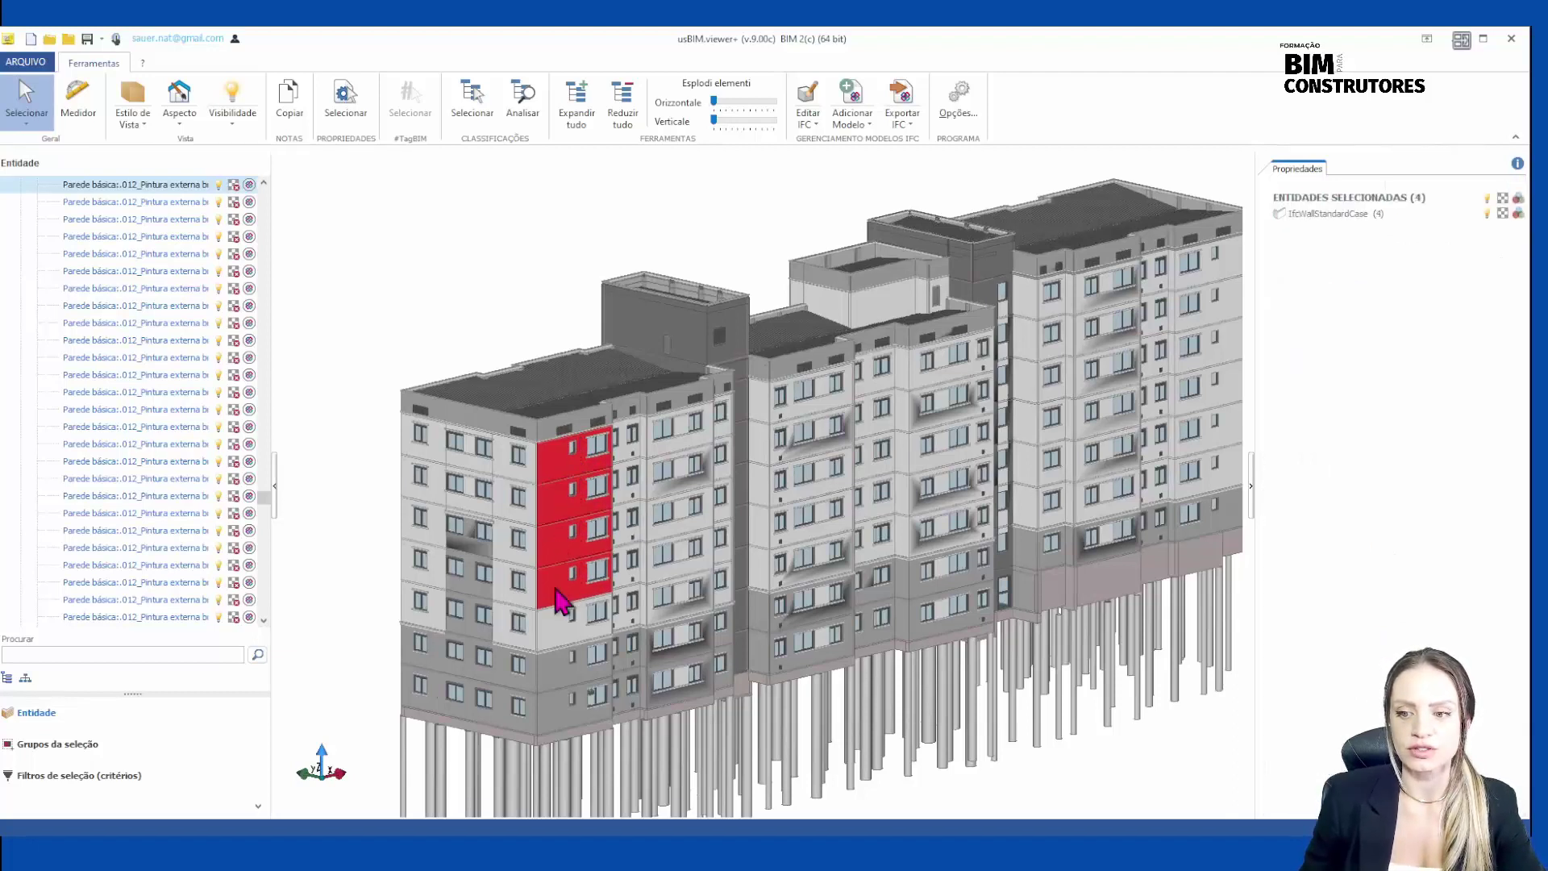
pyautogui.keyDown('ctrl'); pyautogui.click(559, 639); pyautogui.keyUp('ctrl')
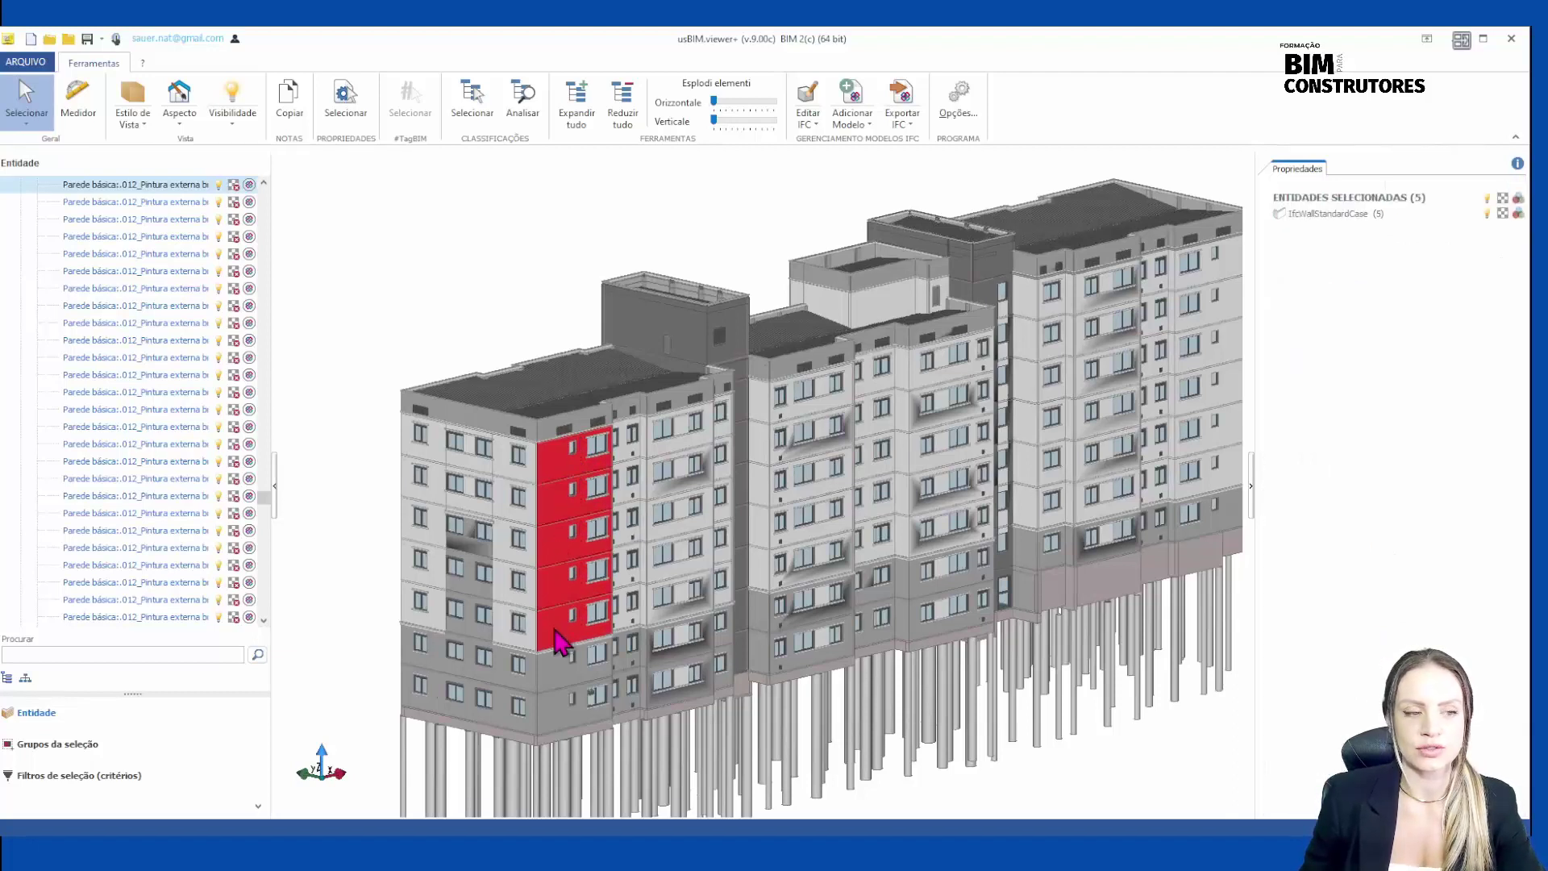
pyautogui.click(244, 127)
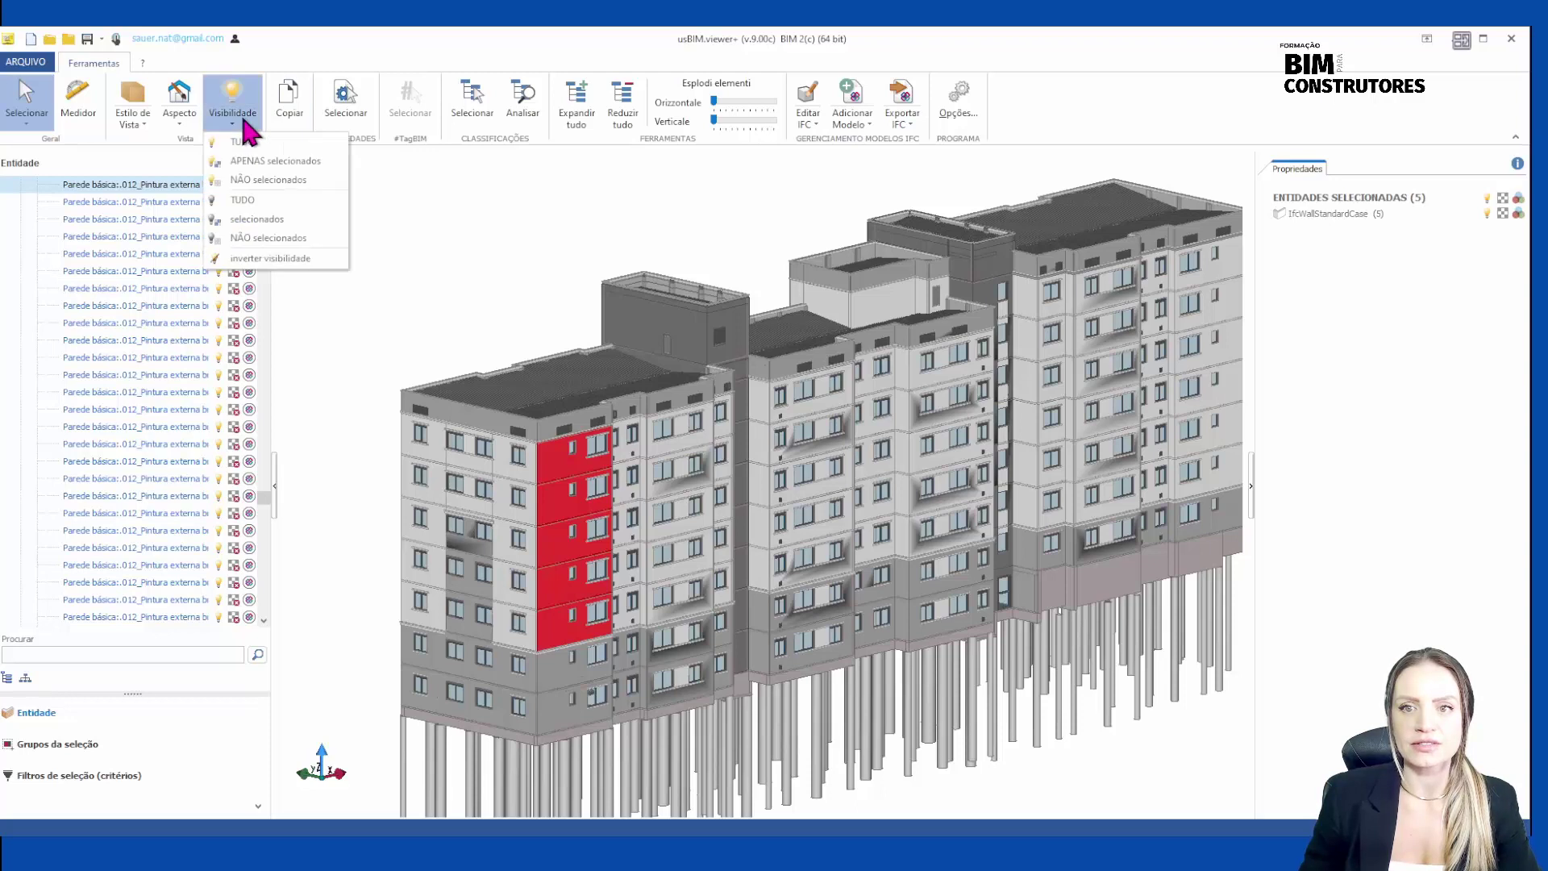
pyautogui.click(282, 163)
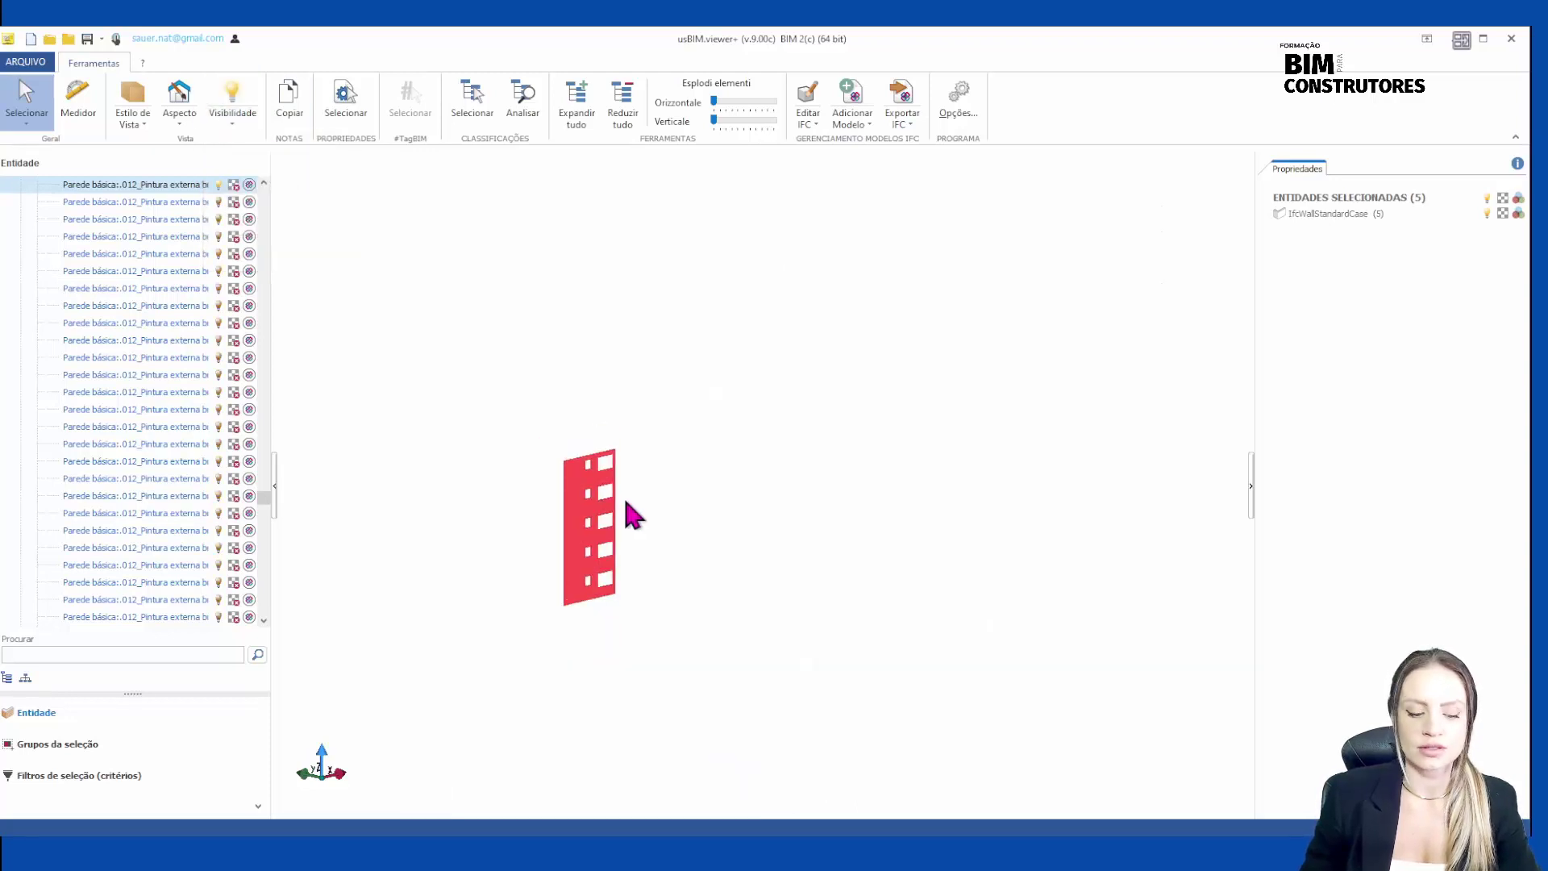
# Make all entities visible again and apply the option that shows the non-selected entities, keeping the five wall panels selected.
pyautogui.click(241, 129)
pyautogui.click(244, 145)
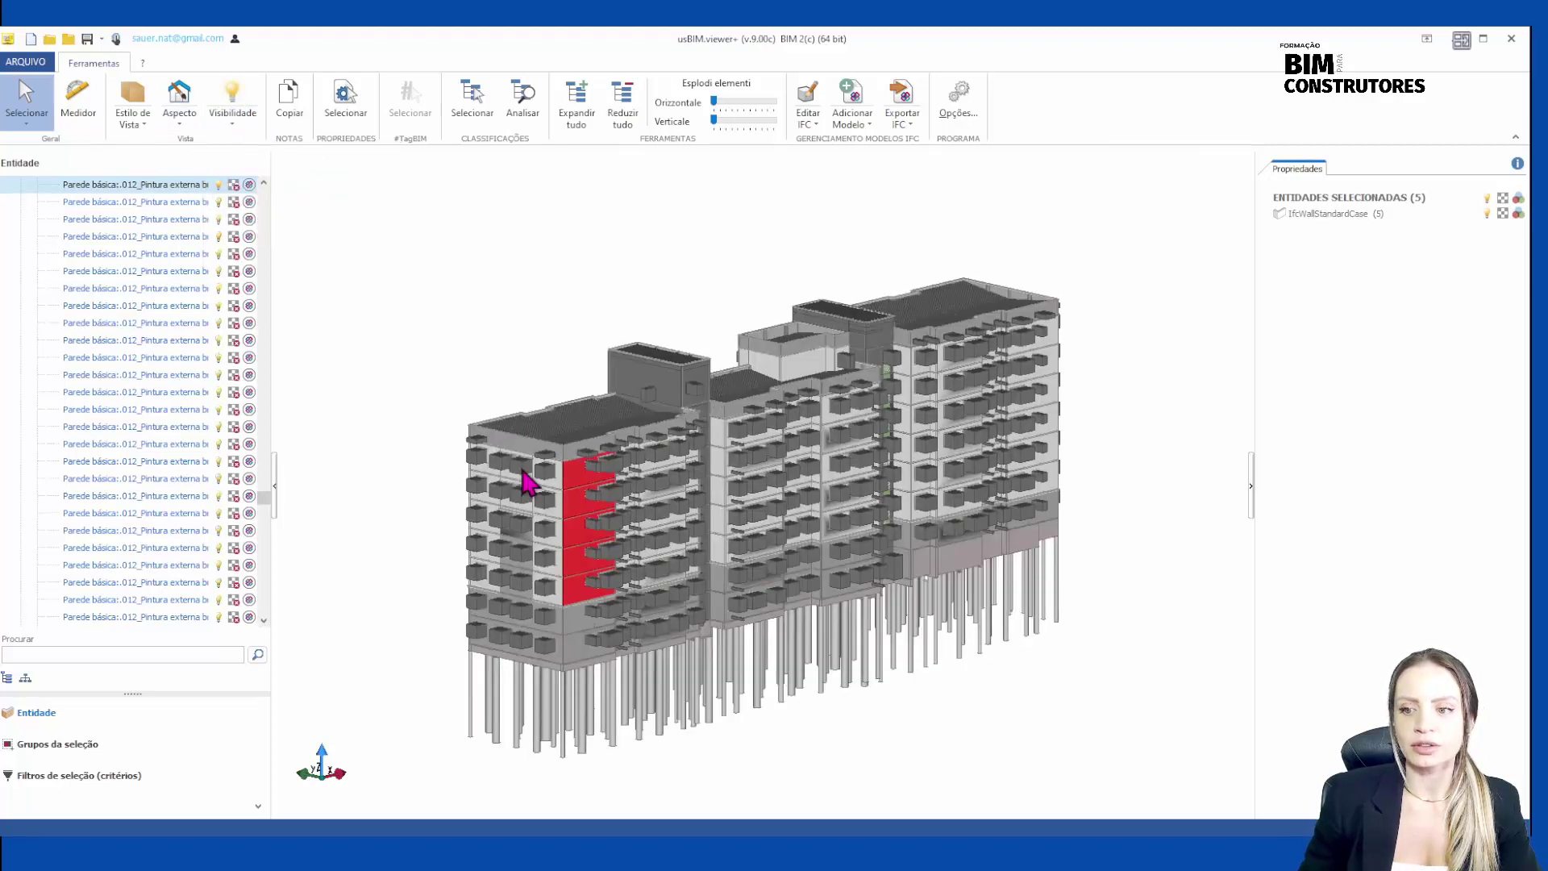
pyautogui.click(258, 126)
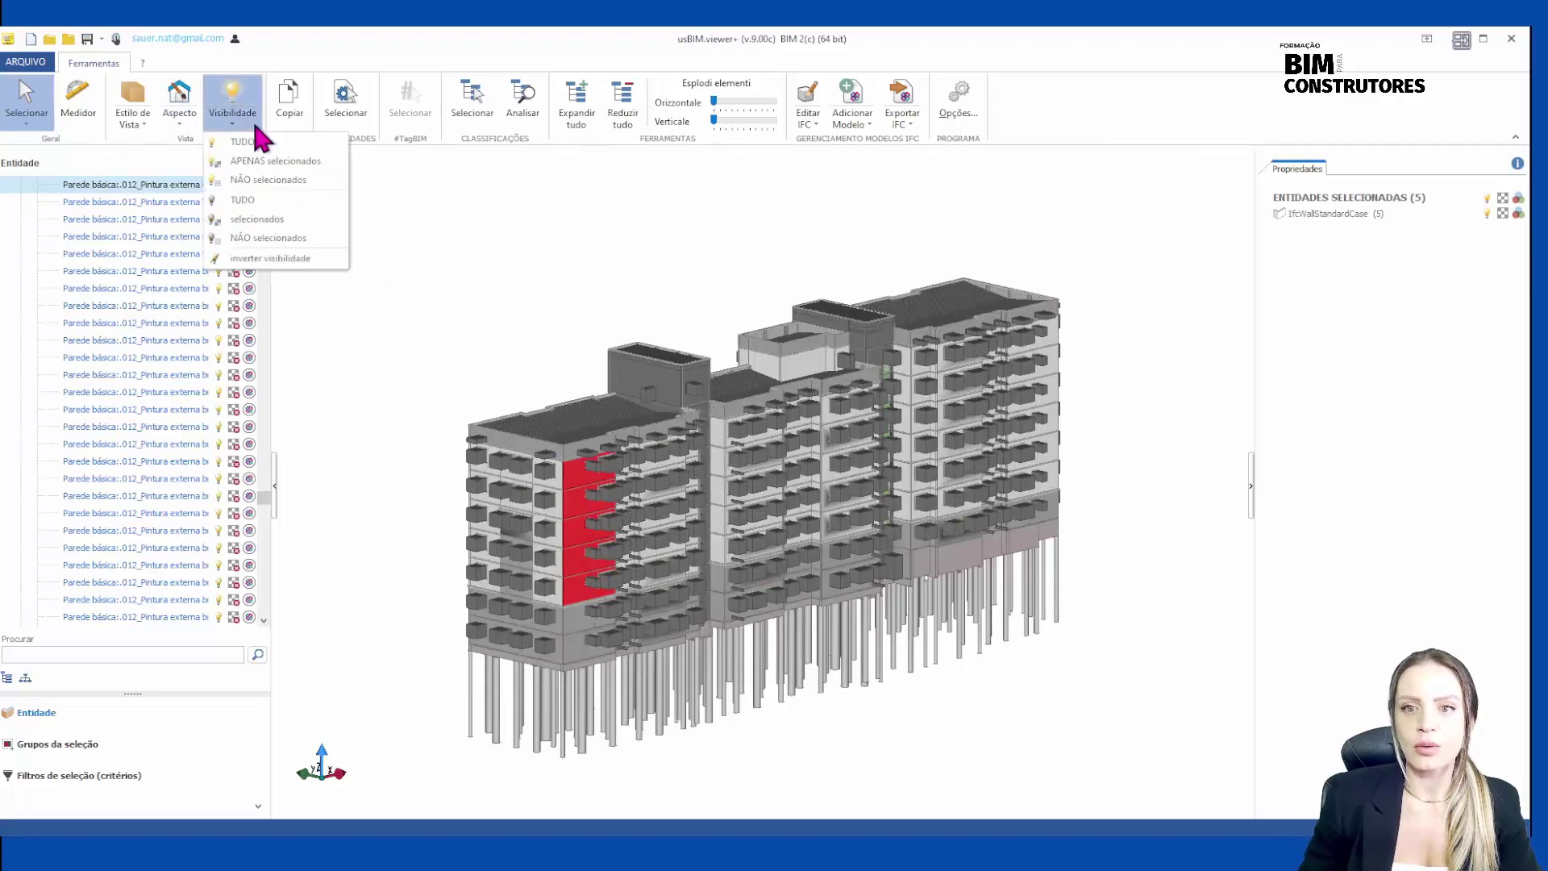
pyautogui.click(252, 180)
pyautogui.scroll(5, 597, 528)
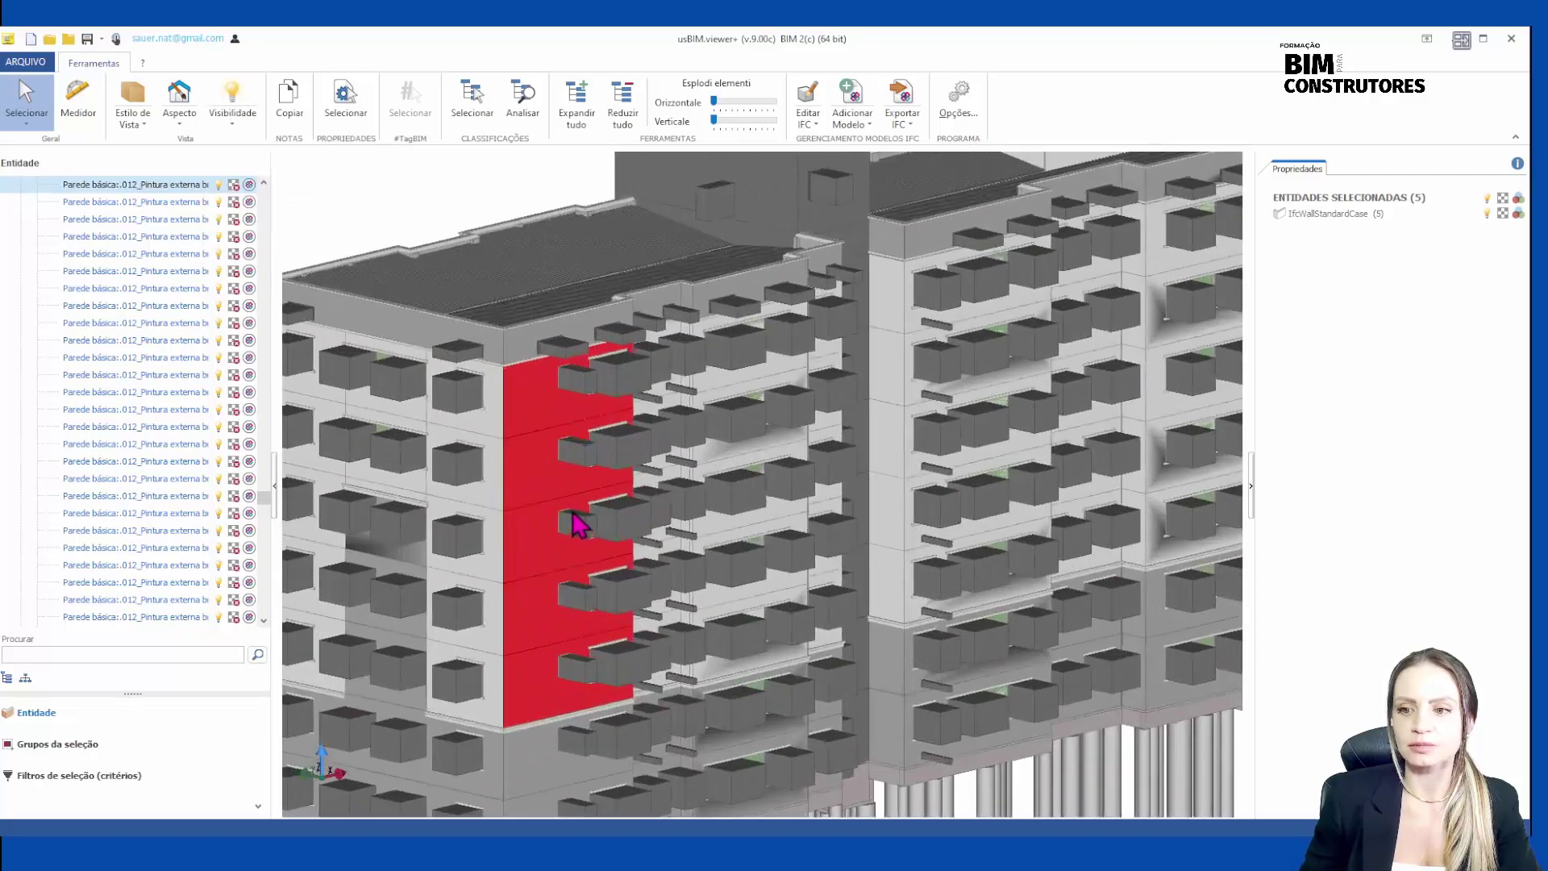
# Select single exterior wall panels beside the nearest block's corner, starting with the 7th-floor one, and clear the selection.
pyautogui.scroll(-5, 565, 484)
pyautogui.click(535, 474)
pyautogui.scroll(2, 553, 483)
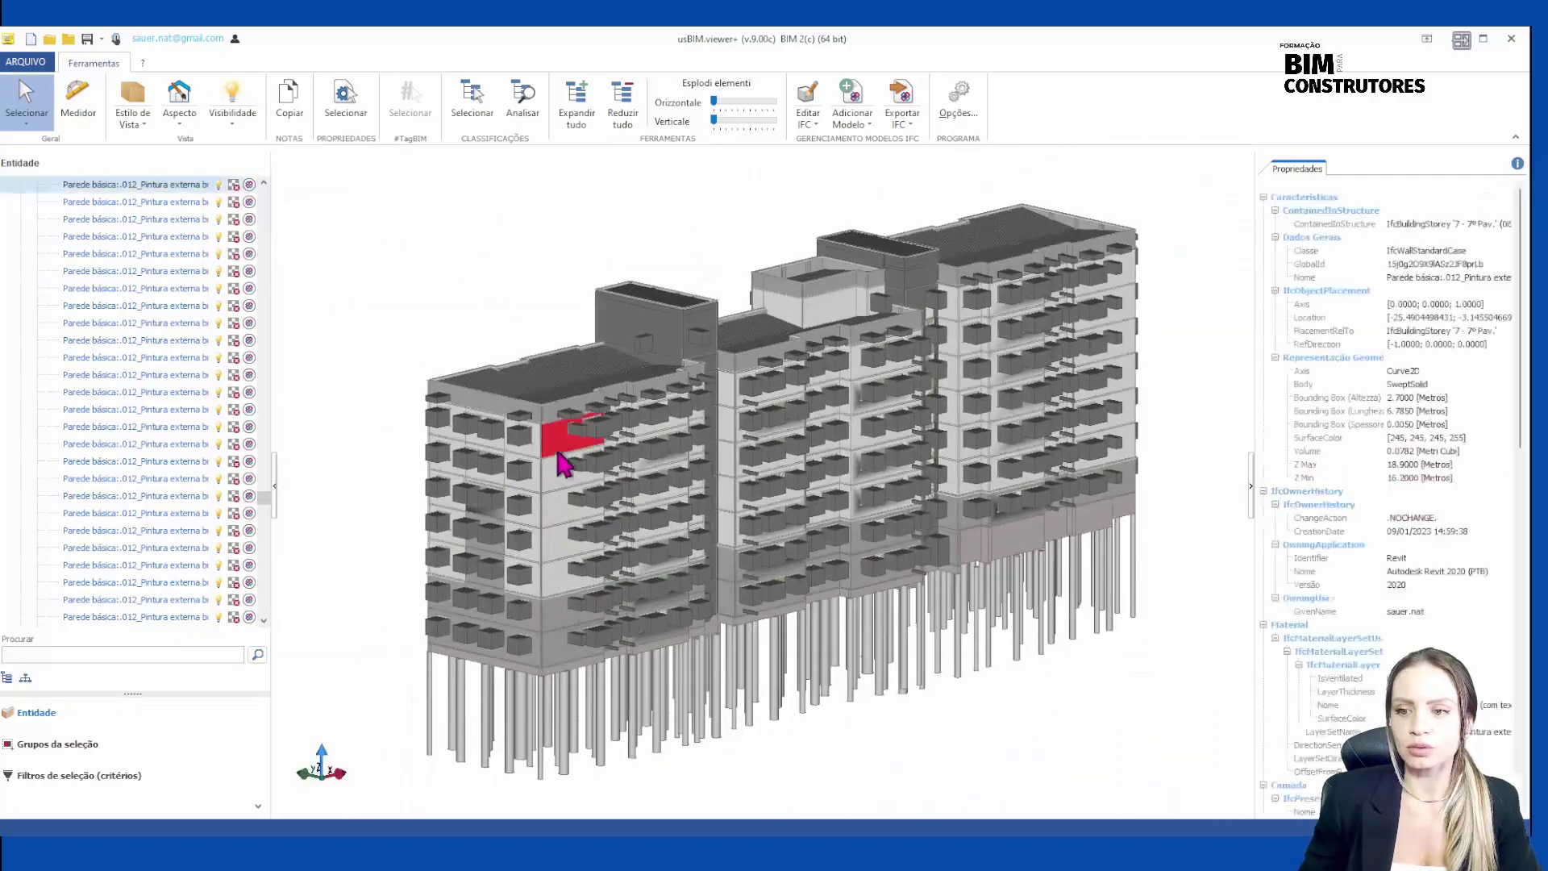
pyautogui.click(565, 480)
pyautogui.click(570, 520)
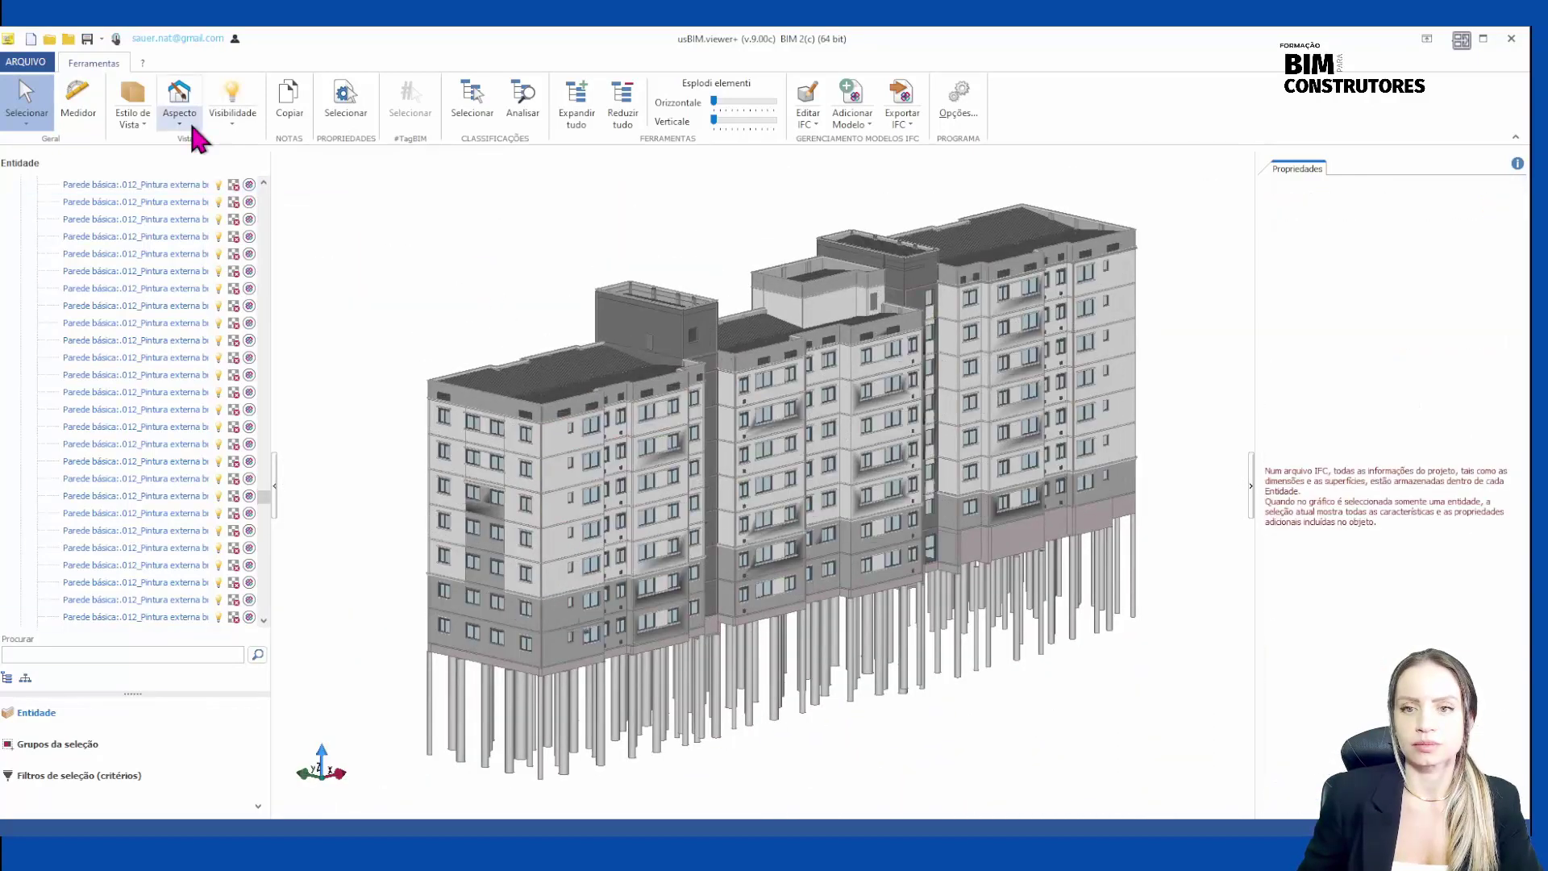
# Look over the view options for restoring the original view and saving, replacing or deleting a saved view.
pyautogui.click(191, 133)
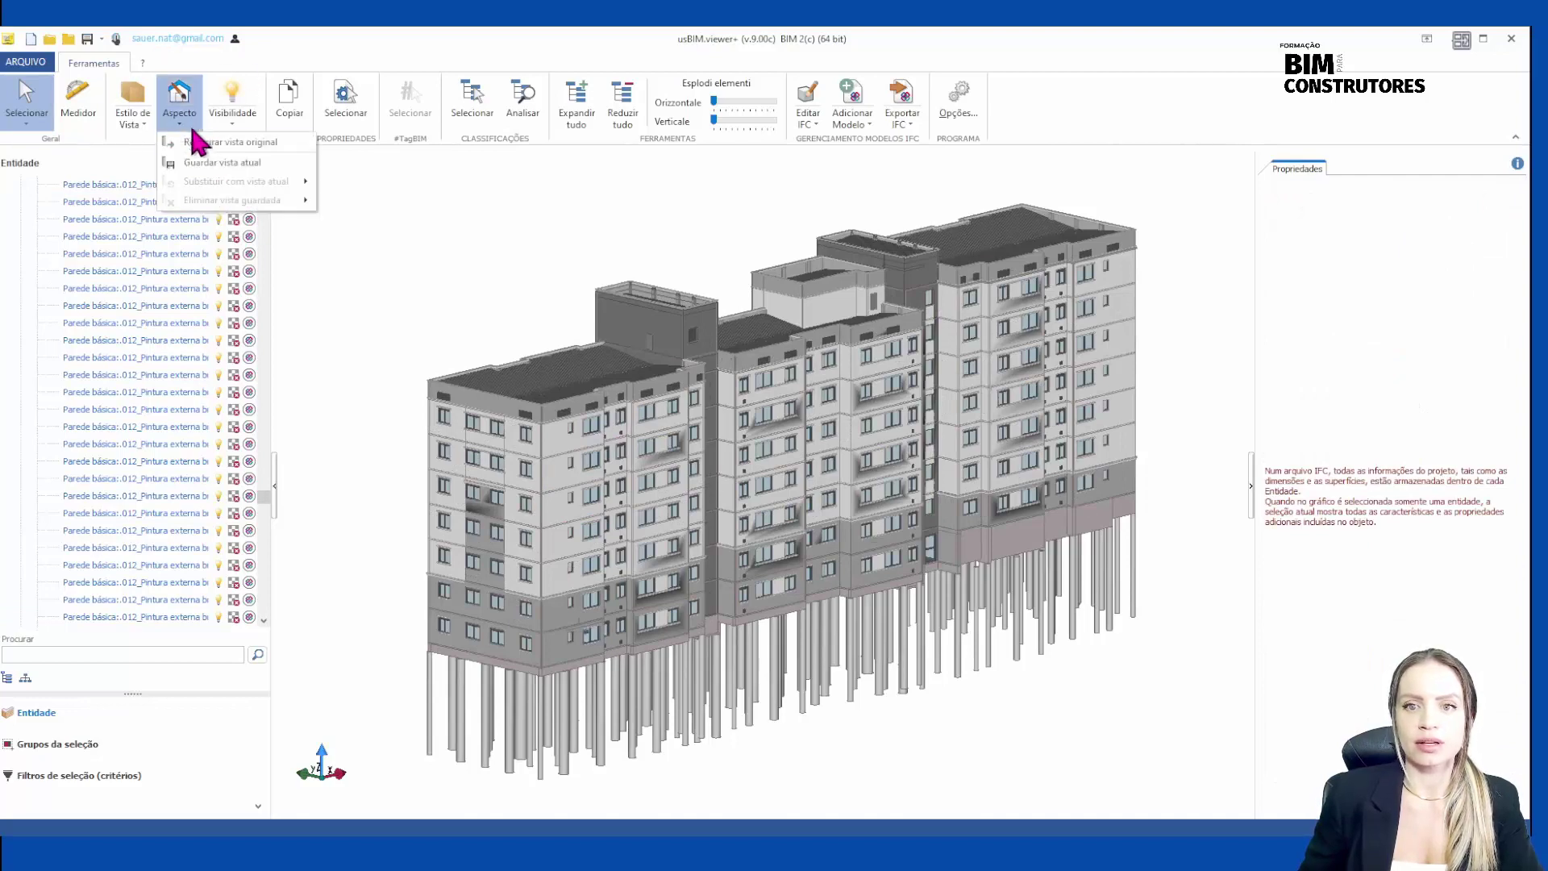
pyautogui.click(197, 161)
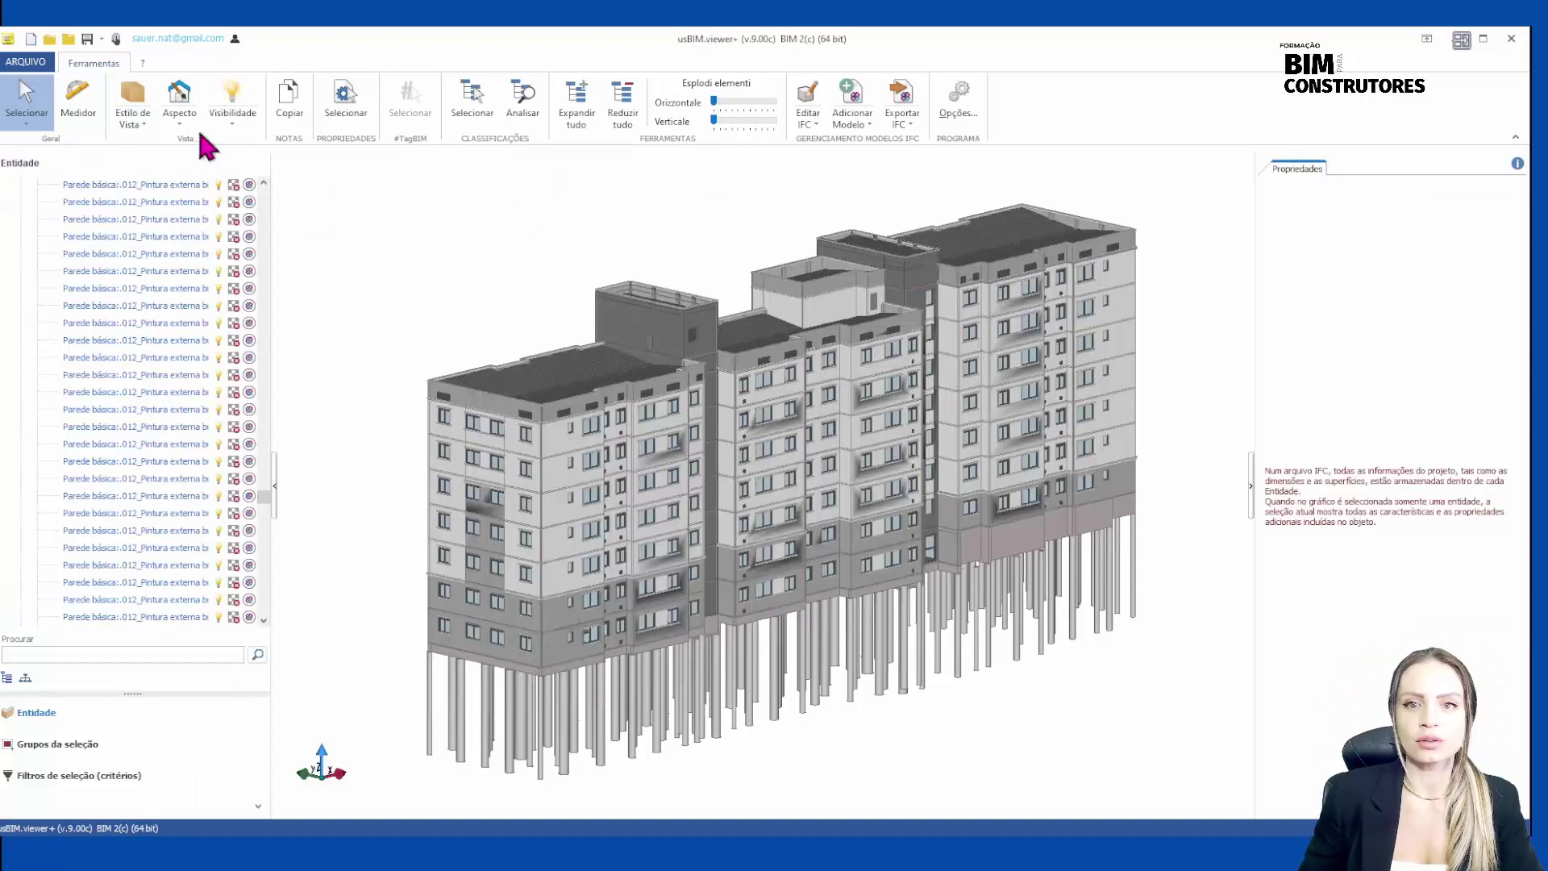
pyautogui.click(179, 125)
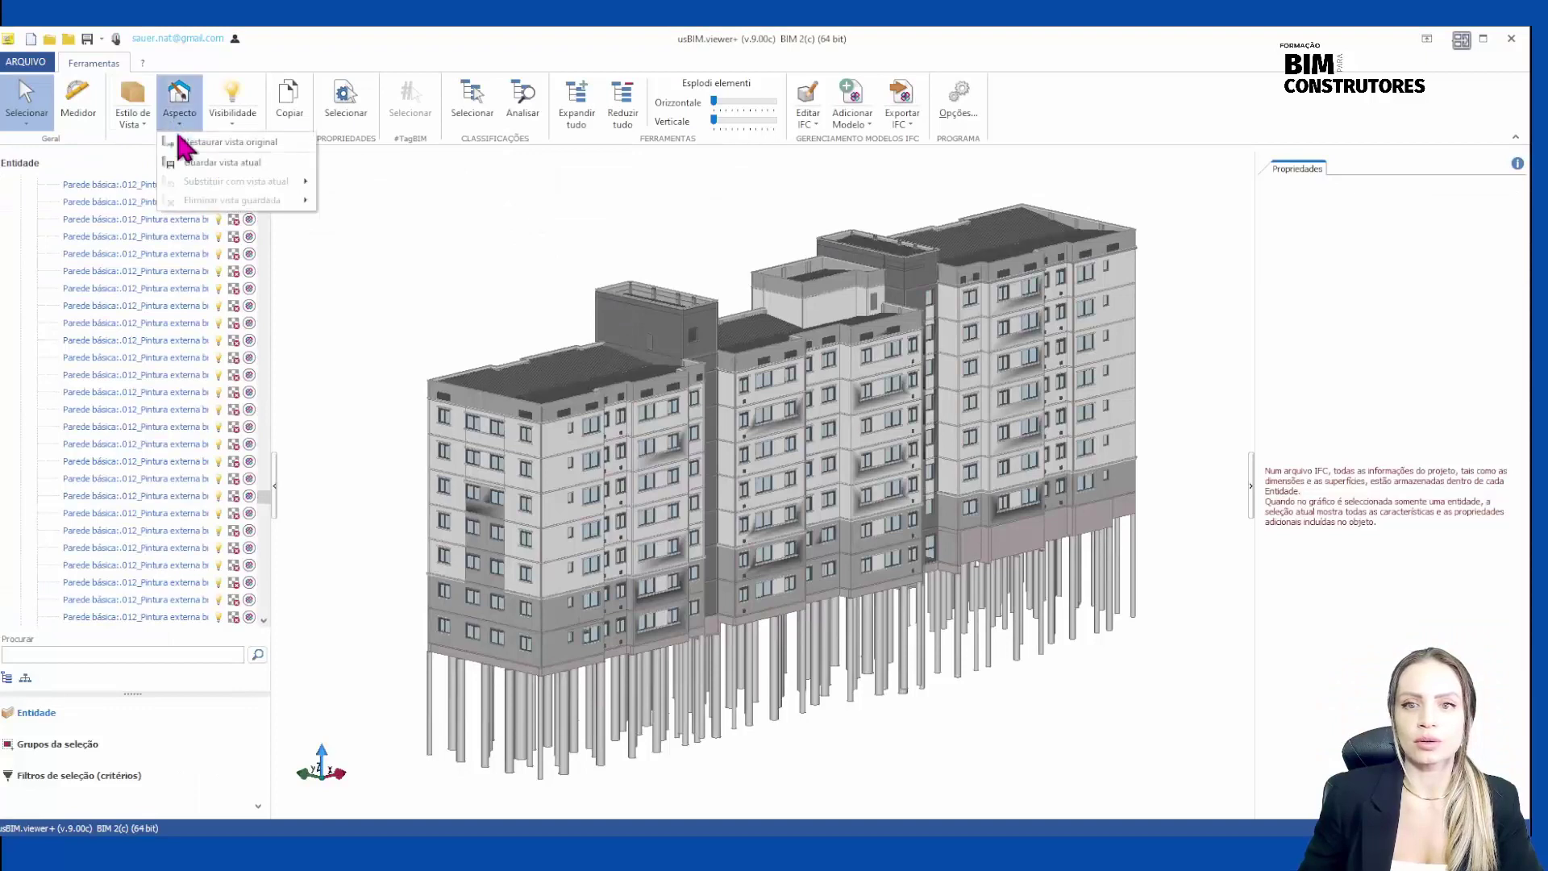
pyautogui.click(197, 162)
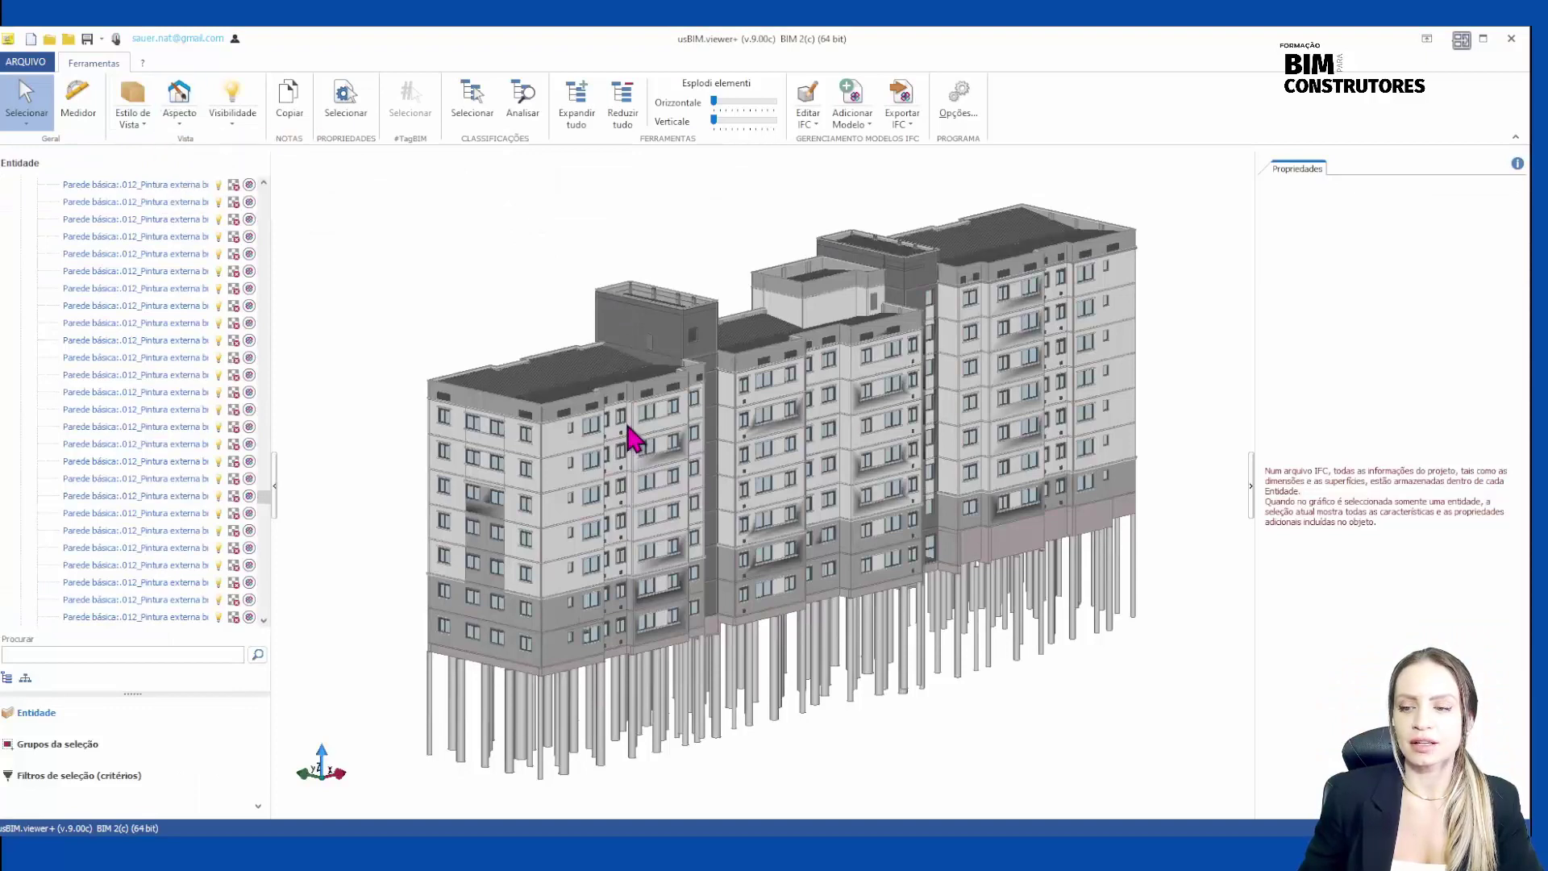
# Widen the entity tree, return to its beginning, and collapse and re-expand the ARQ - TORRE 1.ifc file entry.
pyautogui.scroll(-3, 633, 439)
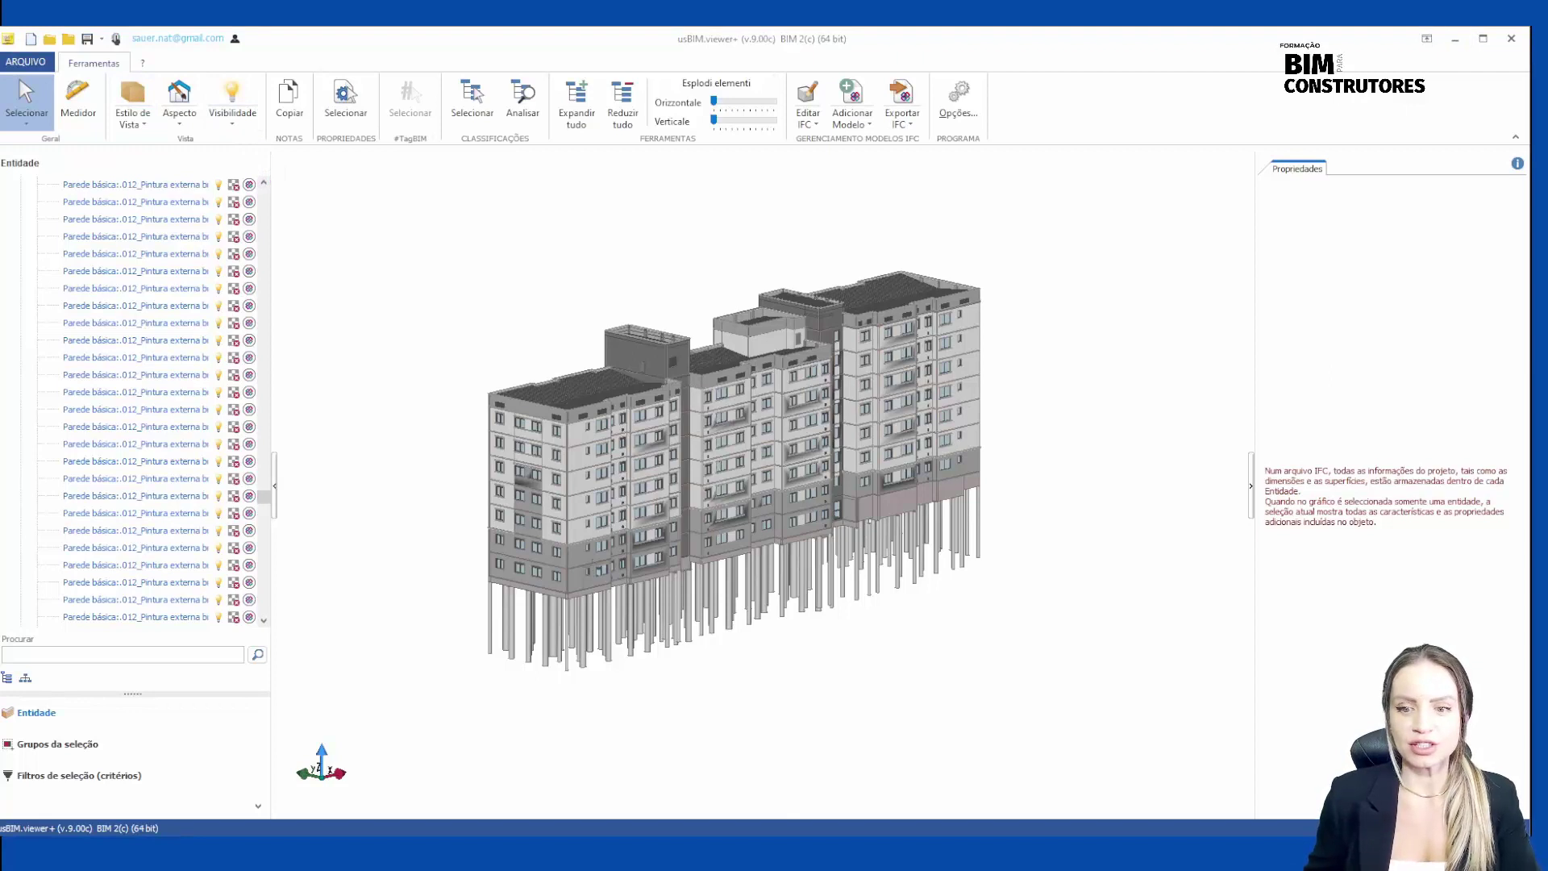
pyautogui.moveTo(271, 578); pyautogui.dragTo(322, 578)
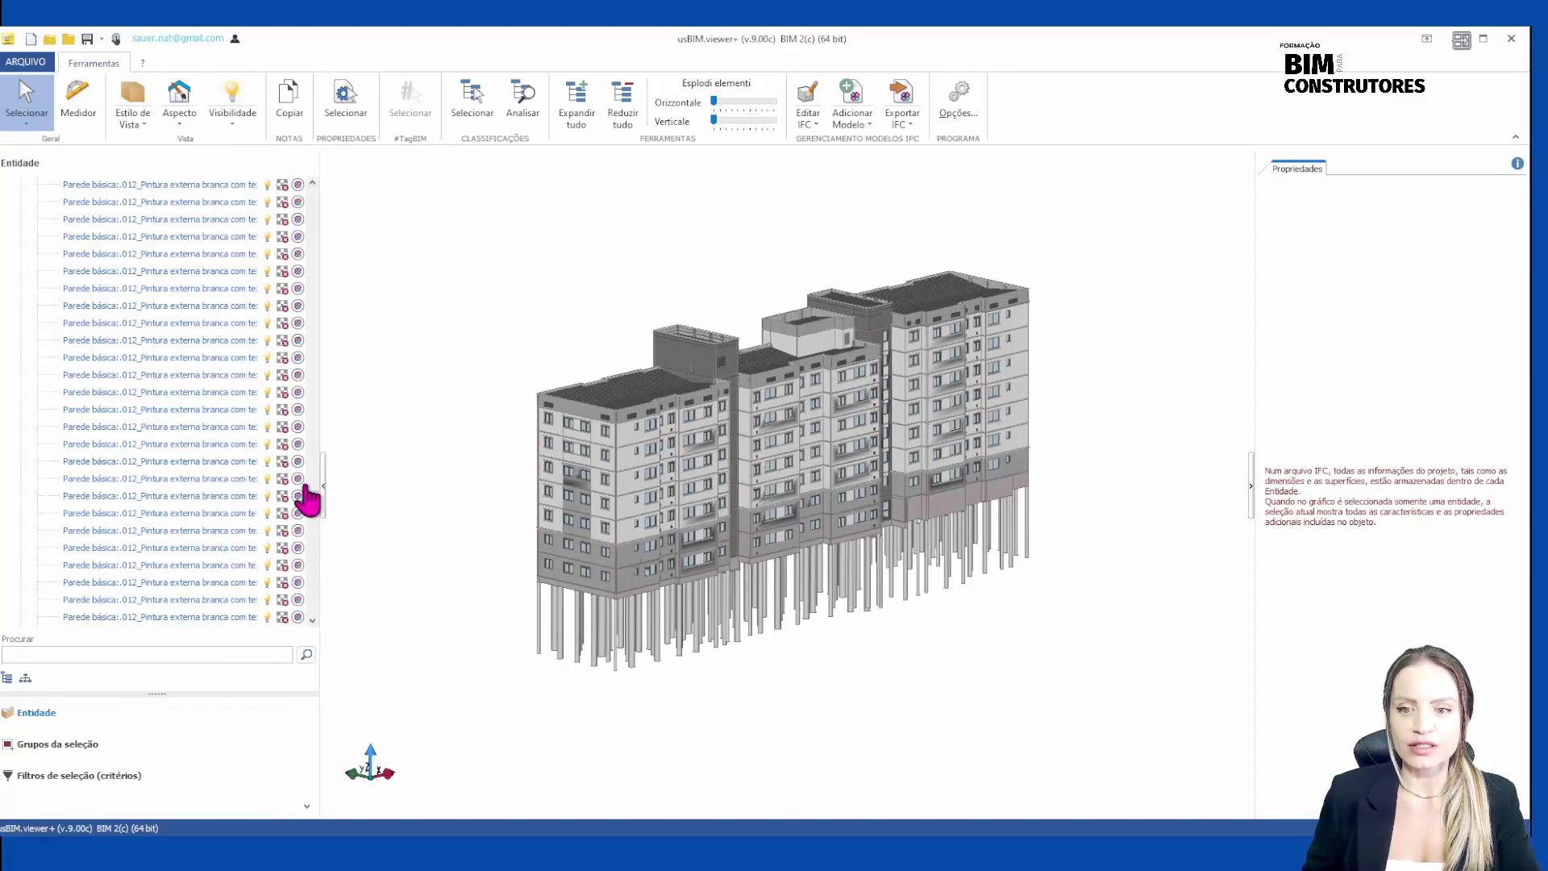
pyautogui.moveTo(316, 508); pyautogui.dragTo(306, 200)
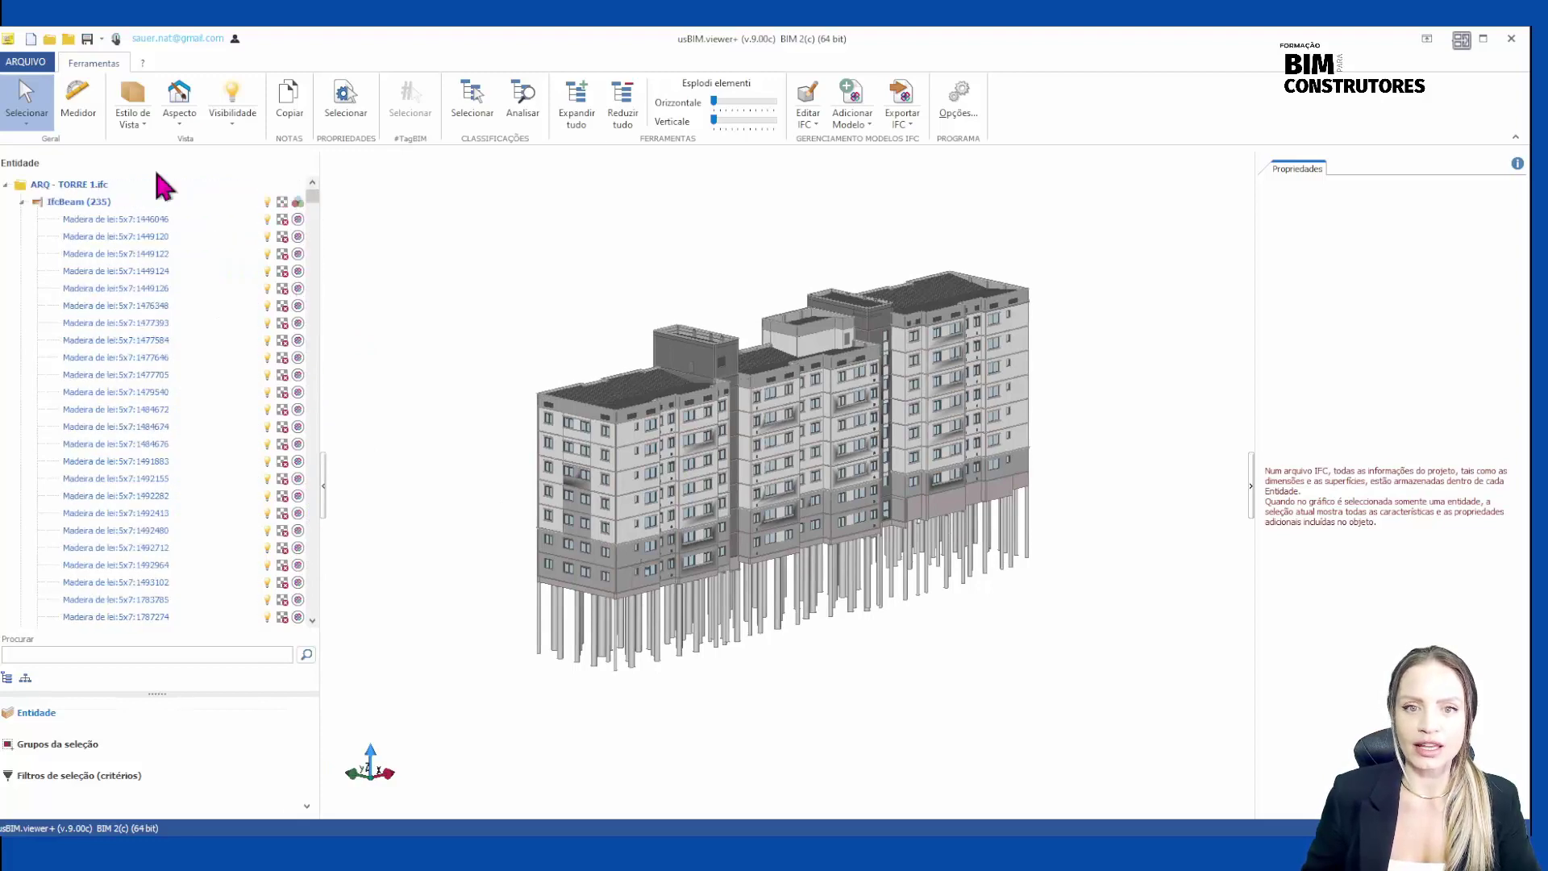
pyautogui.click(7, 186)
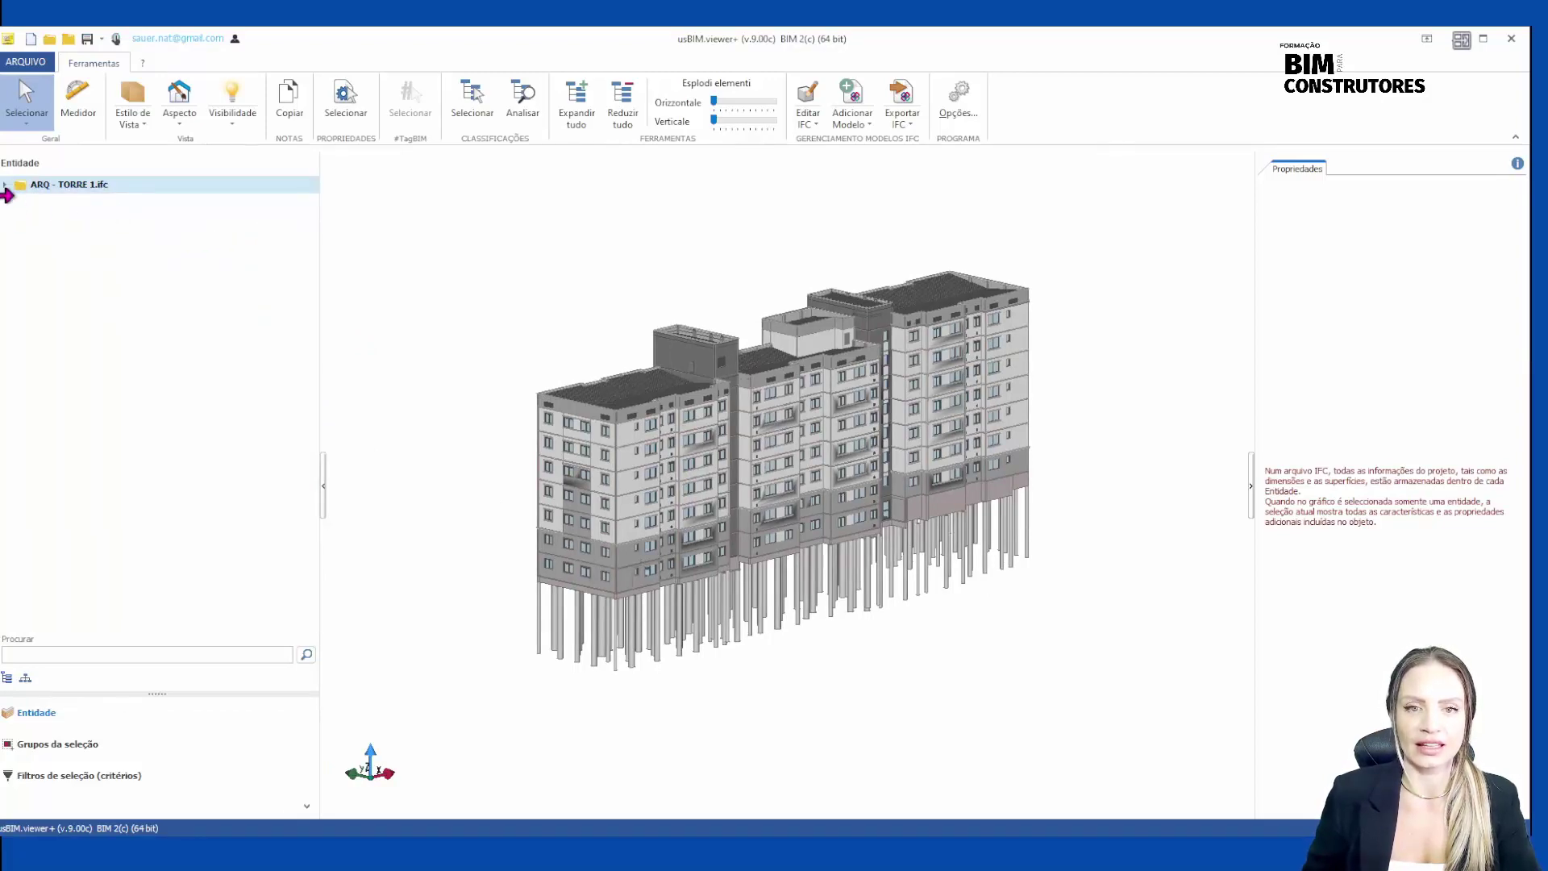
pyautogui.click(7, 185)
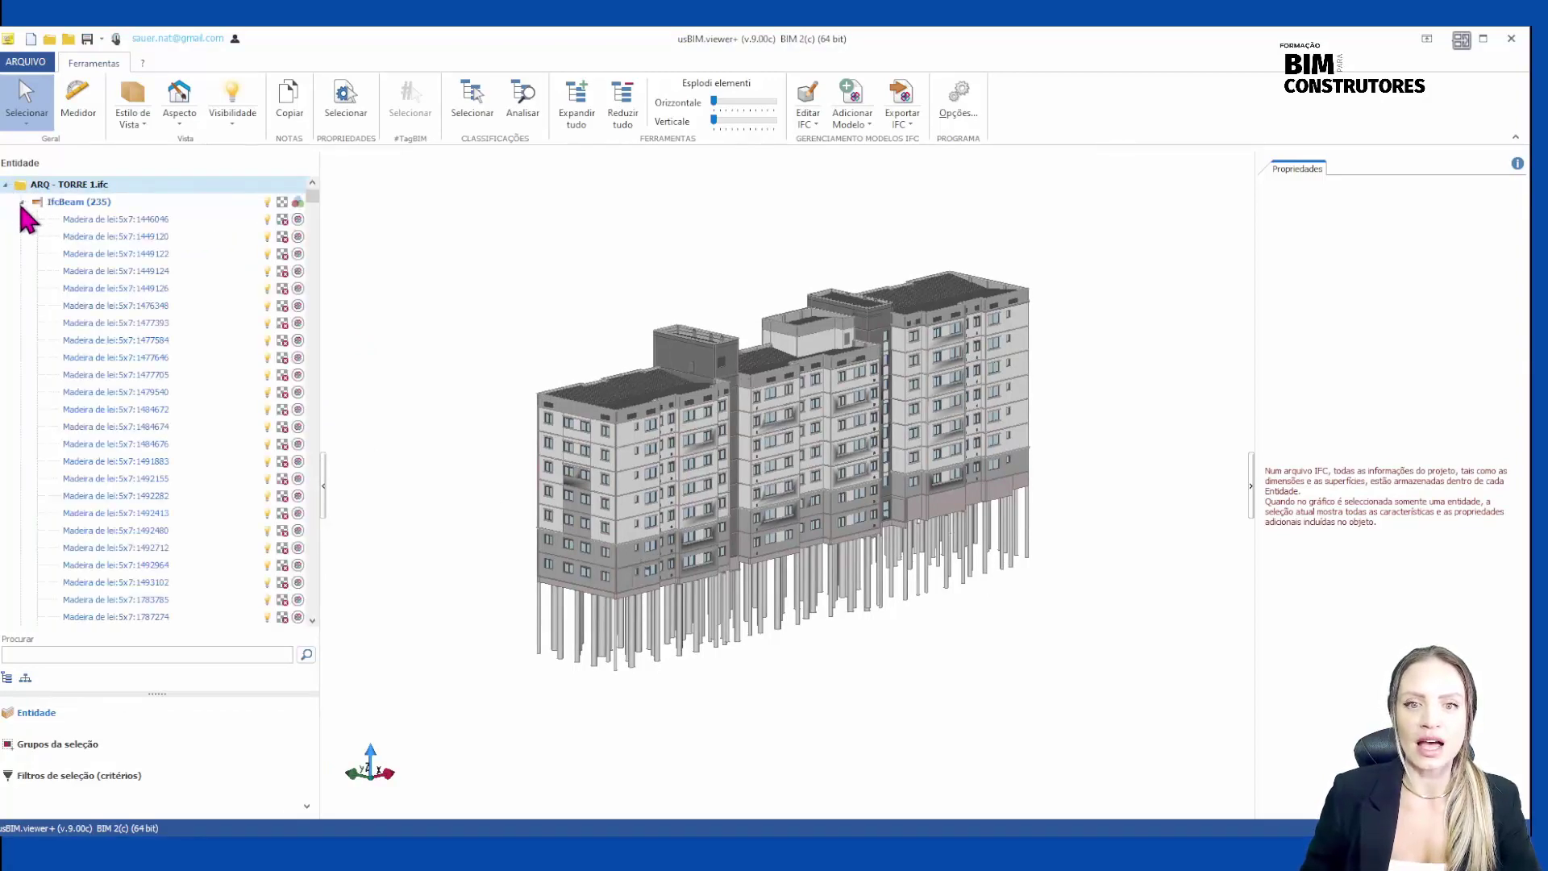
# Collapse the element classes in the entity tree from IfcBeam through IfcFurnishingElement.
pyautogui.click(20, 202)
pyautogui.click(22, 237)
pyautogui.click(23, 237)
pyautogui.click(23, 271)
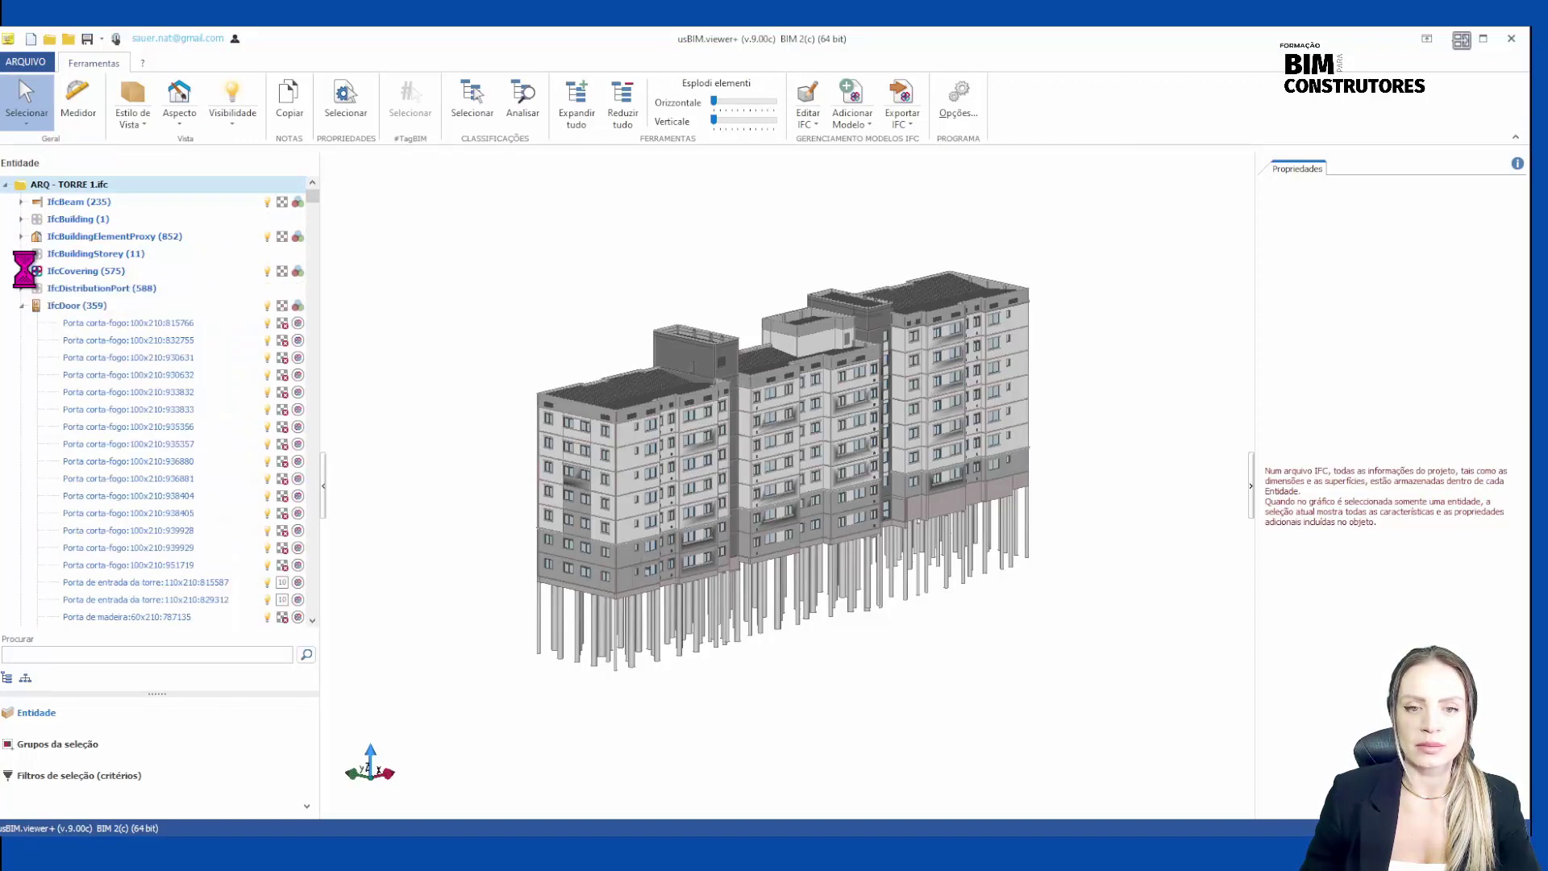
pyautogui.click(22, 306)
pyautogui.click(22, 357)
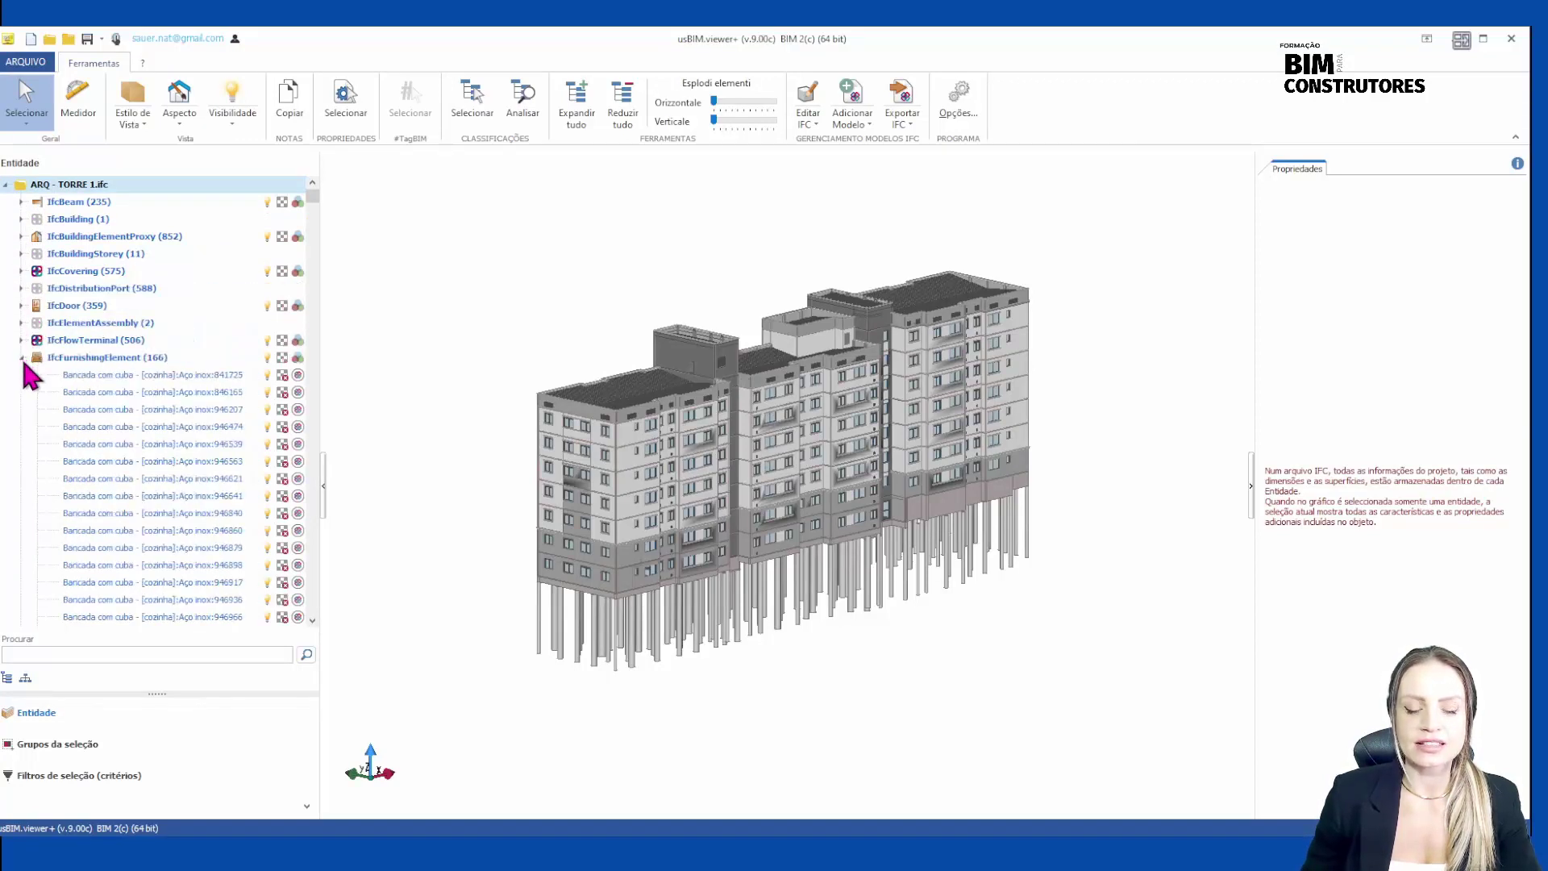
pyautogui.click(22, 357)
# Collapse the remaining element classes in the entity tree from IfcMember through IfcStairFlight.
pyautogui.click(22, 375)
pyautogui.click(22, 375)
pyautogui.click(21, 427)
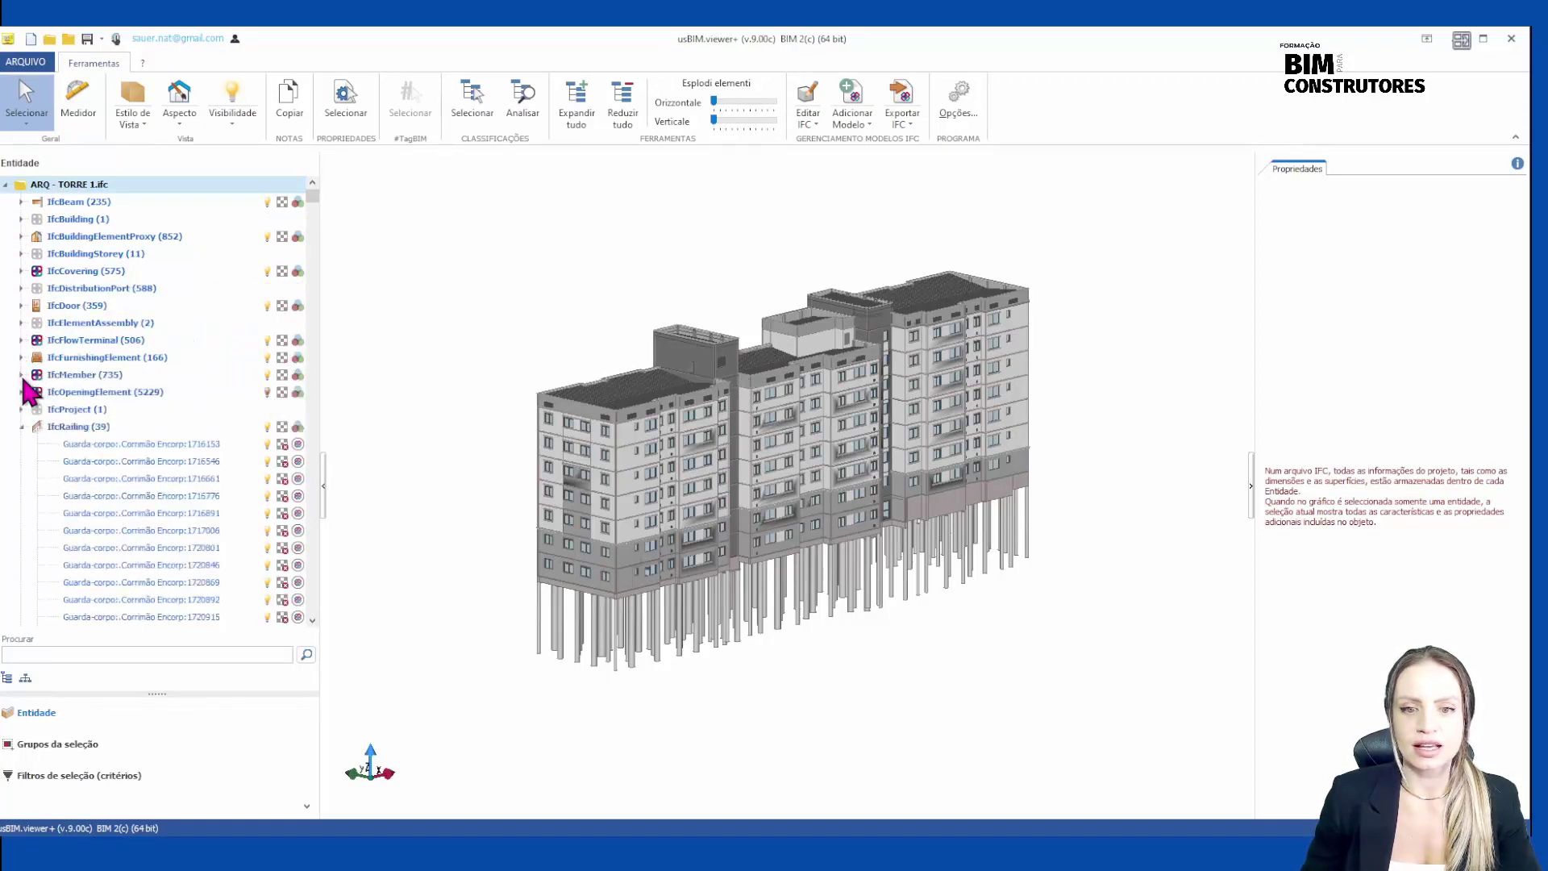
pyautogui.click(22, 427)
pyautogui.click(22, 513)
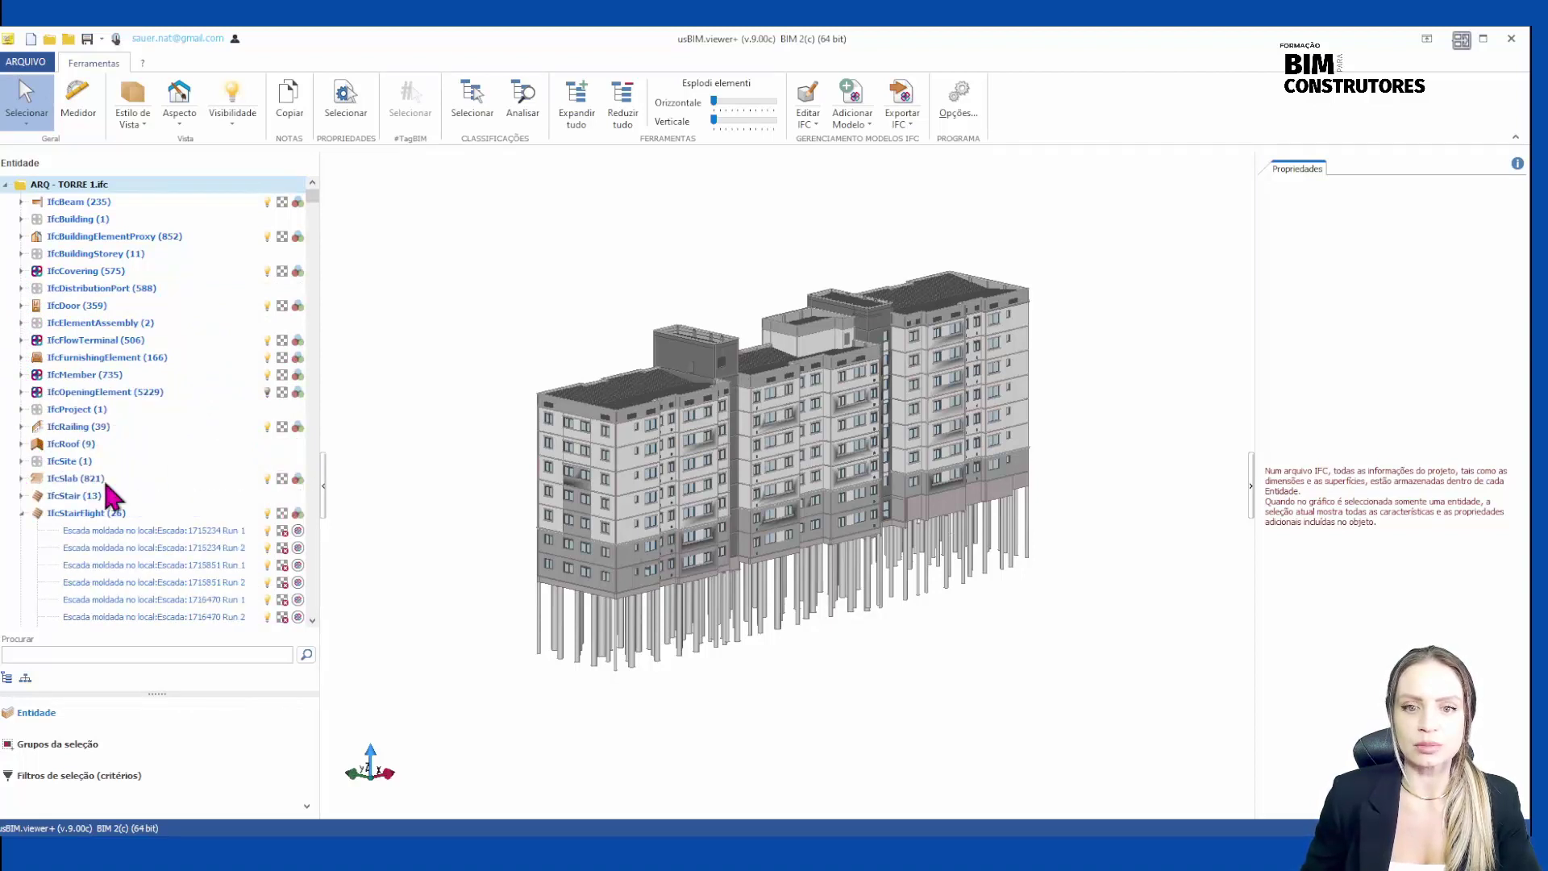
pyautogui.scroll(-1, 117, 493)
pyautogui.click(32, 459)
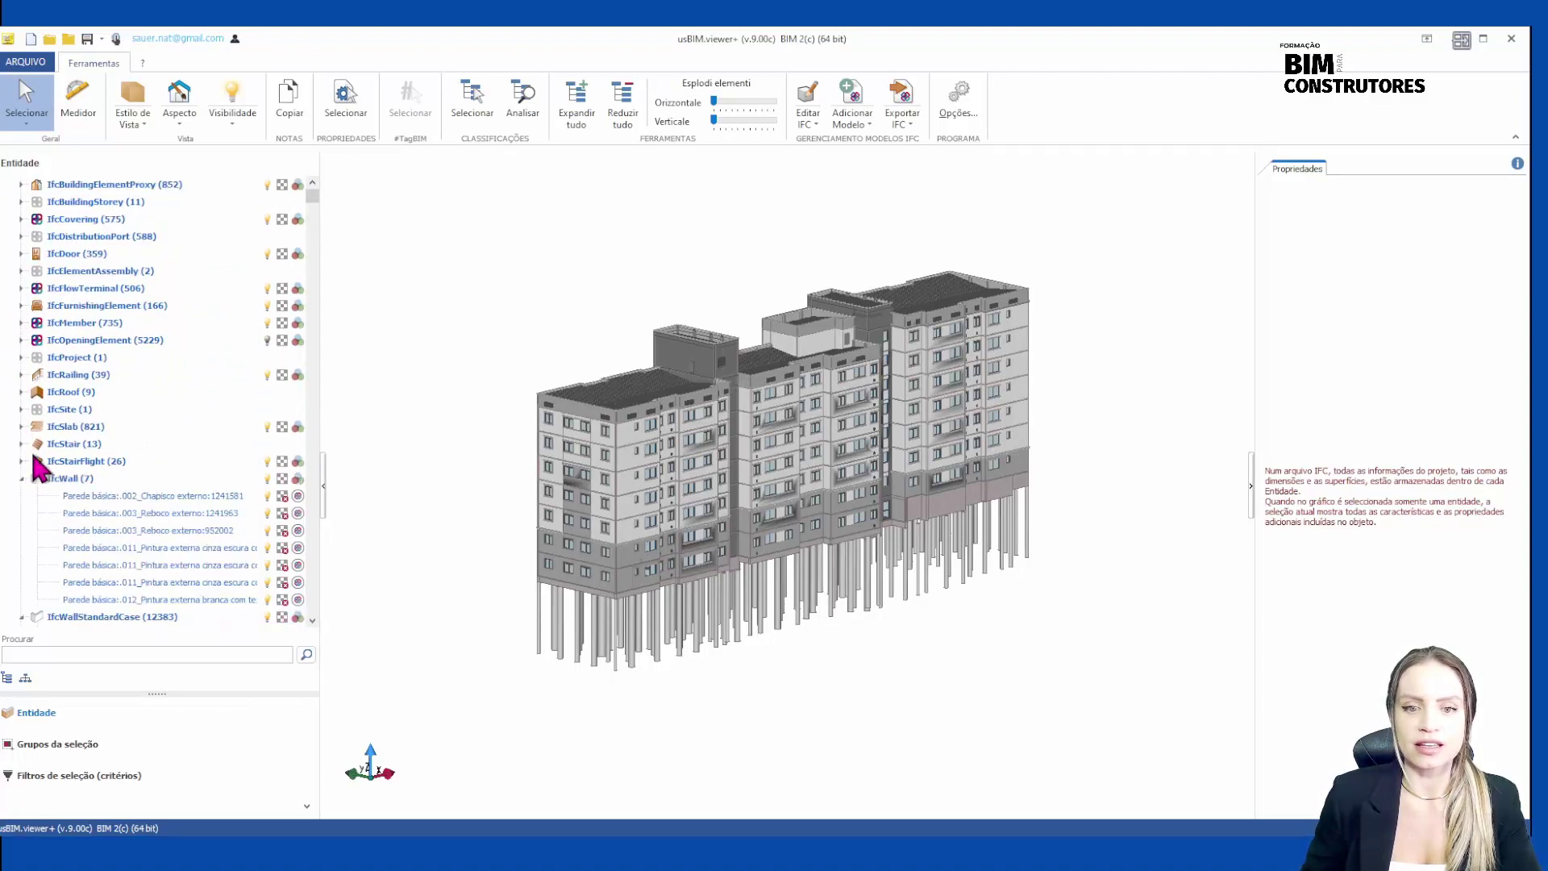
# Select all IfcDoor entities, expand the class to look through its individual doors, and collapse it again.
pyautogui.scroll(1, 68, 359)
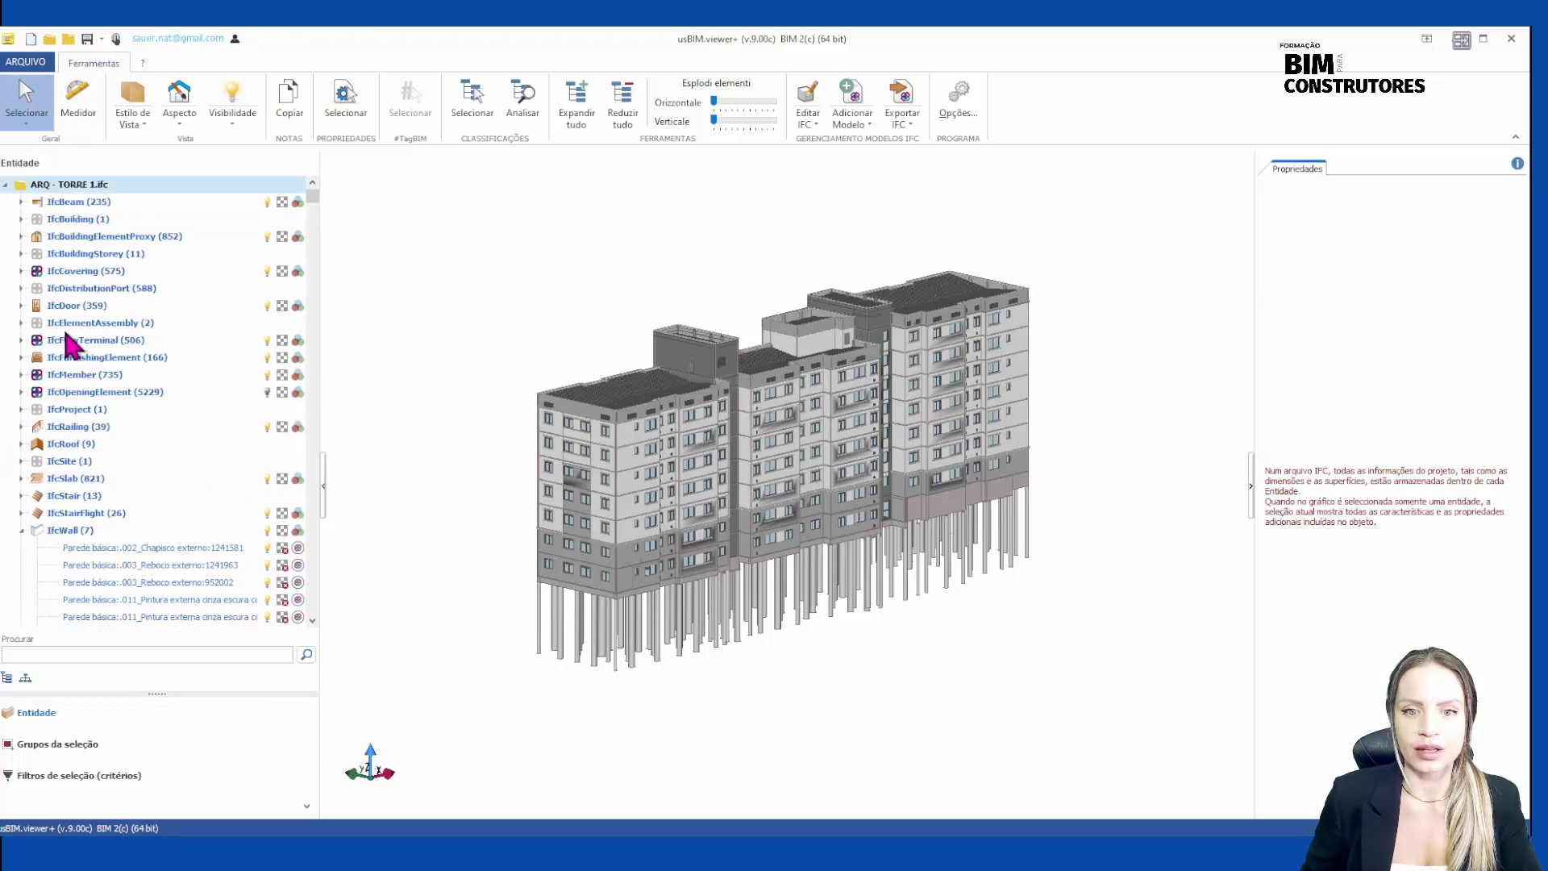
pyautogui.click(65, 311)
pyautogui.click(22, 306)
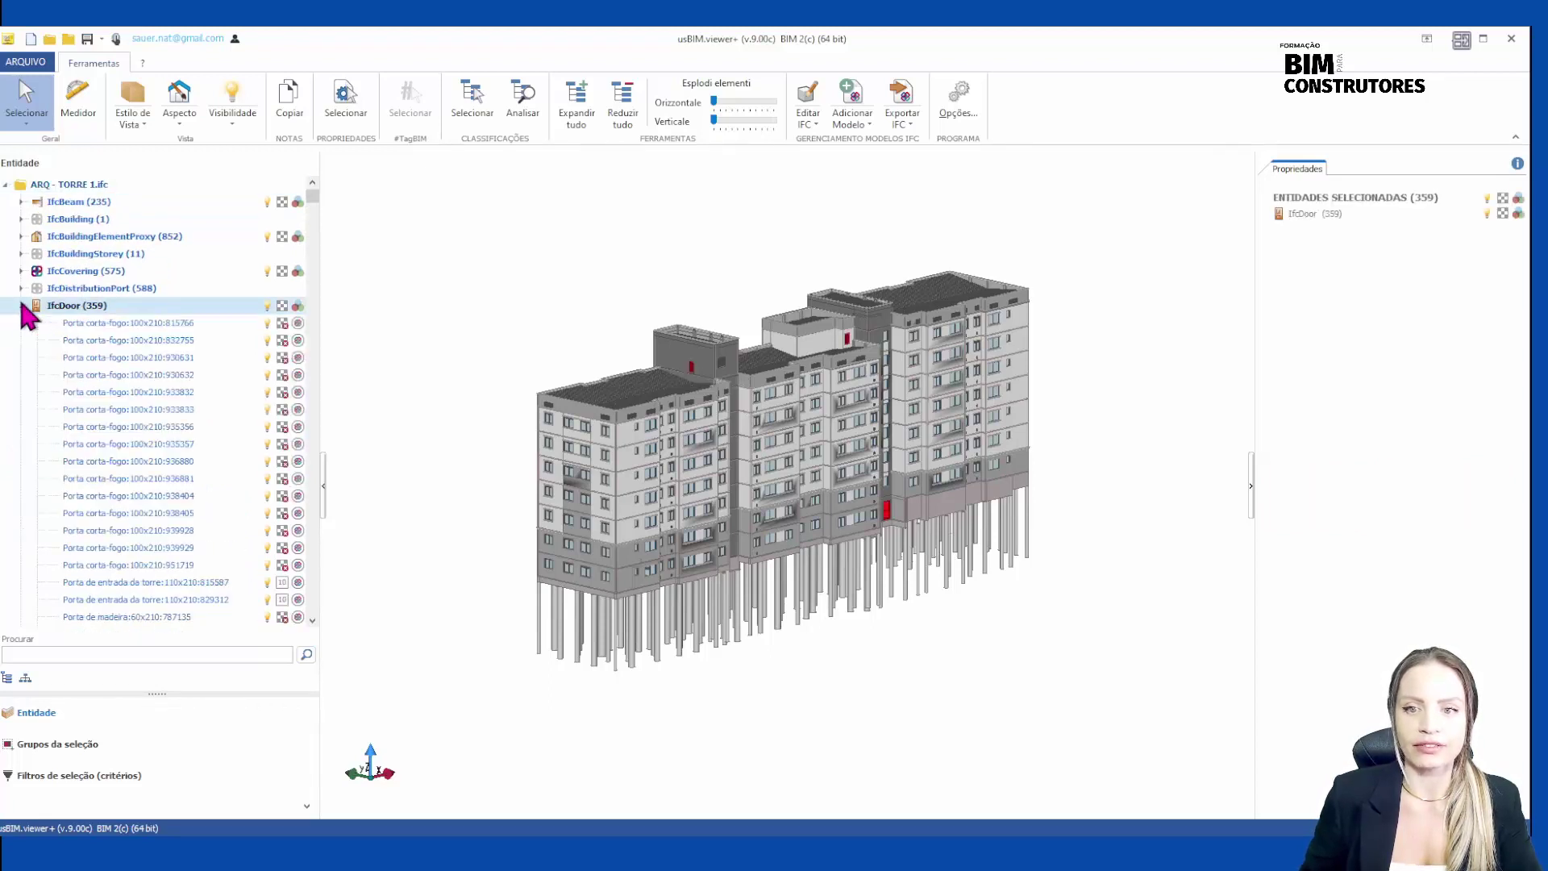
pyautogui.scroll(-3, 107, 335)
pyautogui.scroll(1, 139, 298)
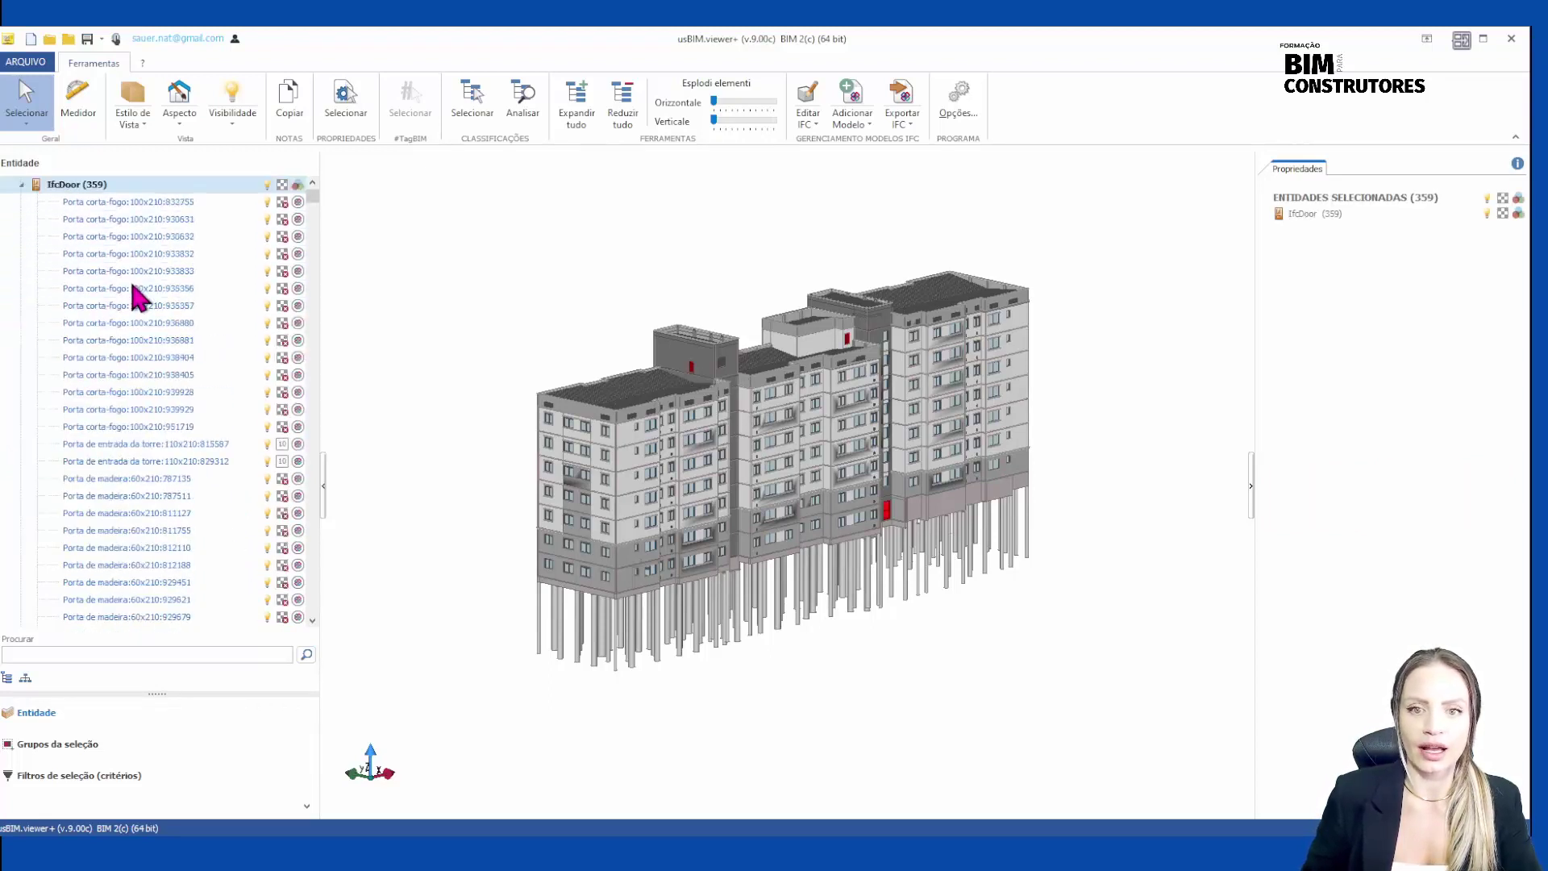
pyautogui.scroll(-7, 149, 389)
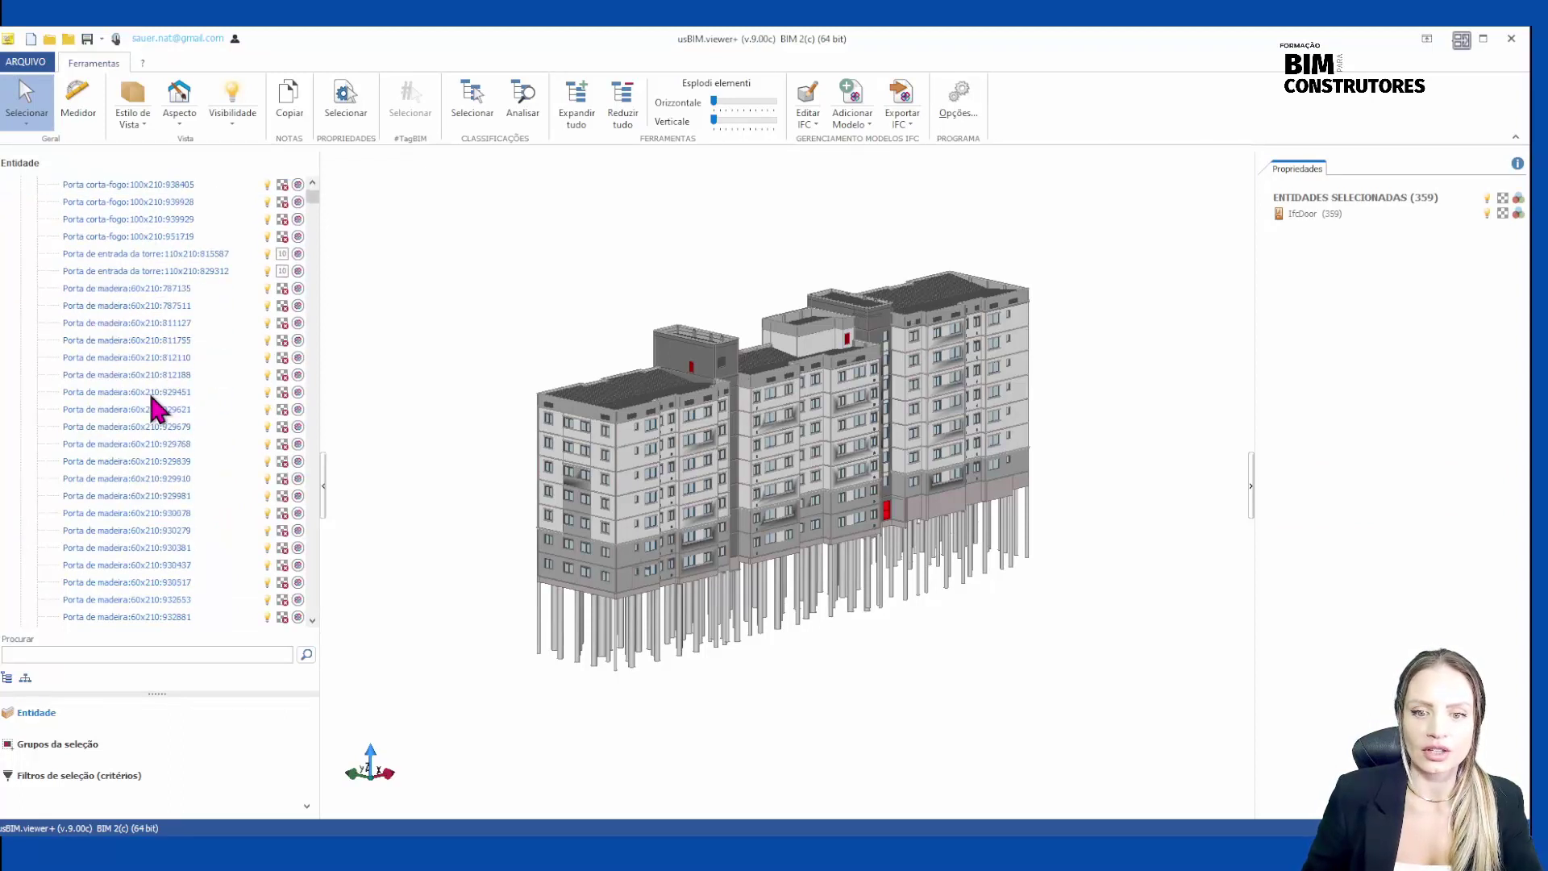
pyautogui.scroll(-7, 183, 458)
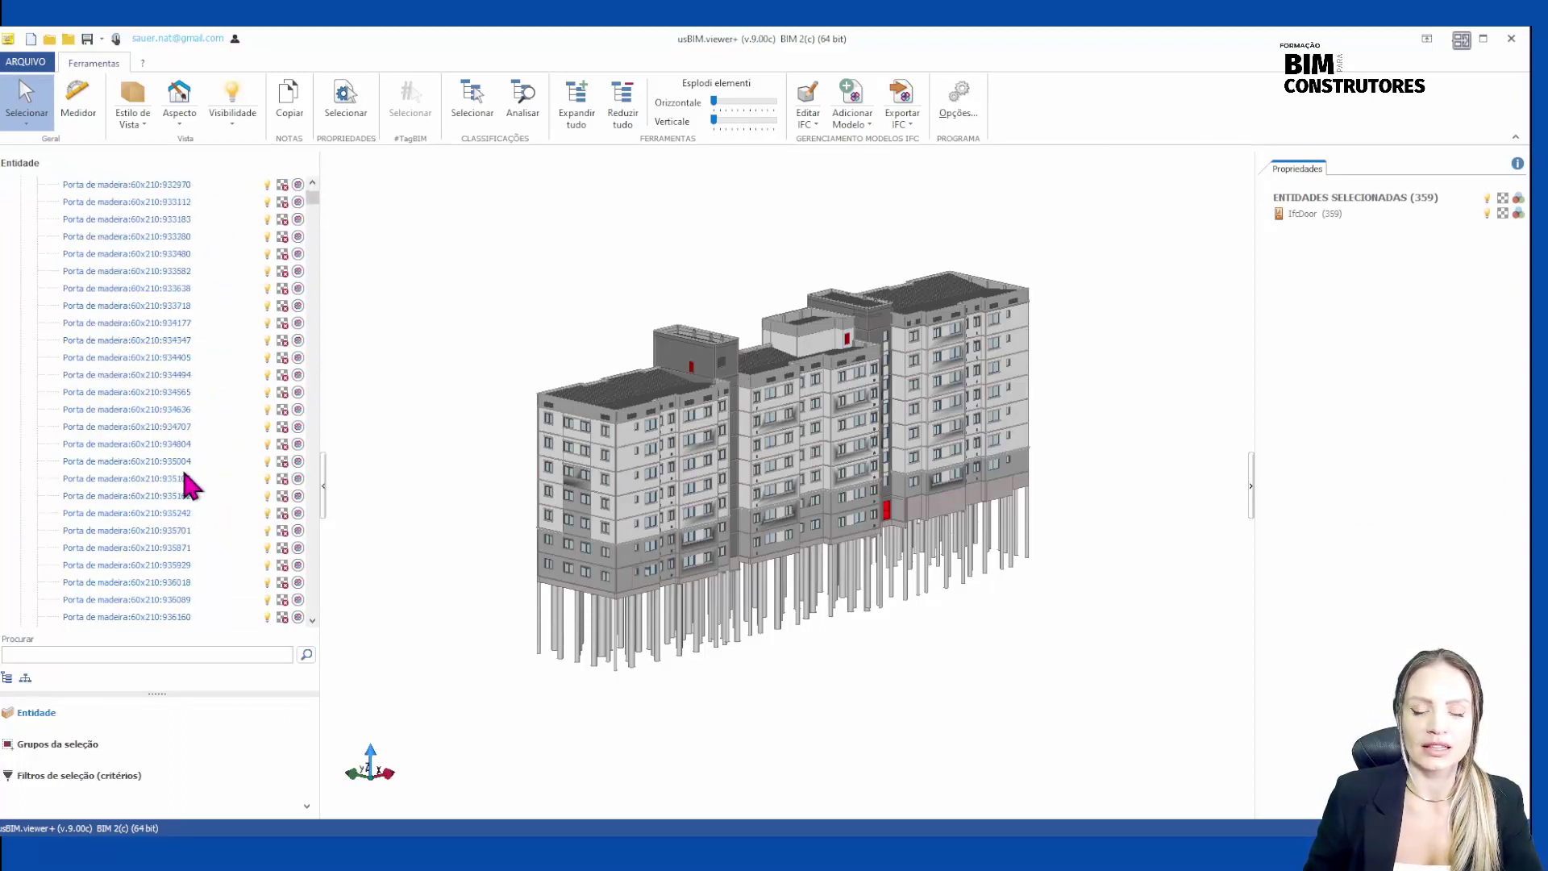
pyautogui.scroll(9, 187, 485)
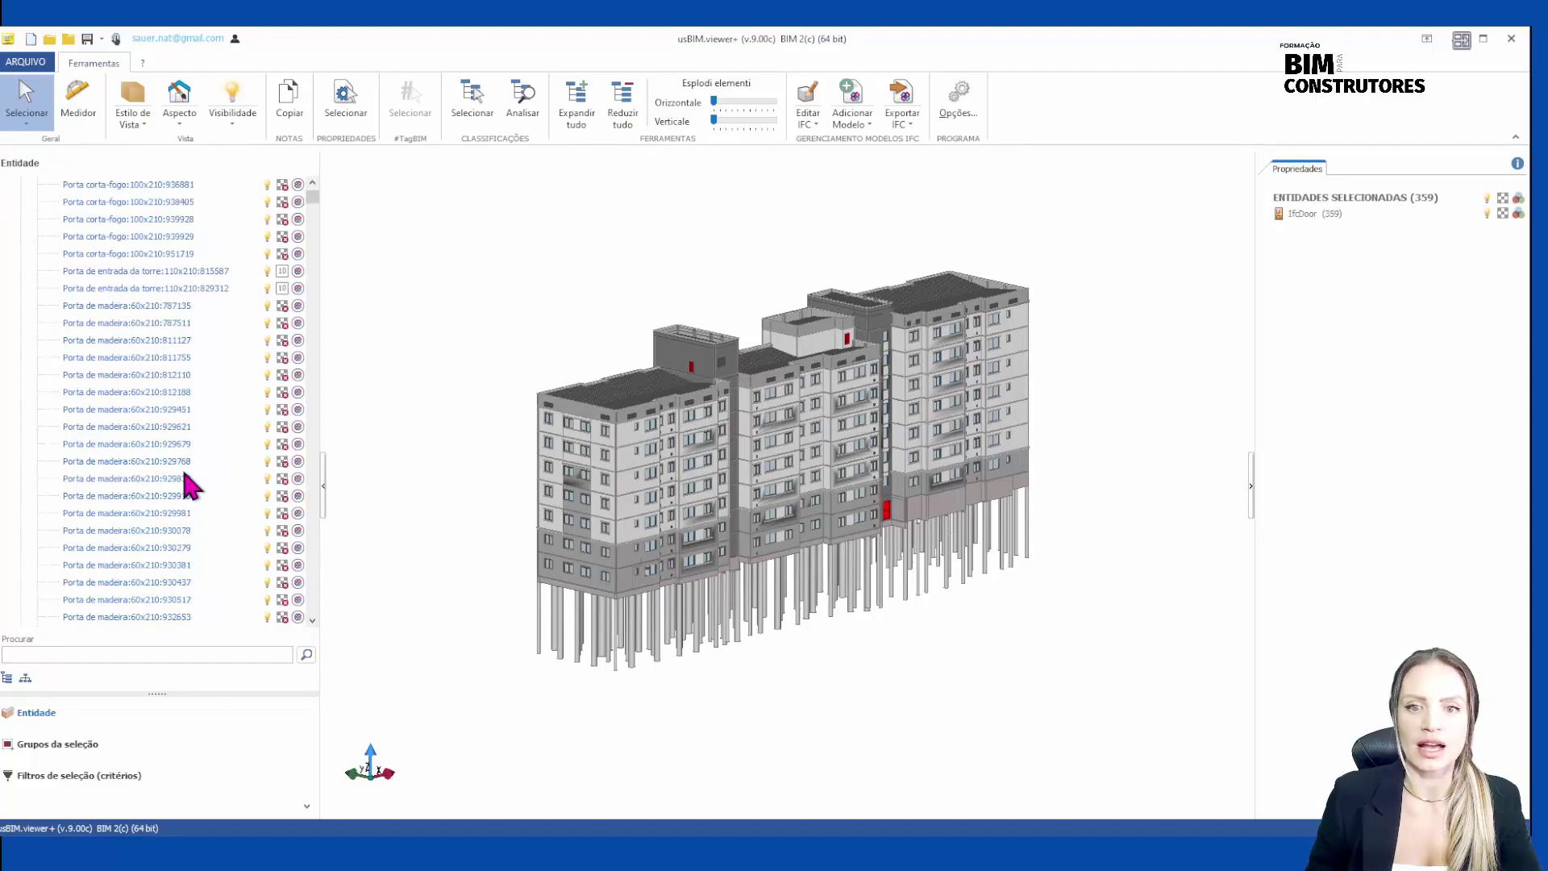
pyautogui.scroll(6, 189, 484)
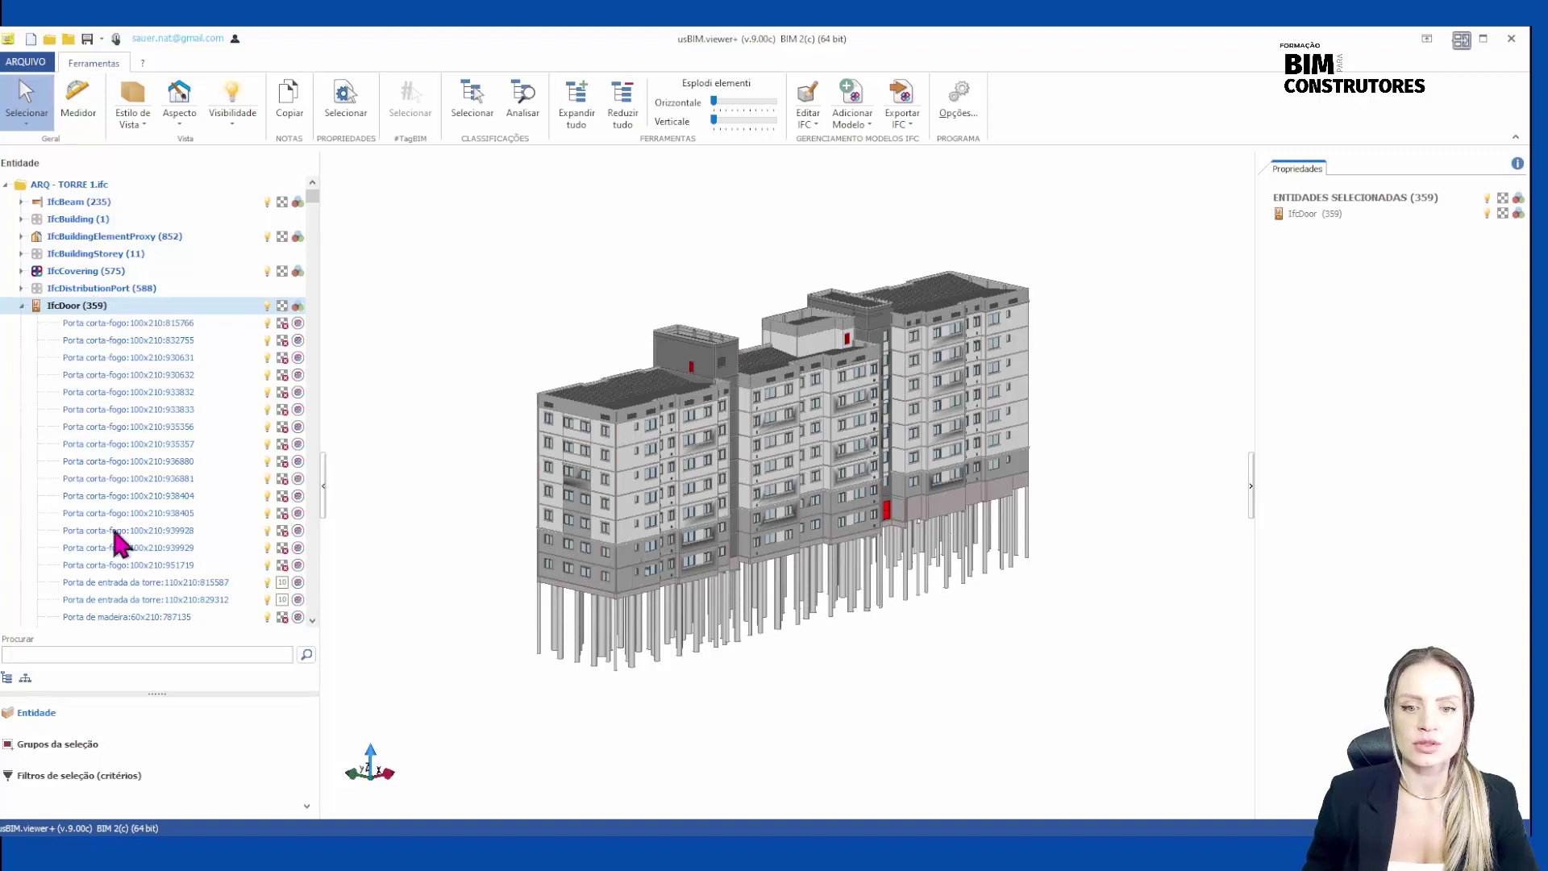
pyautogui.click(21, 306)
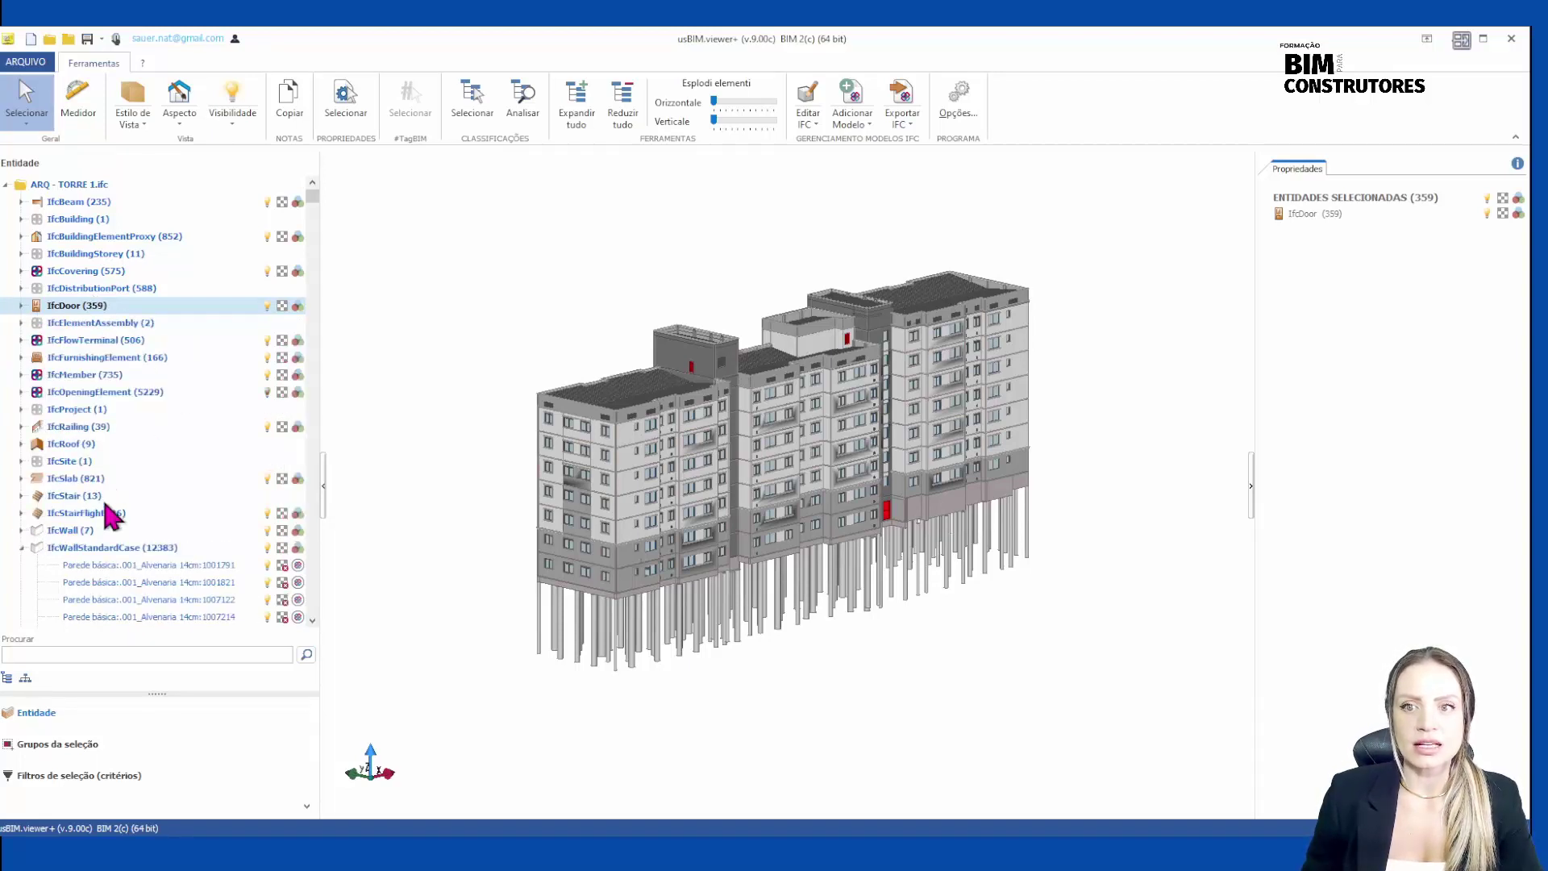
# Open the dialog for selecting entities by properties, look over its property list, and close it.
pyautogui.click(347, 119)
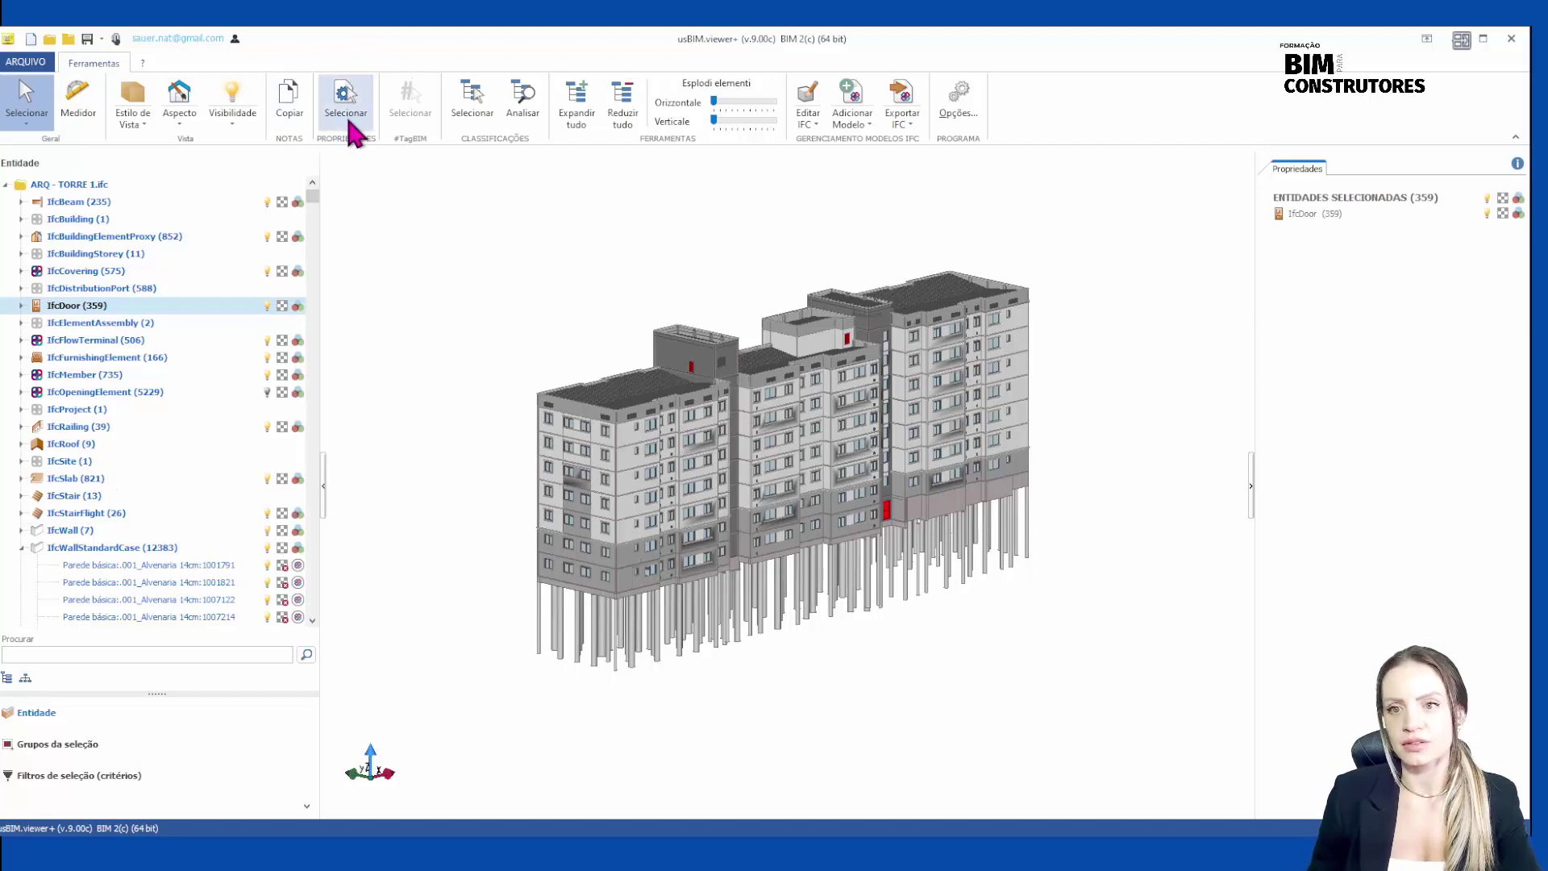
pyautogui.click(347, 121)
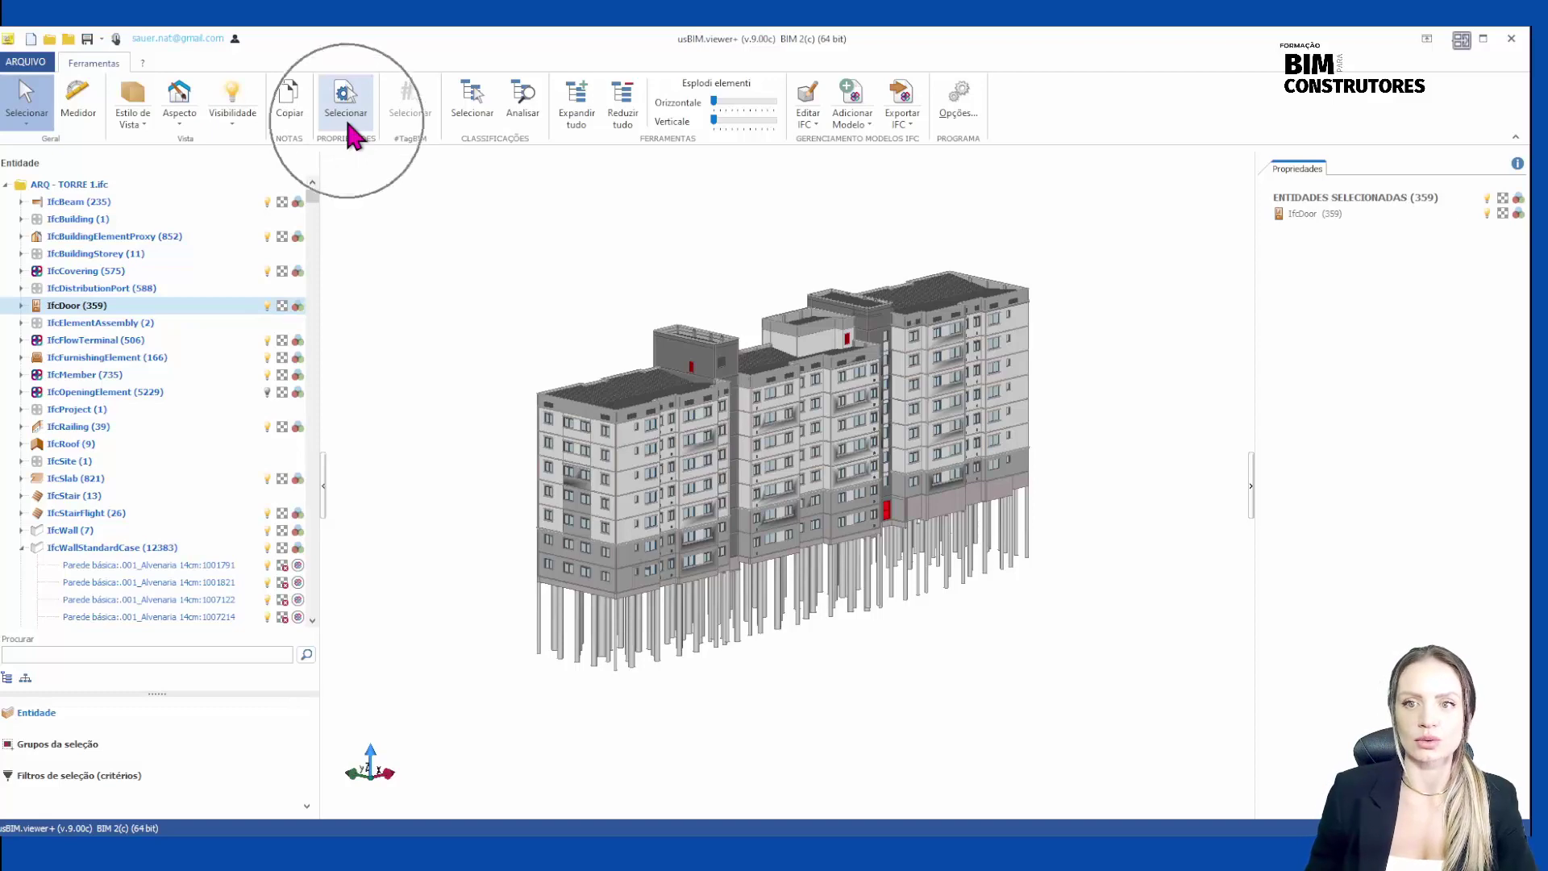
pyautogui.click(348, 121)
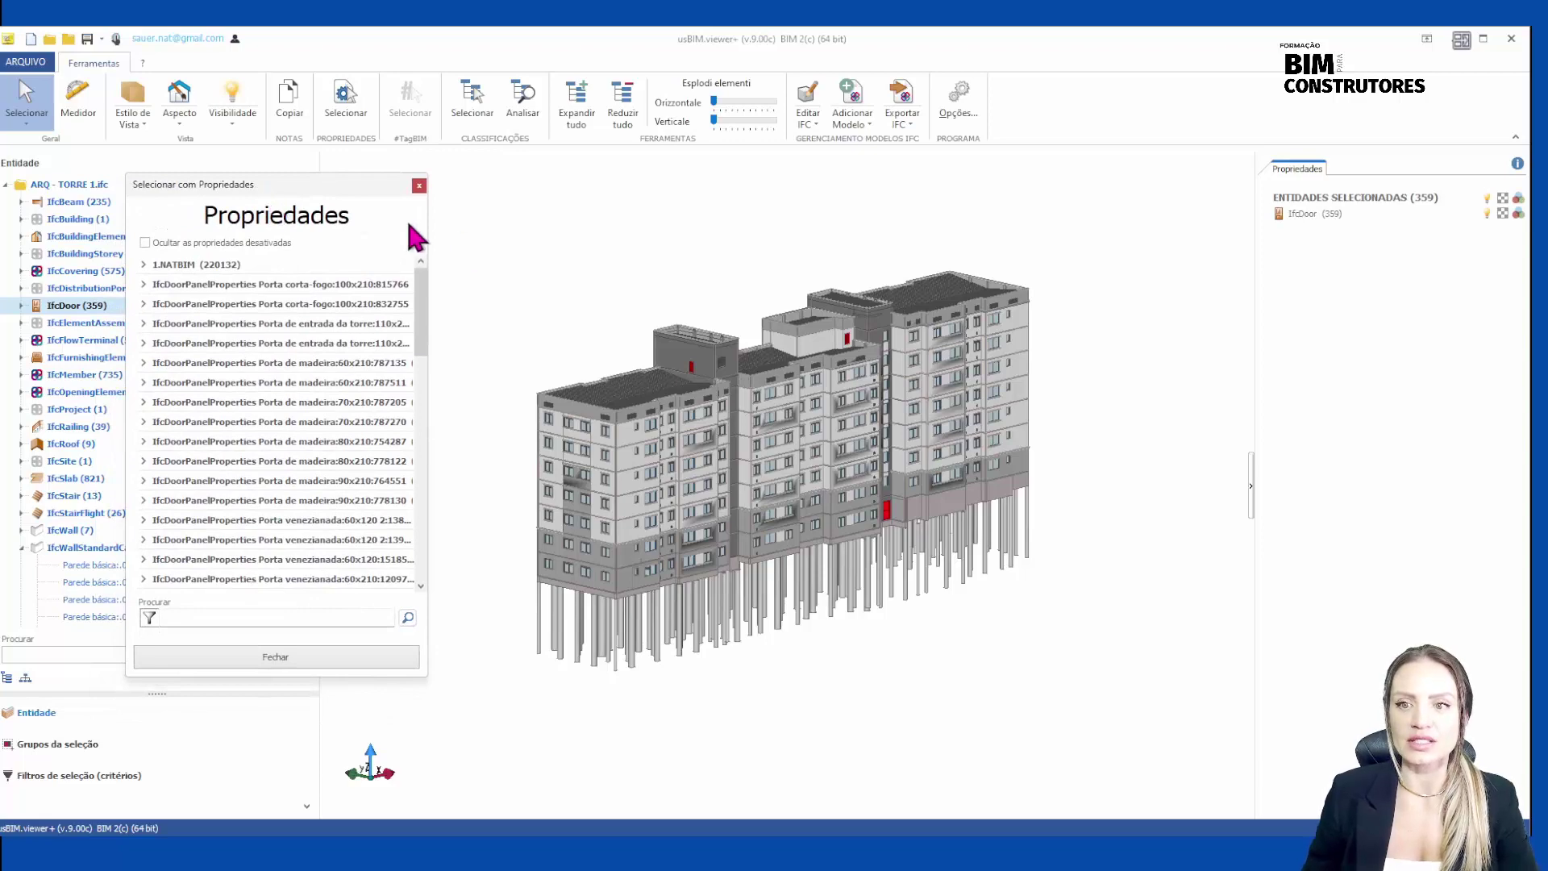
pyautogui.click(418, 186)
# Select the 7th-floor light exterior wall beside the nearest block's corner, widen its property display, and hide and restore that display.
pyautogui.scroll(5, 795, 460)
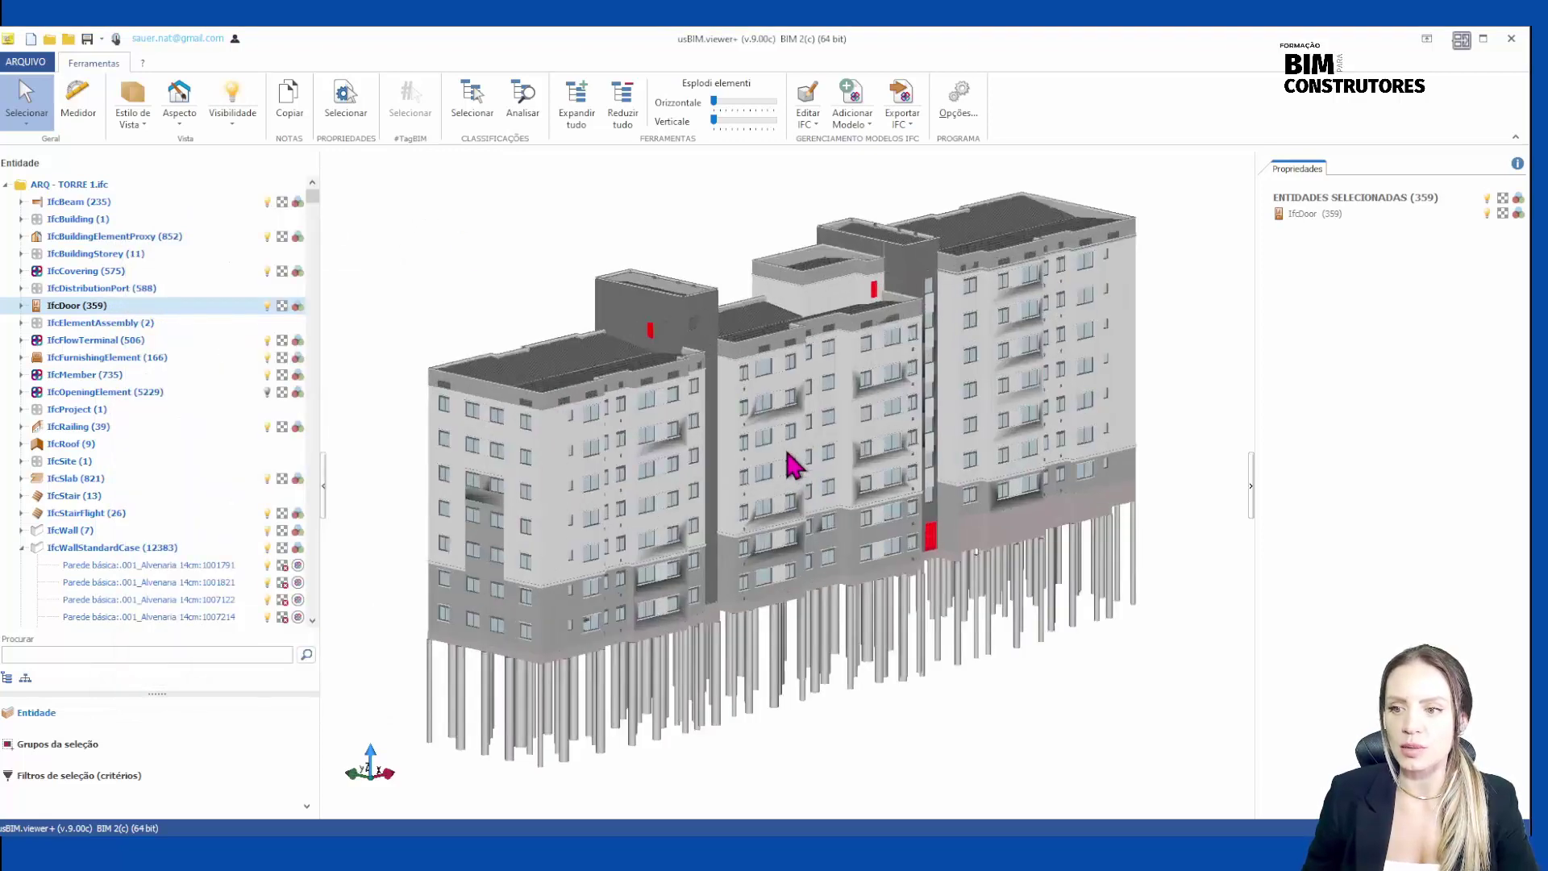
pyautogui.click(523, 448)
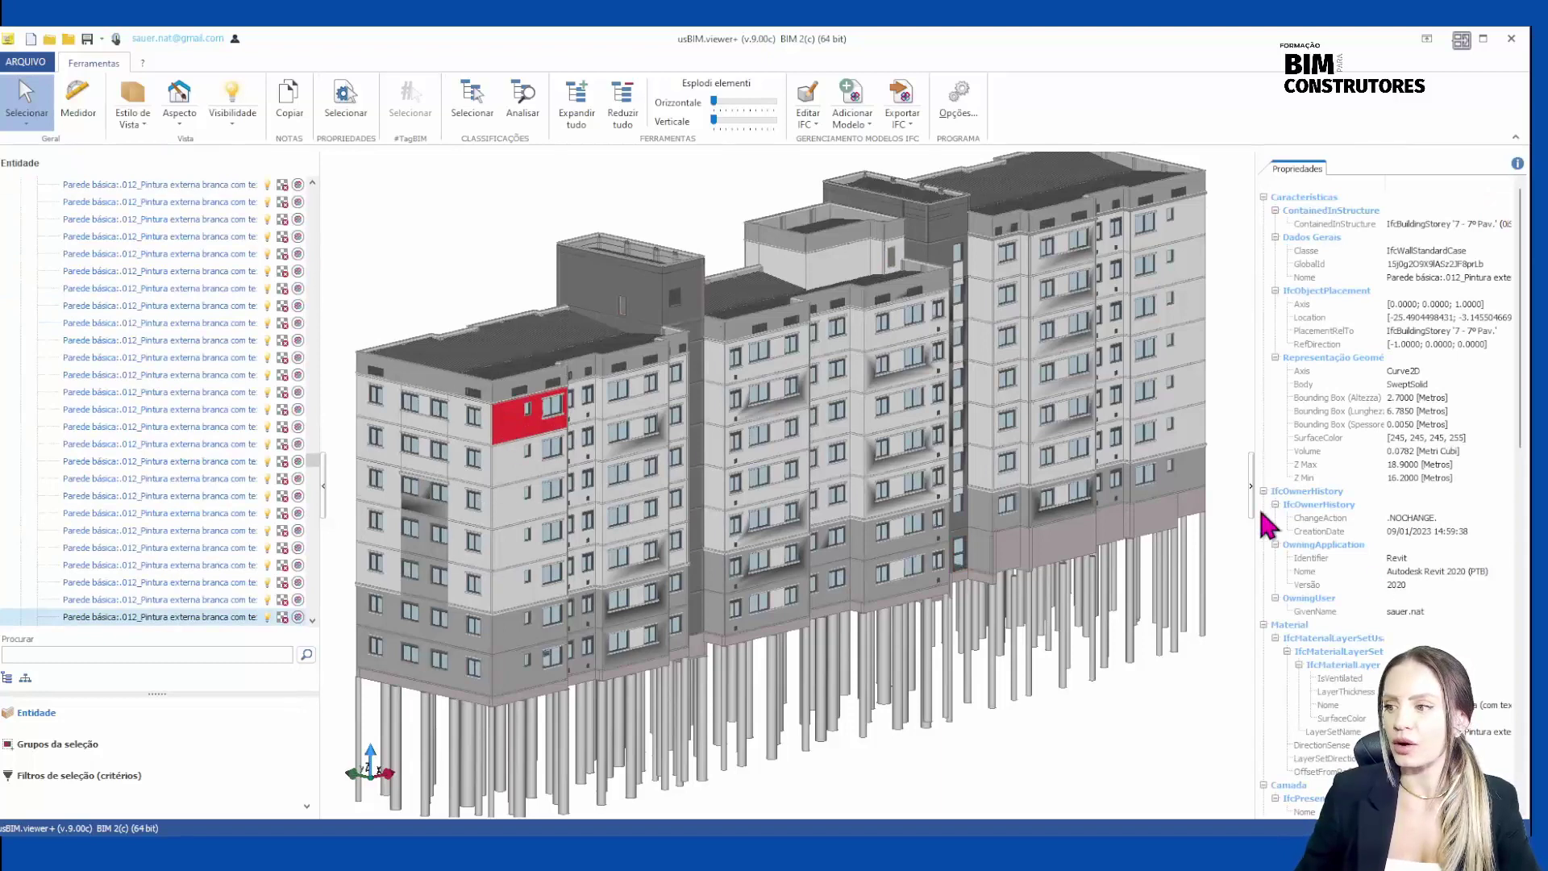
pyautogui.moveTo(1255, 517); pyautogui.dragTo(1098, 500)
pyautogui.click(1095, 486)
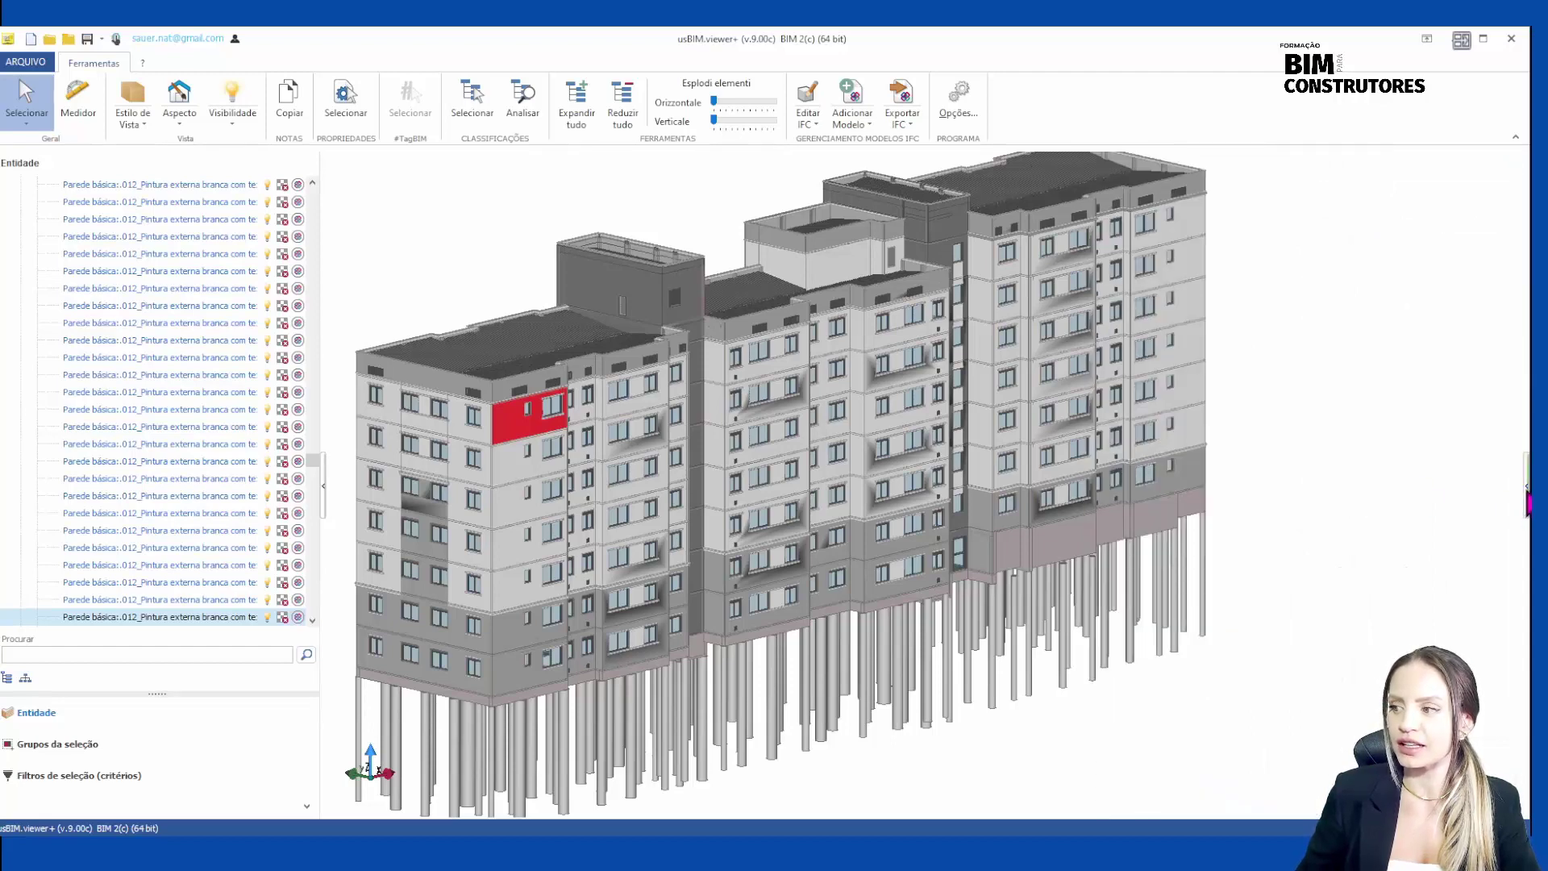
pyautogui.click(1527, 488)
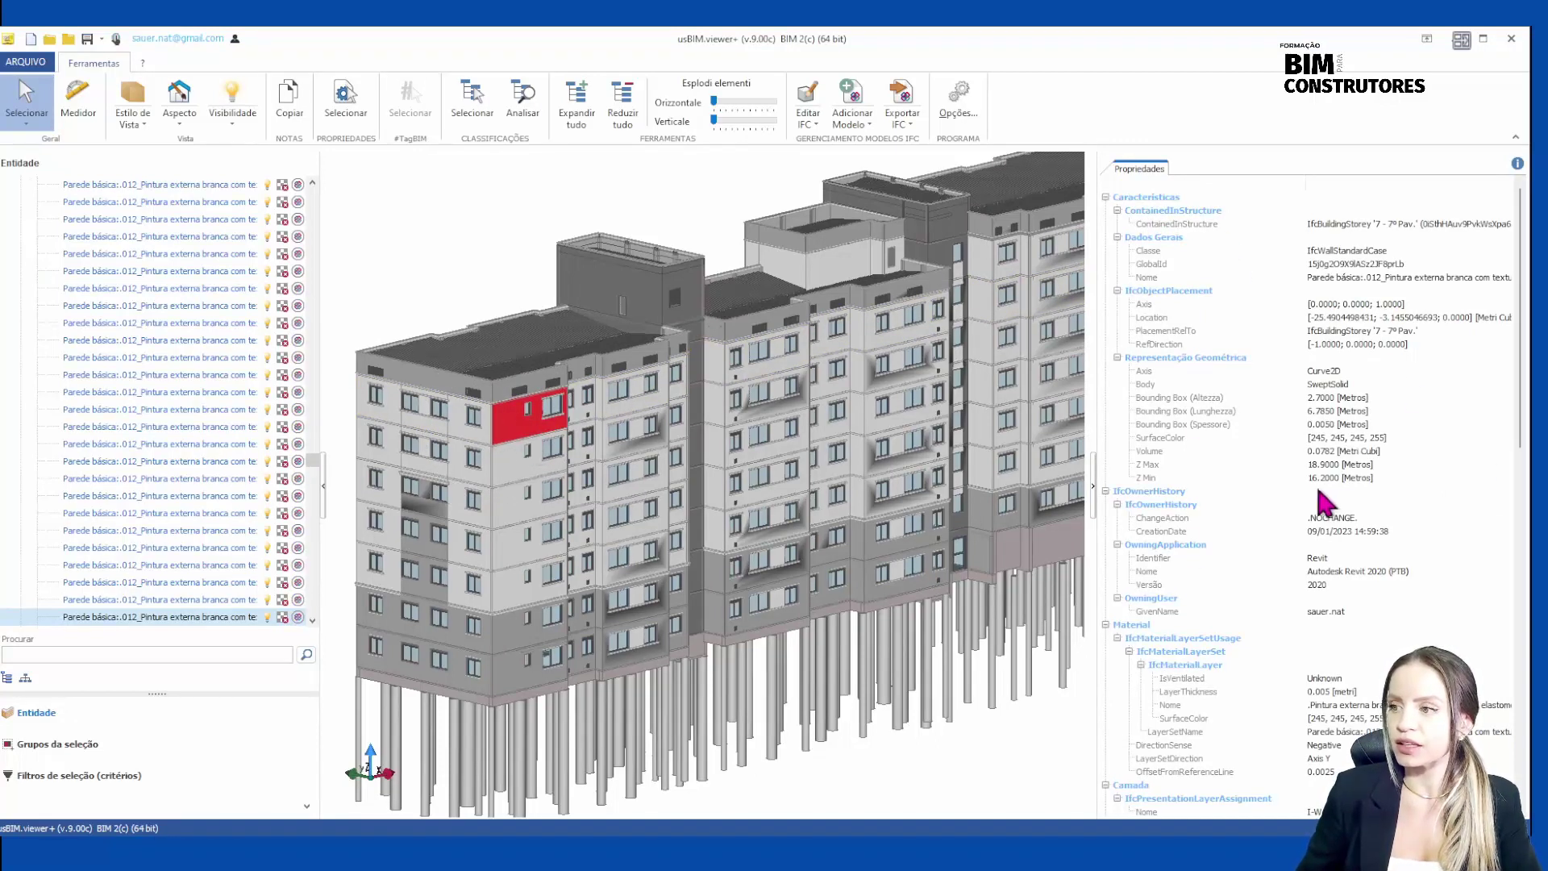
# Examine the selected wall's material, layer and custom properties, highlighting the 1.NATBIM property group.
pyautogui.scroll(-6, 1237, 395)
pyautogui.scroll(-8, 1236, 391)
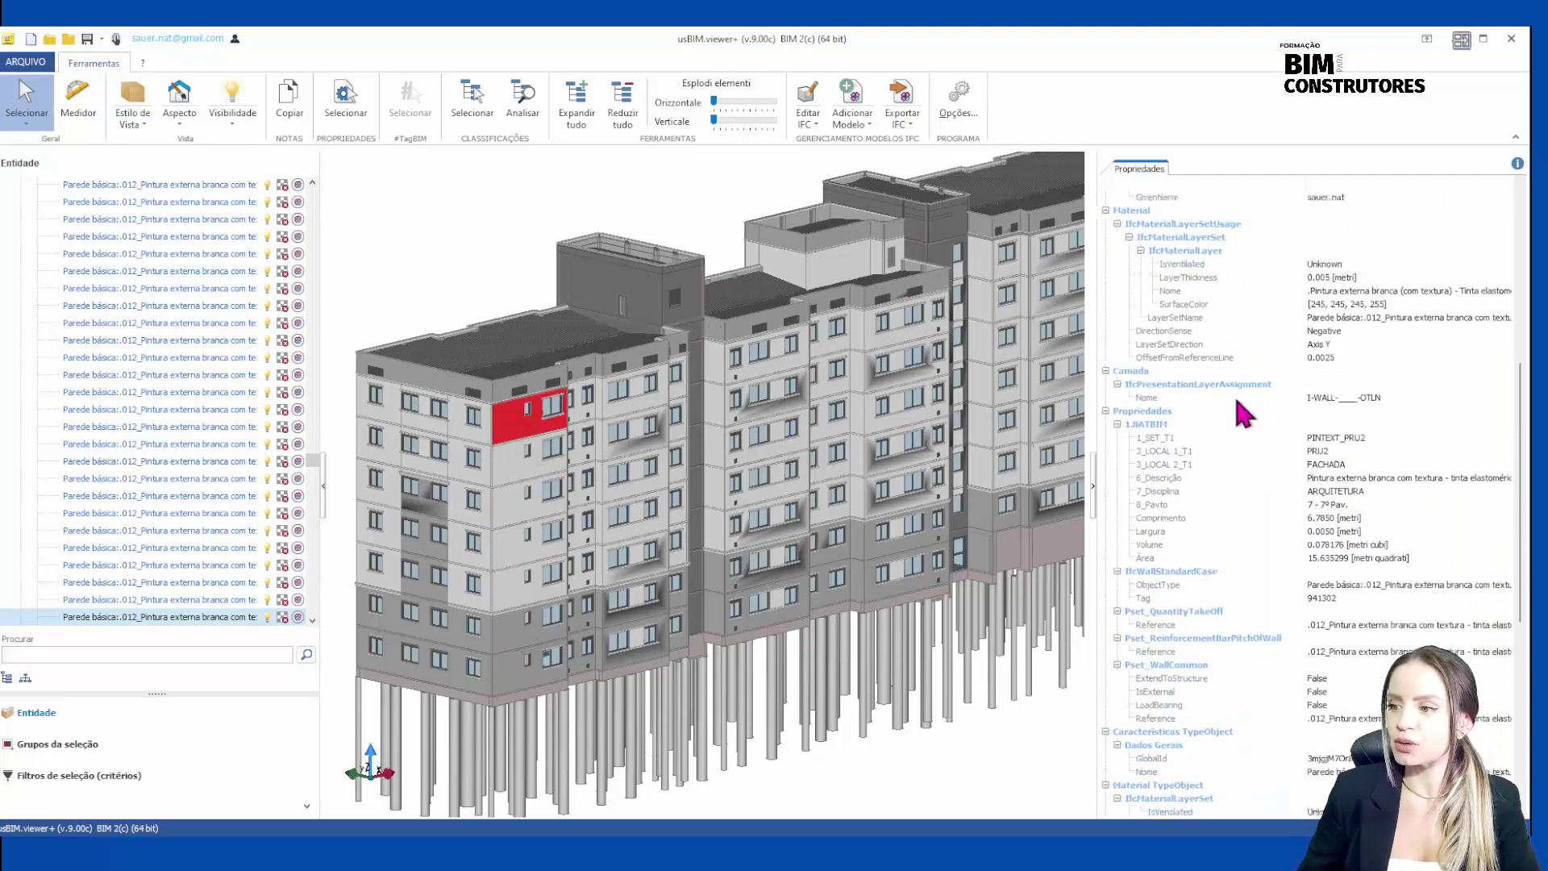
pyautogui.click(1158, 278)
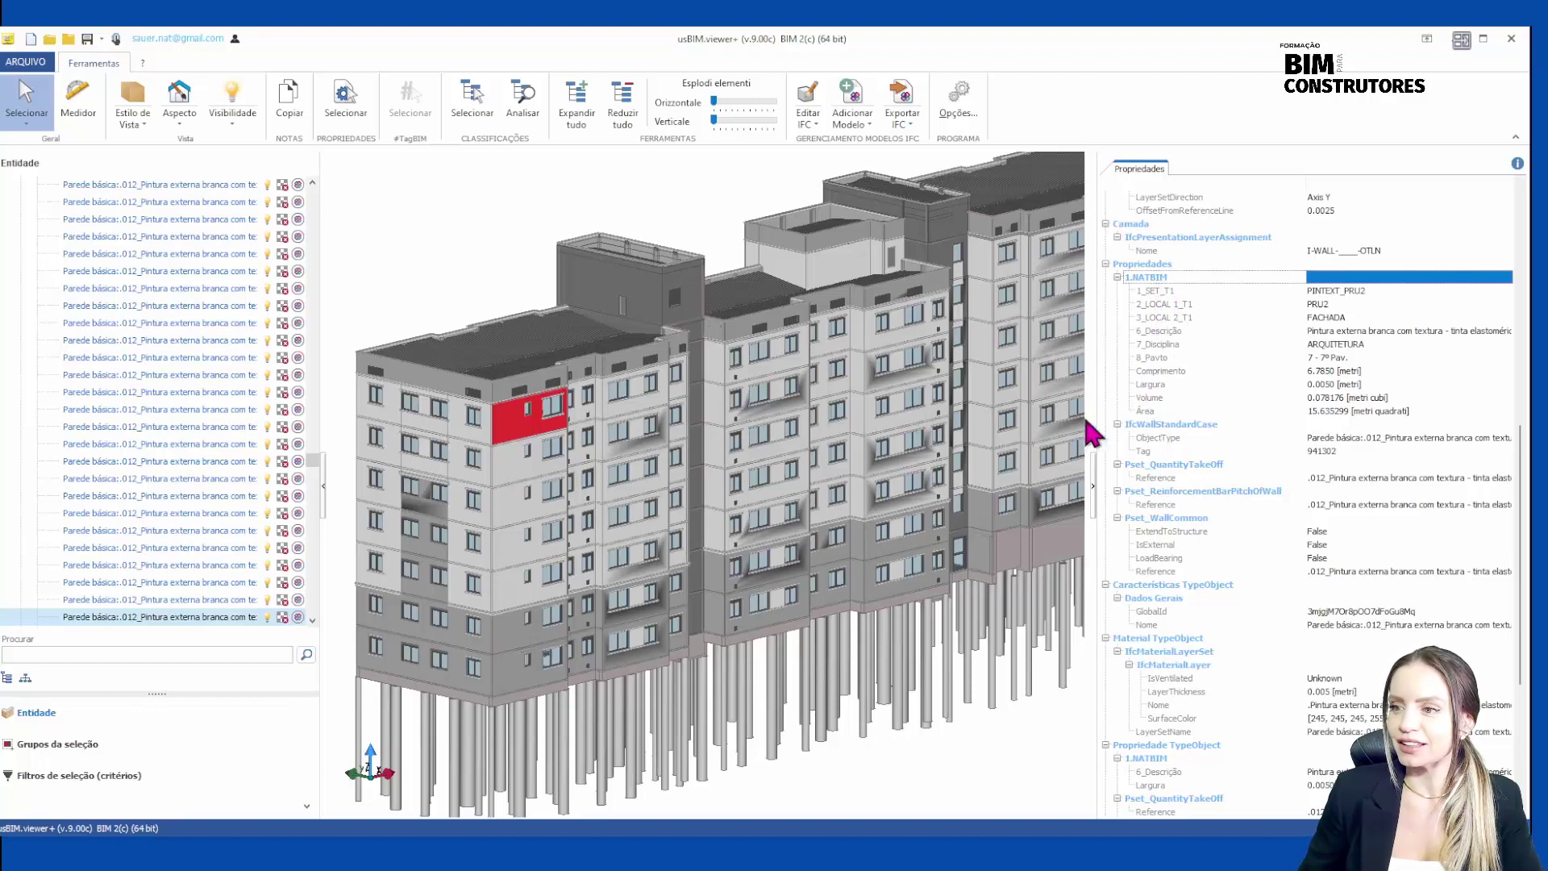
# Select the matching exterior walls on the 5th, 4th and 3rd floors one at a time to compare their 1.NATBIM properties.
pyautogui.click(528, 483)
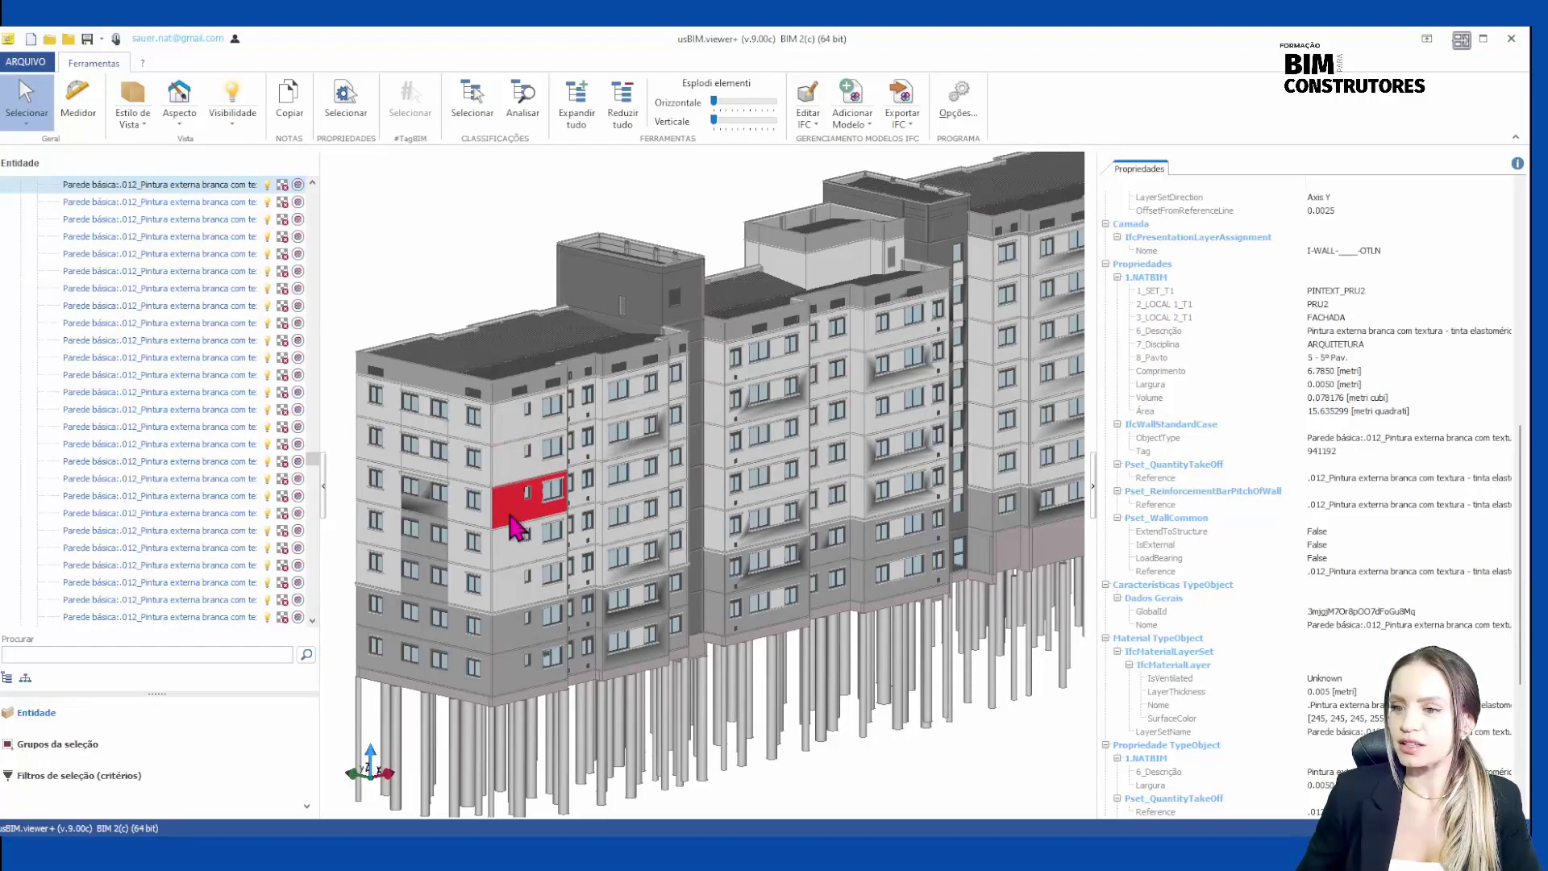
pyautogui.click(504, 546)
pyautogui.click(506, 595)
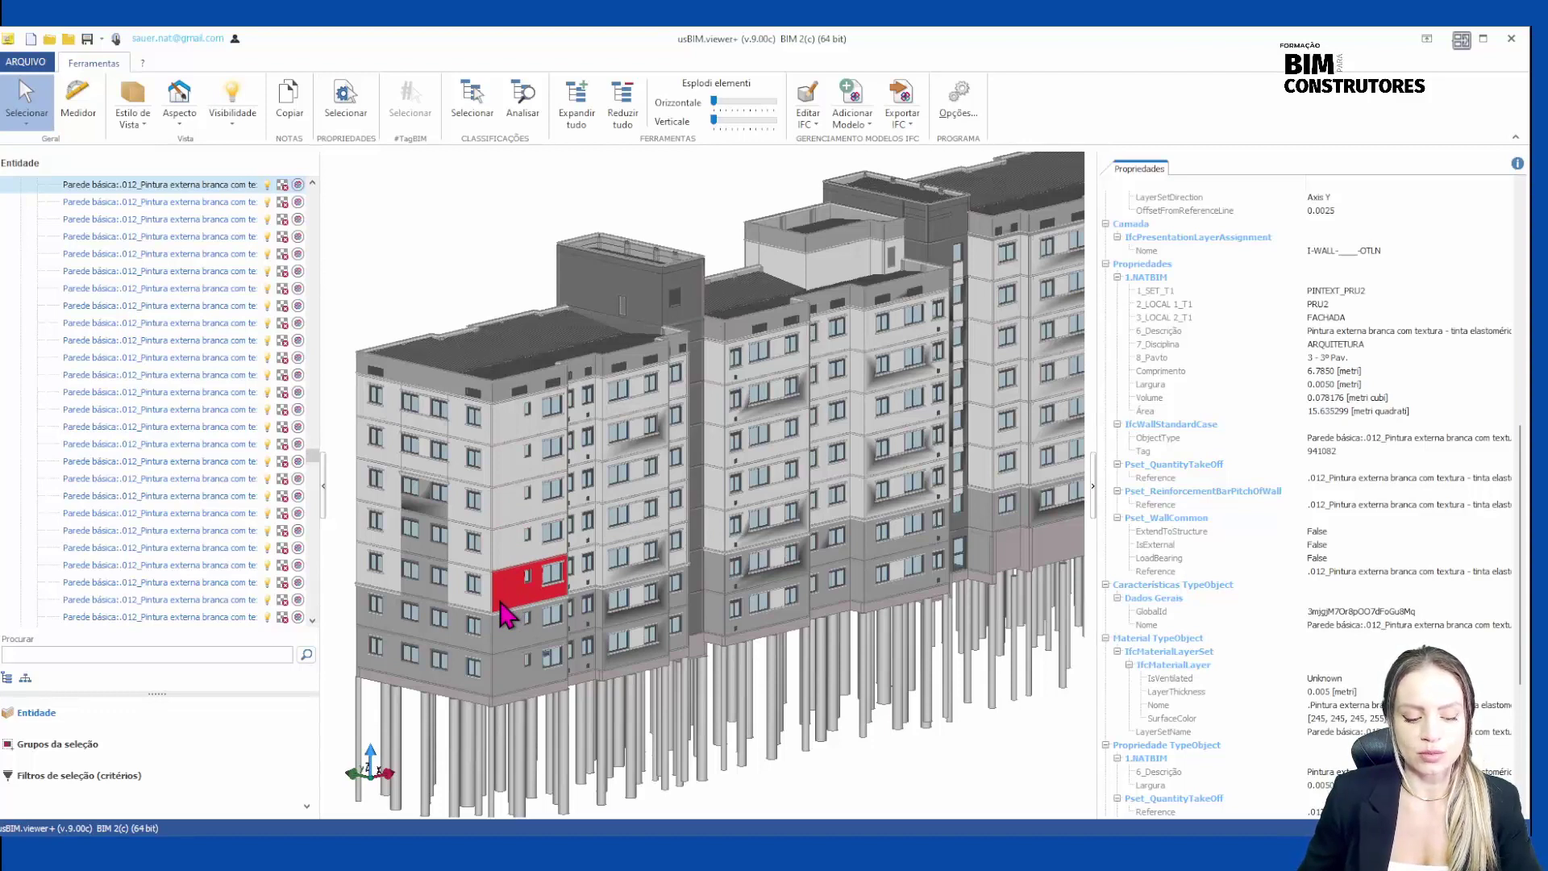
# Add the matching exterior walls on the 4th and 5th floors to the selected 3rd-floor wall, and clear the selection.
pyautogui.keyDown('ctrl'); pyautogui.click(524, 548); pyautogui.keyUp('ctrl')
pyautogui.keyDown('ctrl'); pyautogui.click(520, 512); pyautogui.keyUp('ctrl')
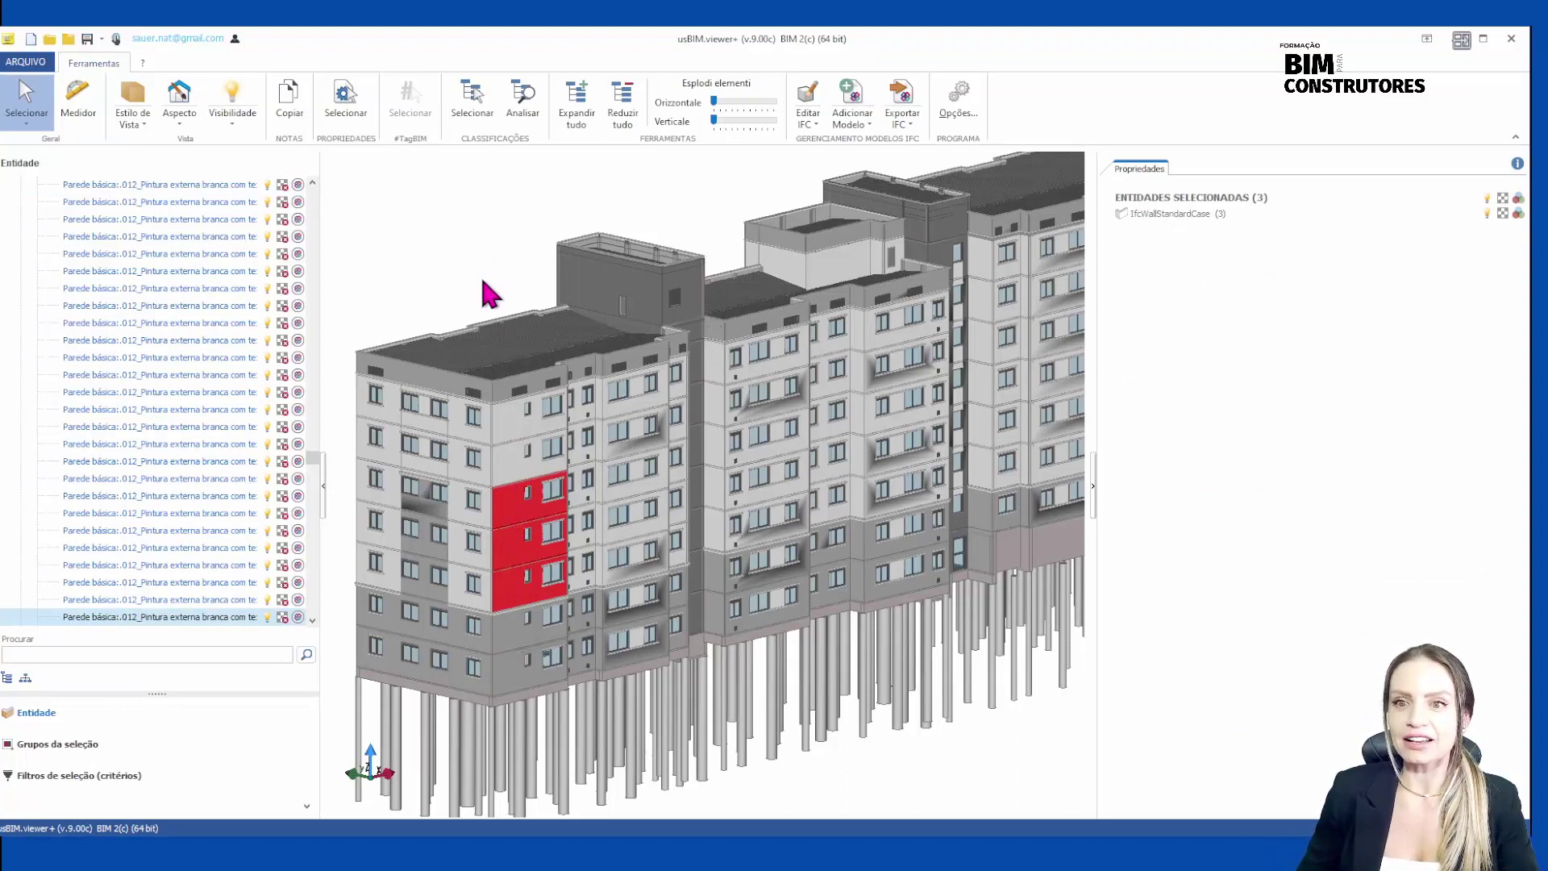
pyautogui.click(491, 295)
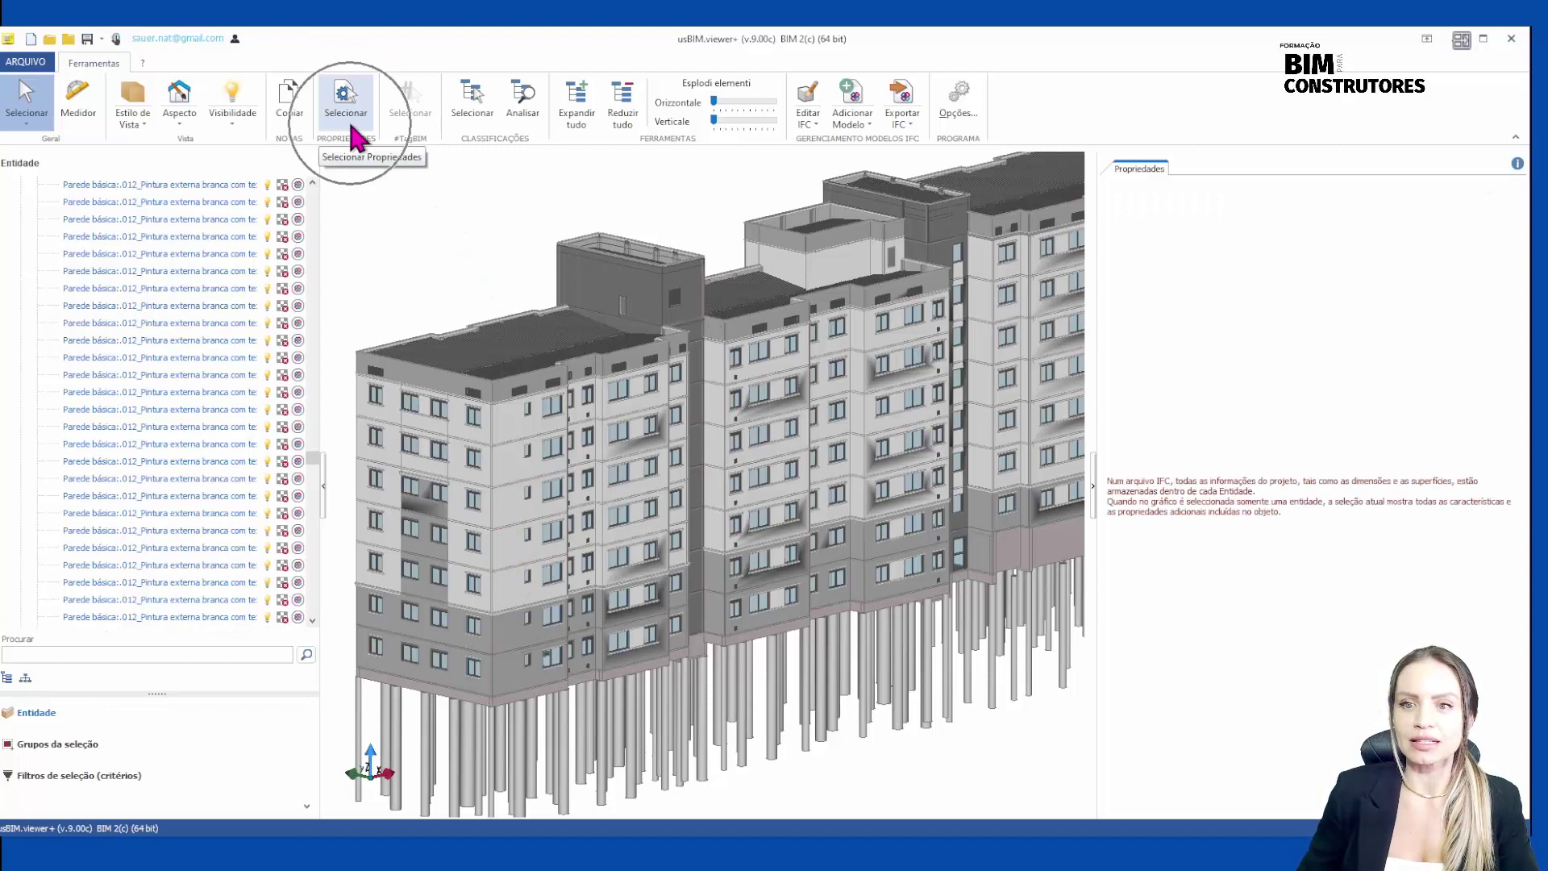
# Open the dialog for selecting entities by properties, enlarge it, and expand the 1.NATBIM group.
pyautogui.click(347, 121)
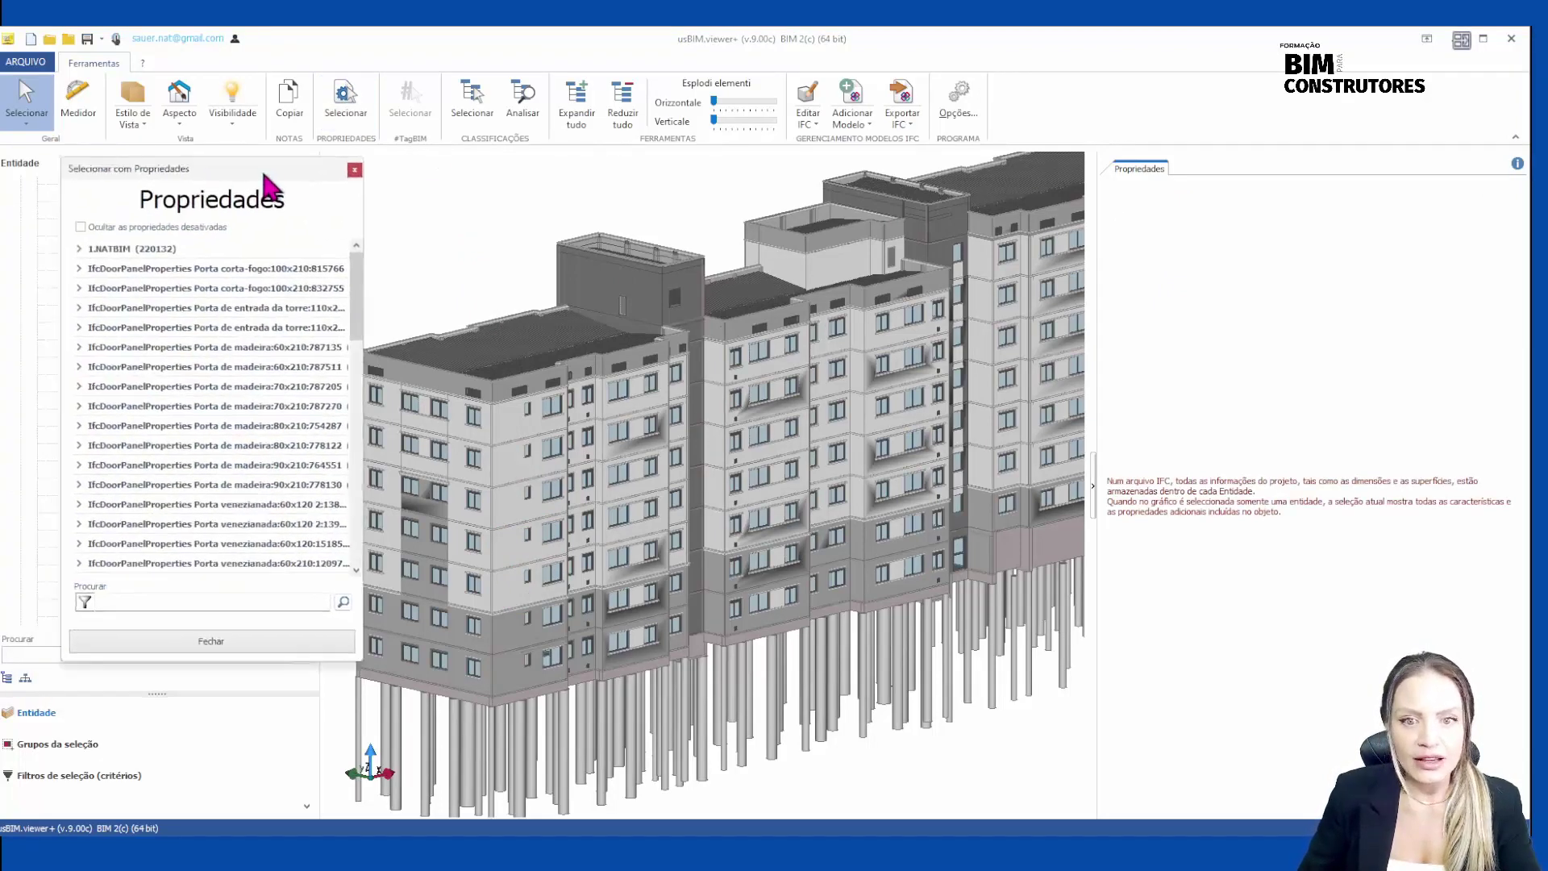
pyautogui.moveTo(290, 631); pyautogui.dragTo(304, 710)
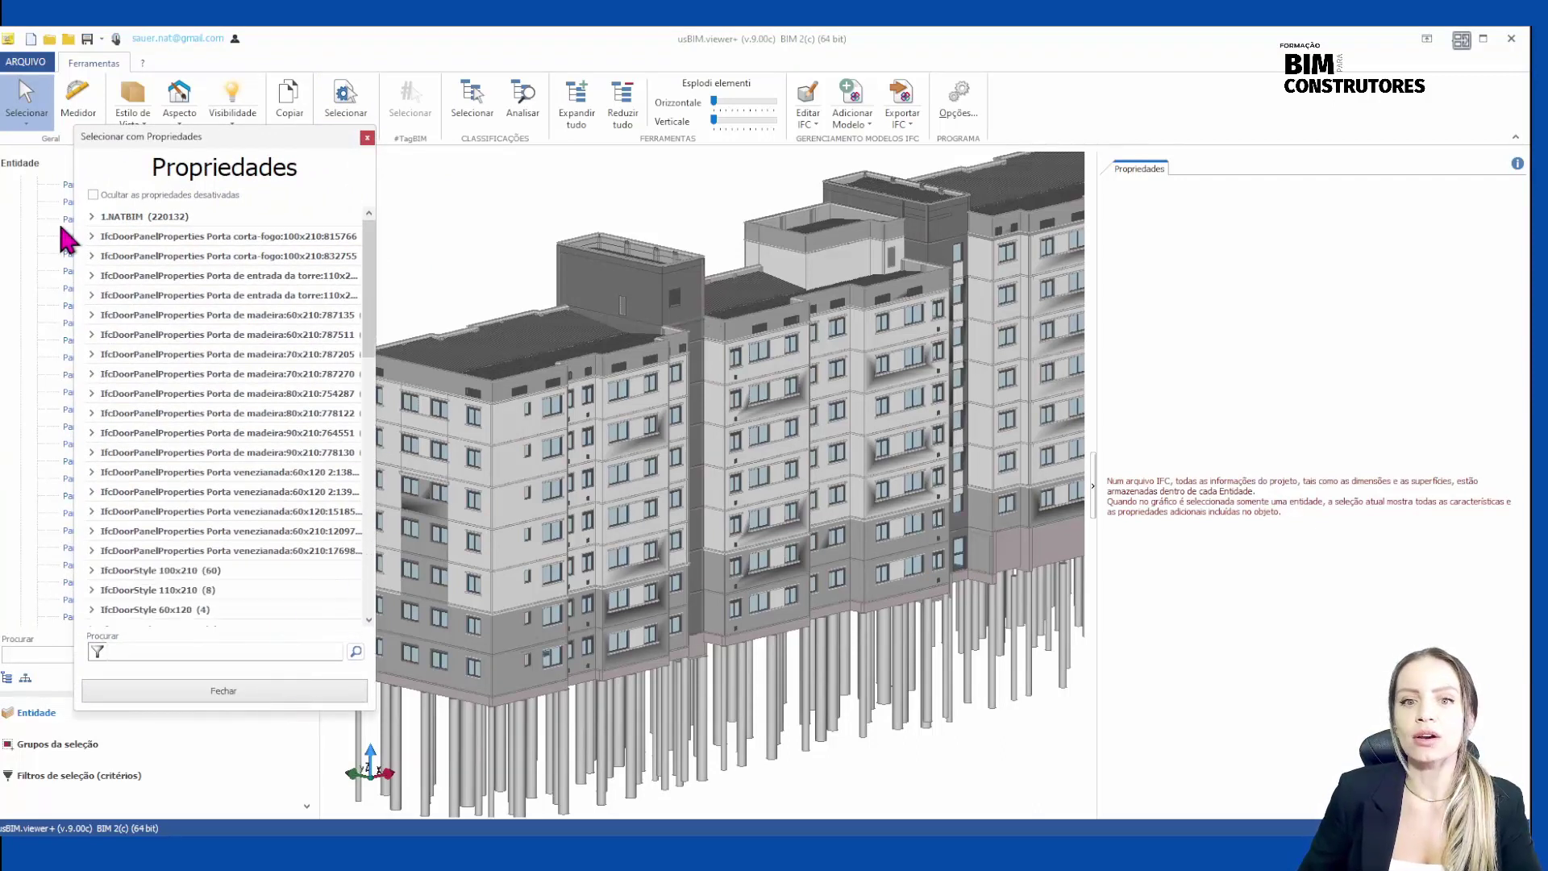
pyautogui.click(92, 217)
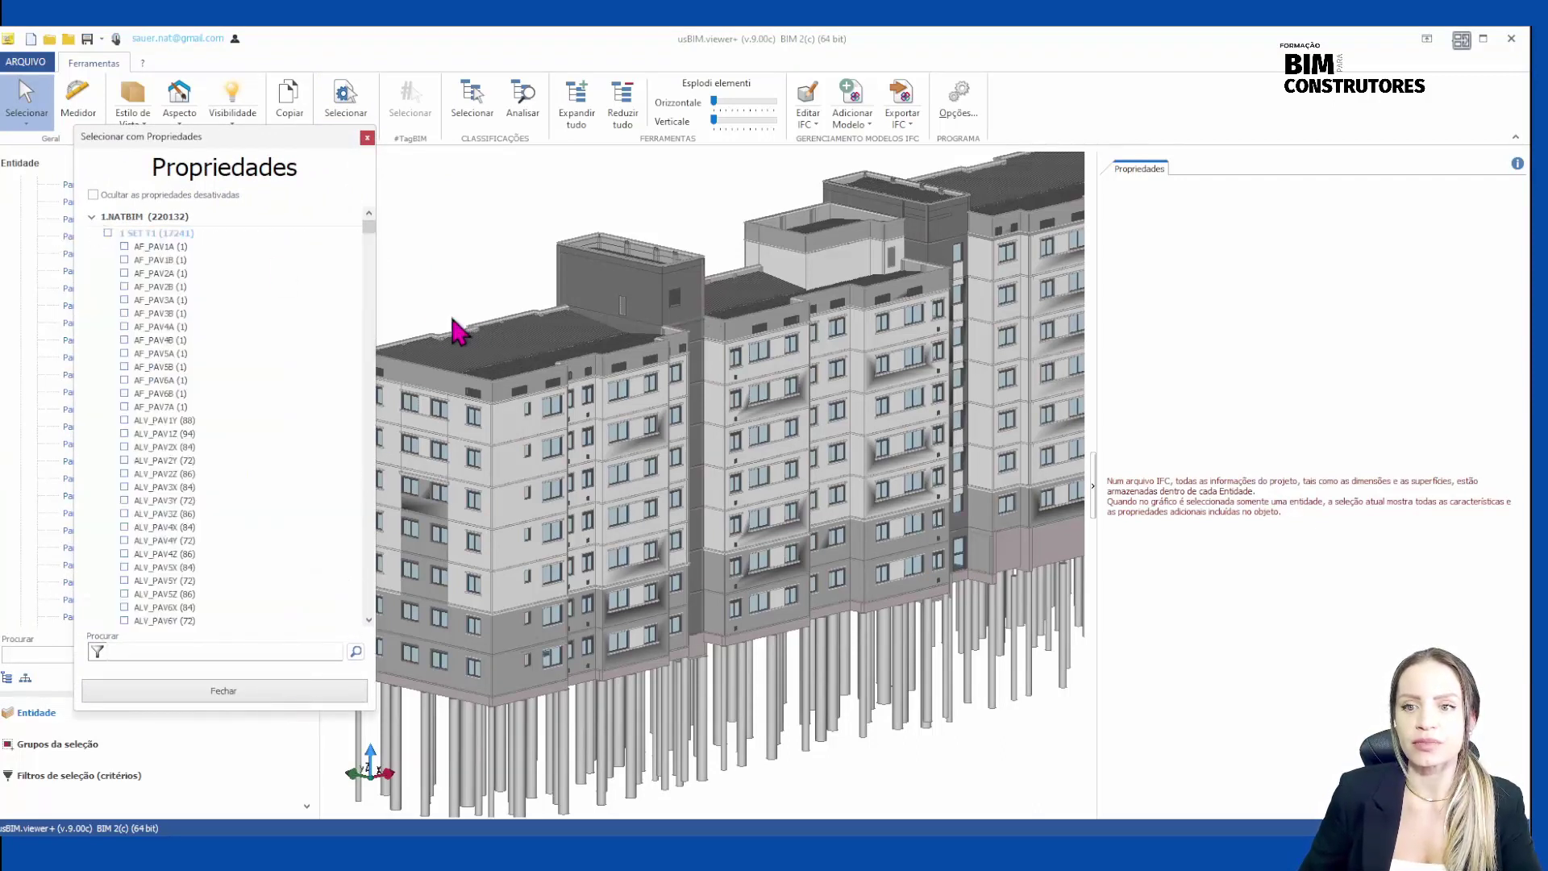
pyautogui.moveTo(377, 306)
pyautogui.mouseDown()
pyautogui.moveTo(447, 309)
pyautogui.moveTo(390, 307)
pyautogui.mouseUp()
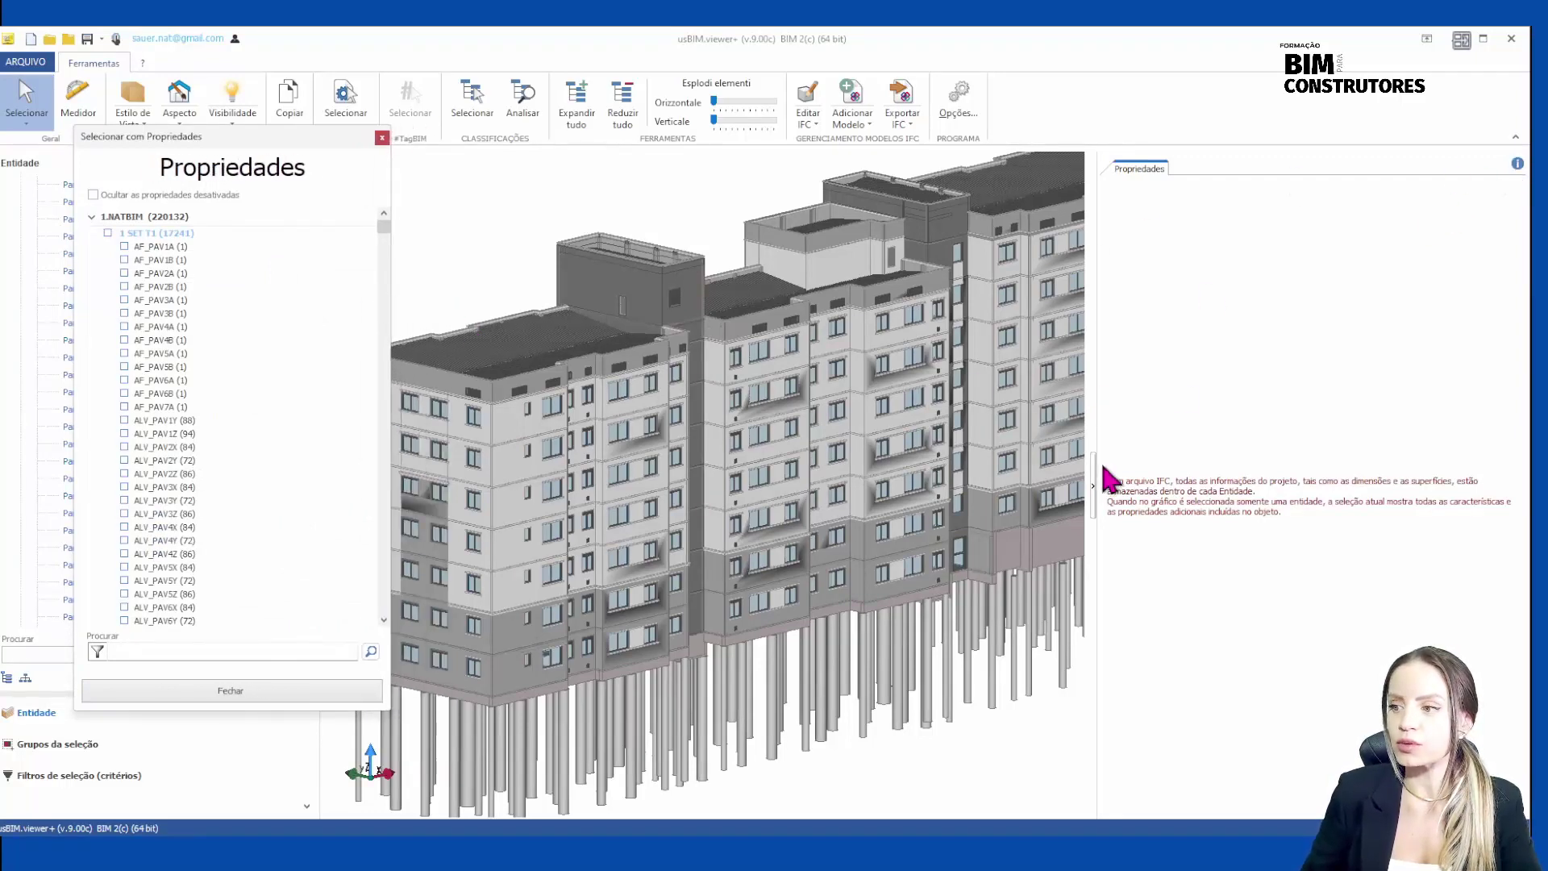
# Hide the element property display to give the model more room, keeping the whole building in view.
pyautogui.click(1094, 485)
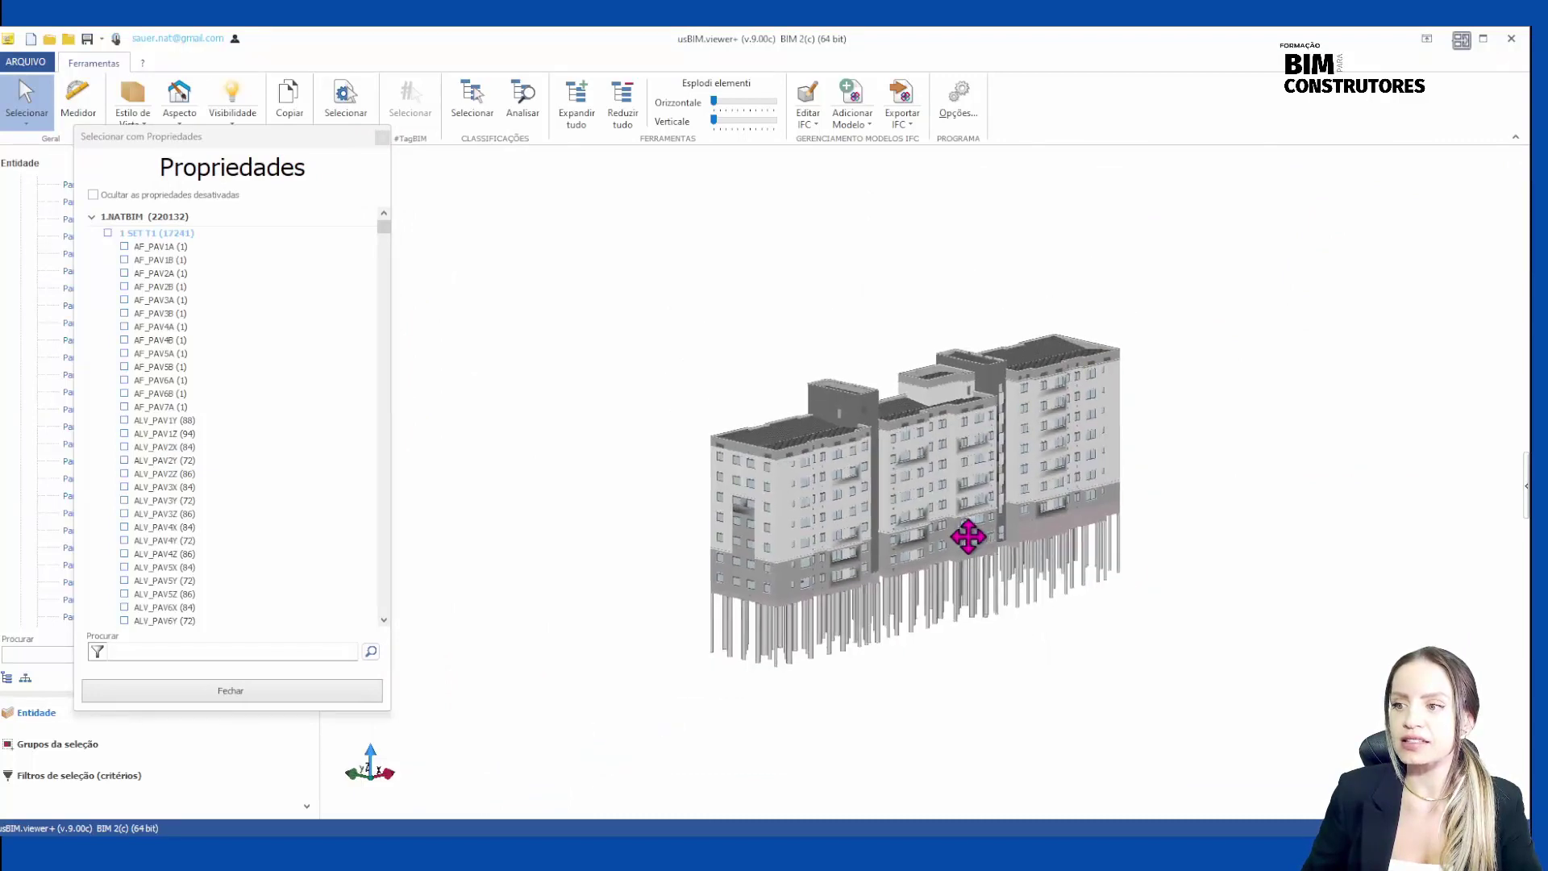
pyautogui.scroll(5, 971, 528)
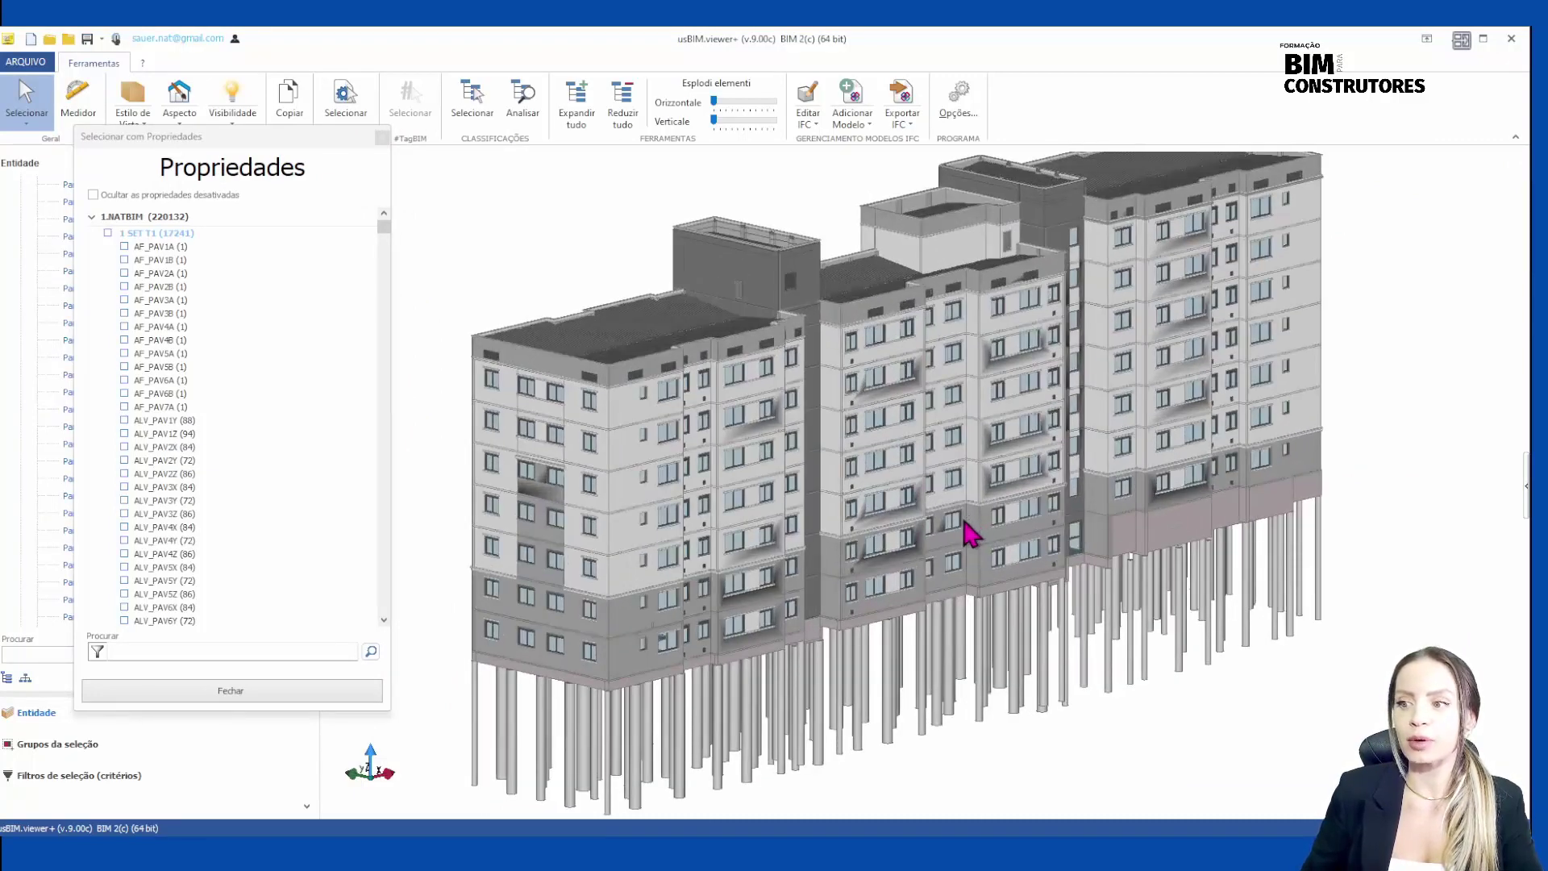
pyautogui.scroll(-2, 967, 524)
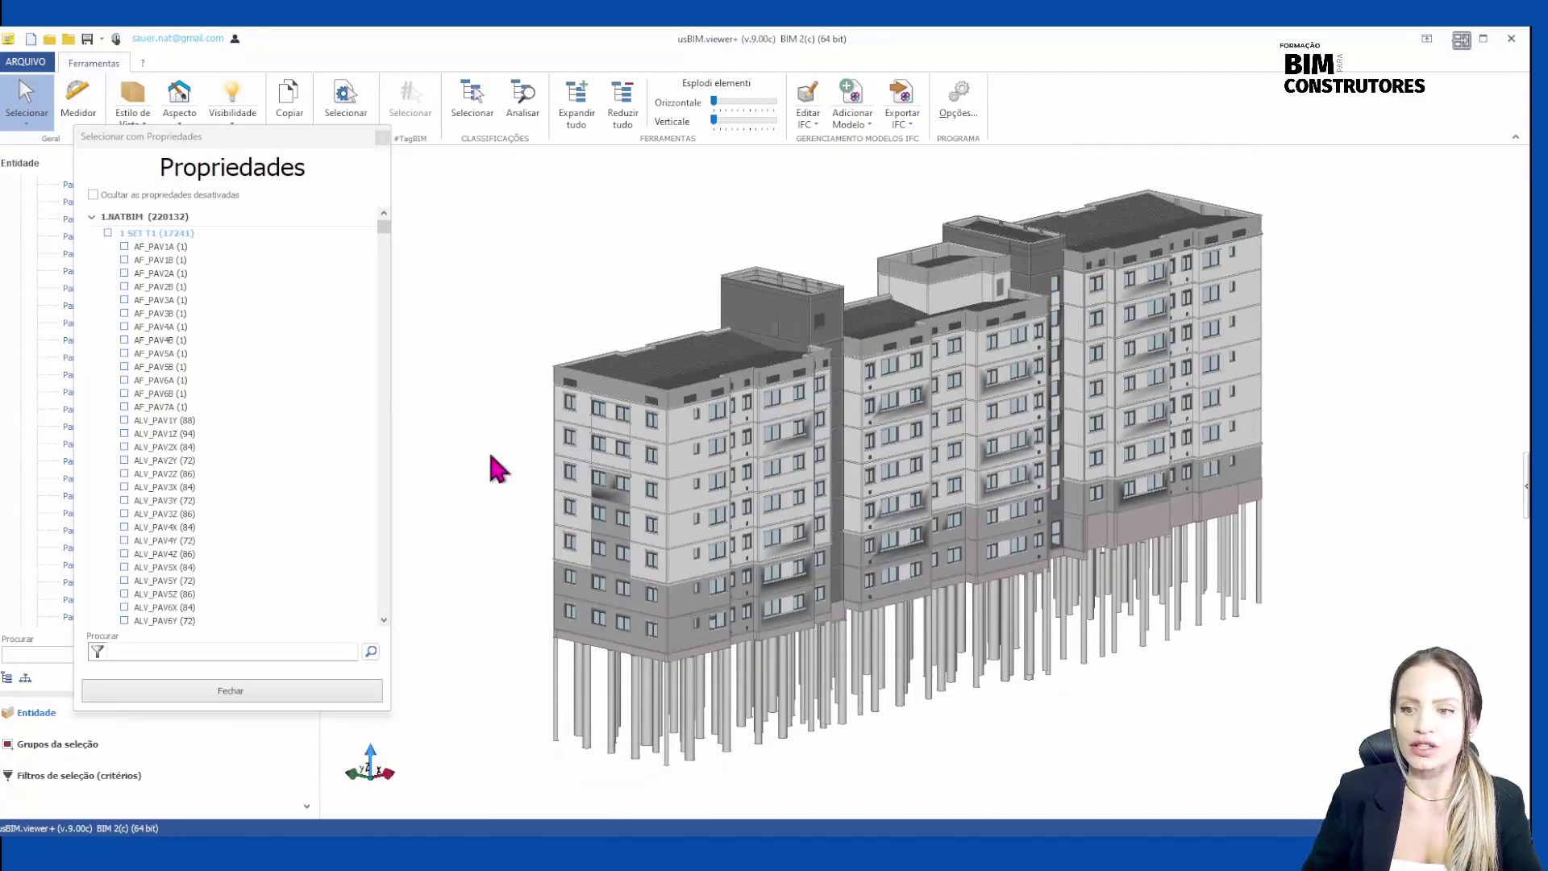
# Select all entities whose 6_Descrição value in 1.NATBIM is Alvenaria Estrutural.
pyautogui.scroll(-15, 173, 512)
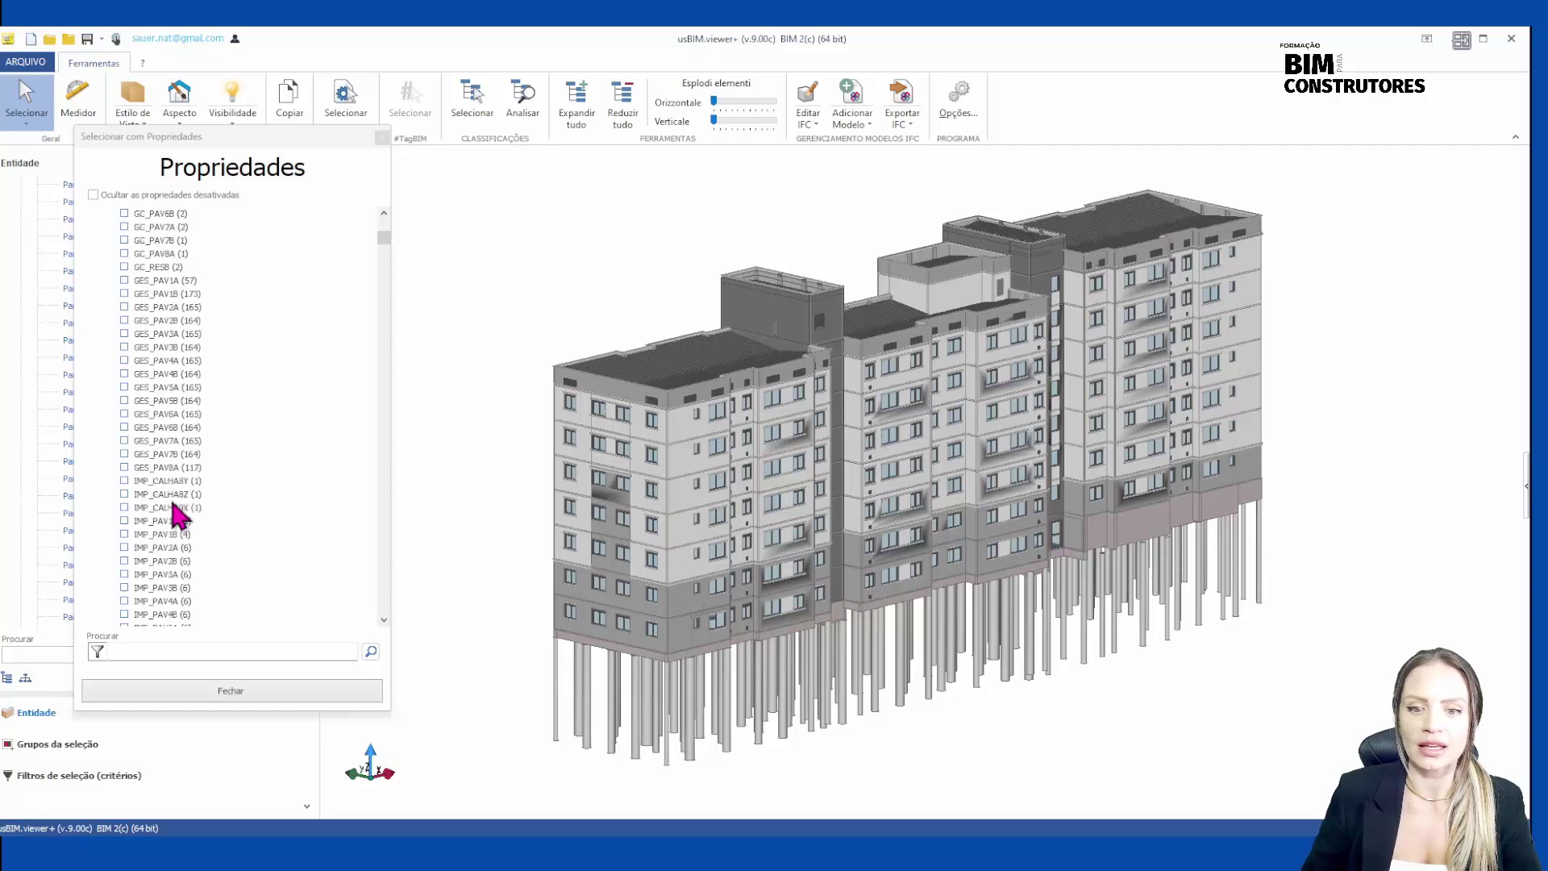
pyautogui.moveTo(386, 242)
pyautogui.mouseDown()
pyautogui.moveTo(397, 289)
pyautogui.moveTo(379, 582)
pyautogui.moveTo(384, 259)
pyautogui.mouseUp()
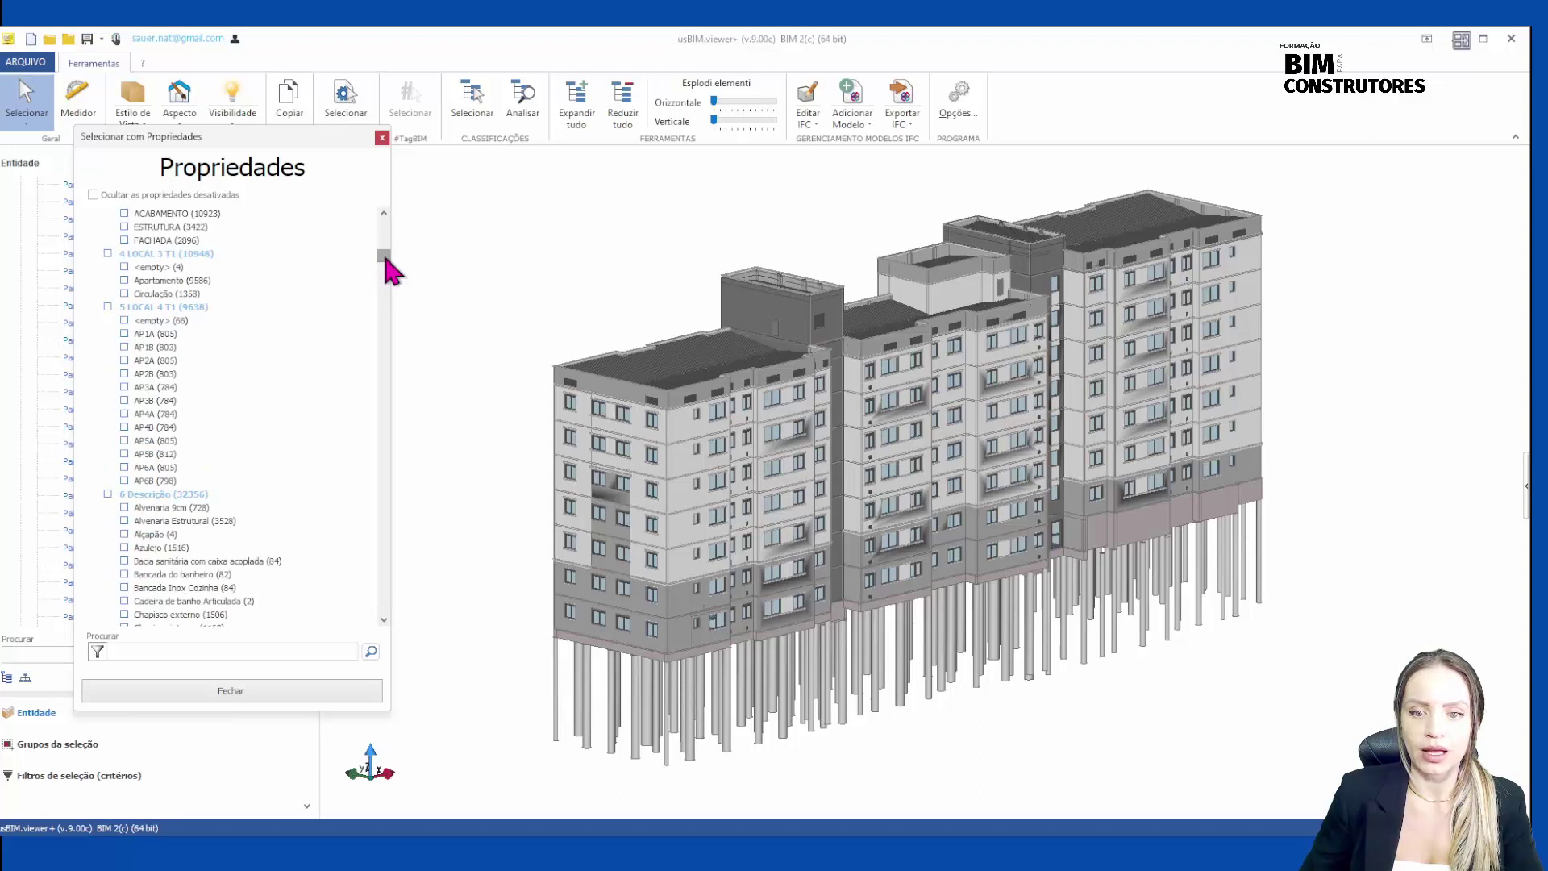
pyautogui.scroll(-2, 138, 564)
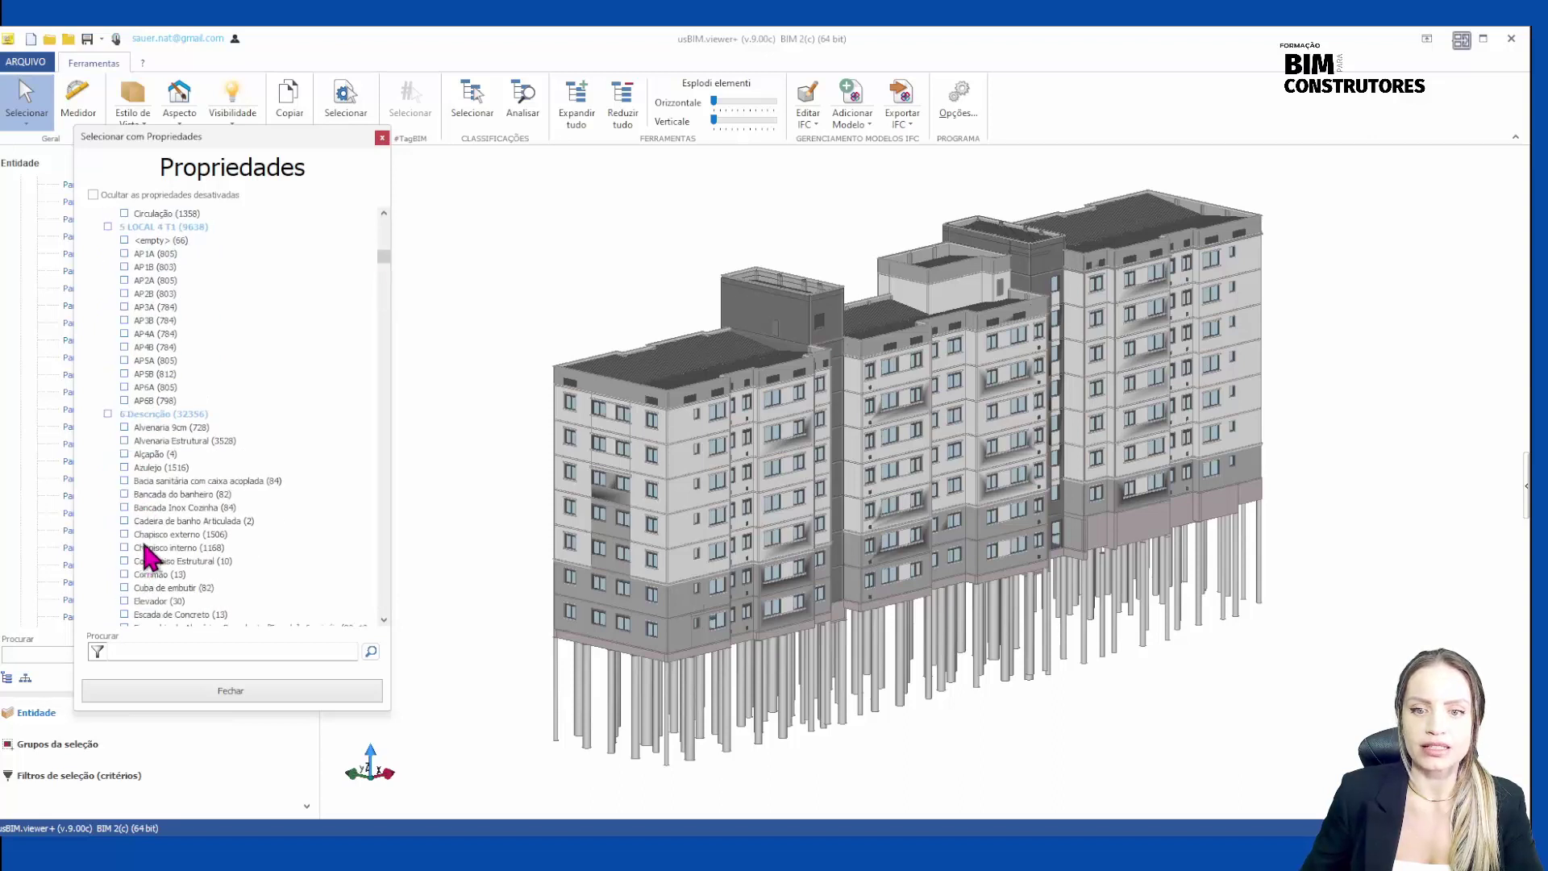
pyautogui.click(125, 441)
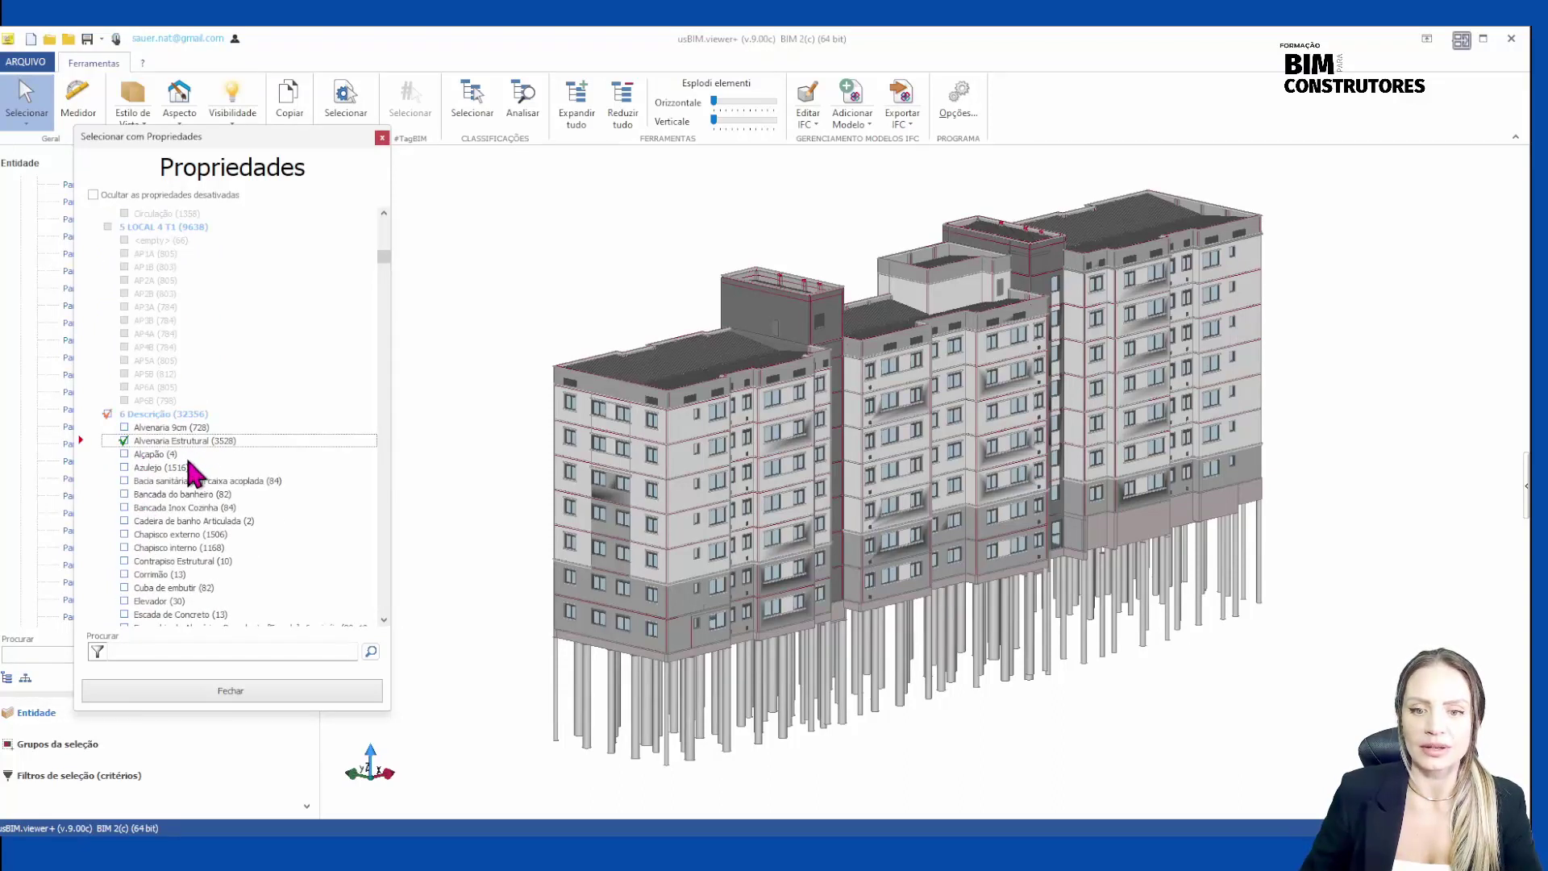
# Examine which 1.NATBIM values are still available for the structural masonry, going back up to the ALV_PAV entries of 1_SET_T1.
pyautogui.scroll(5, 175, 428)
pyautogui.scroll(10, 179, 426)
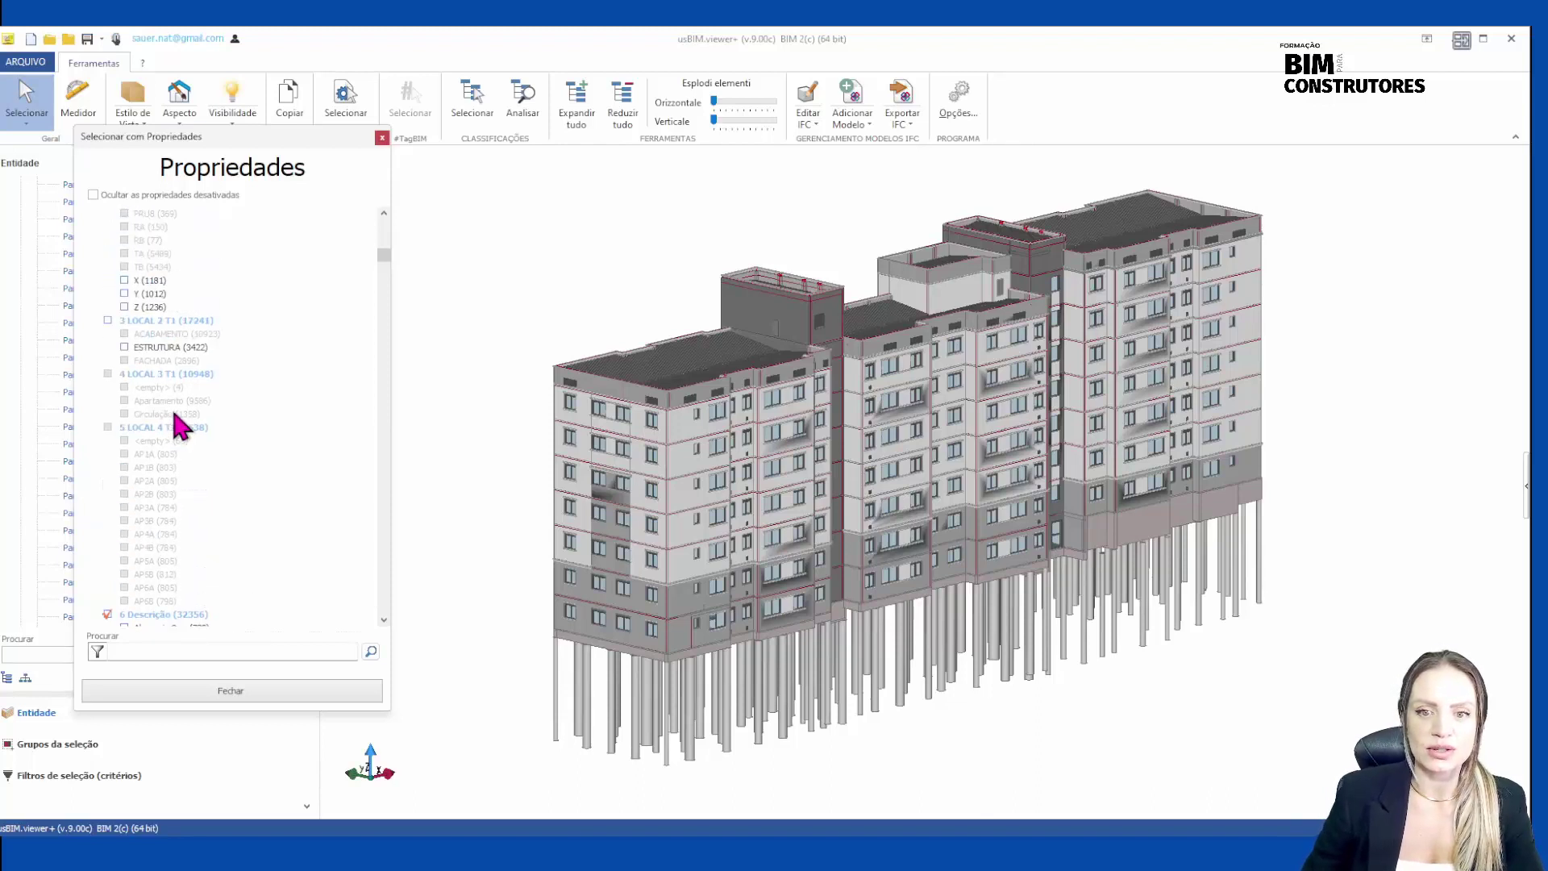
pyautogui.scroll(9, 179, 427)
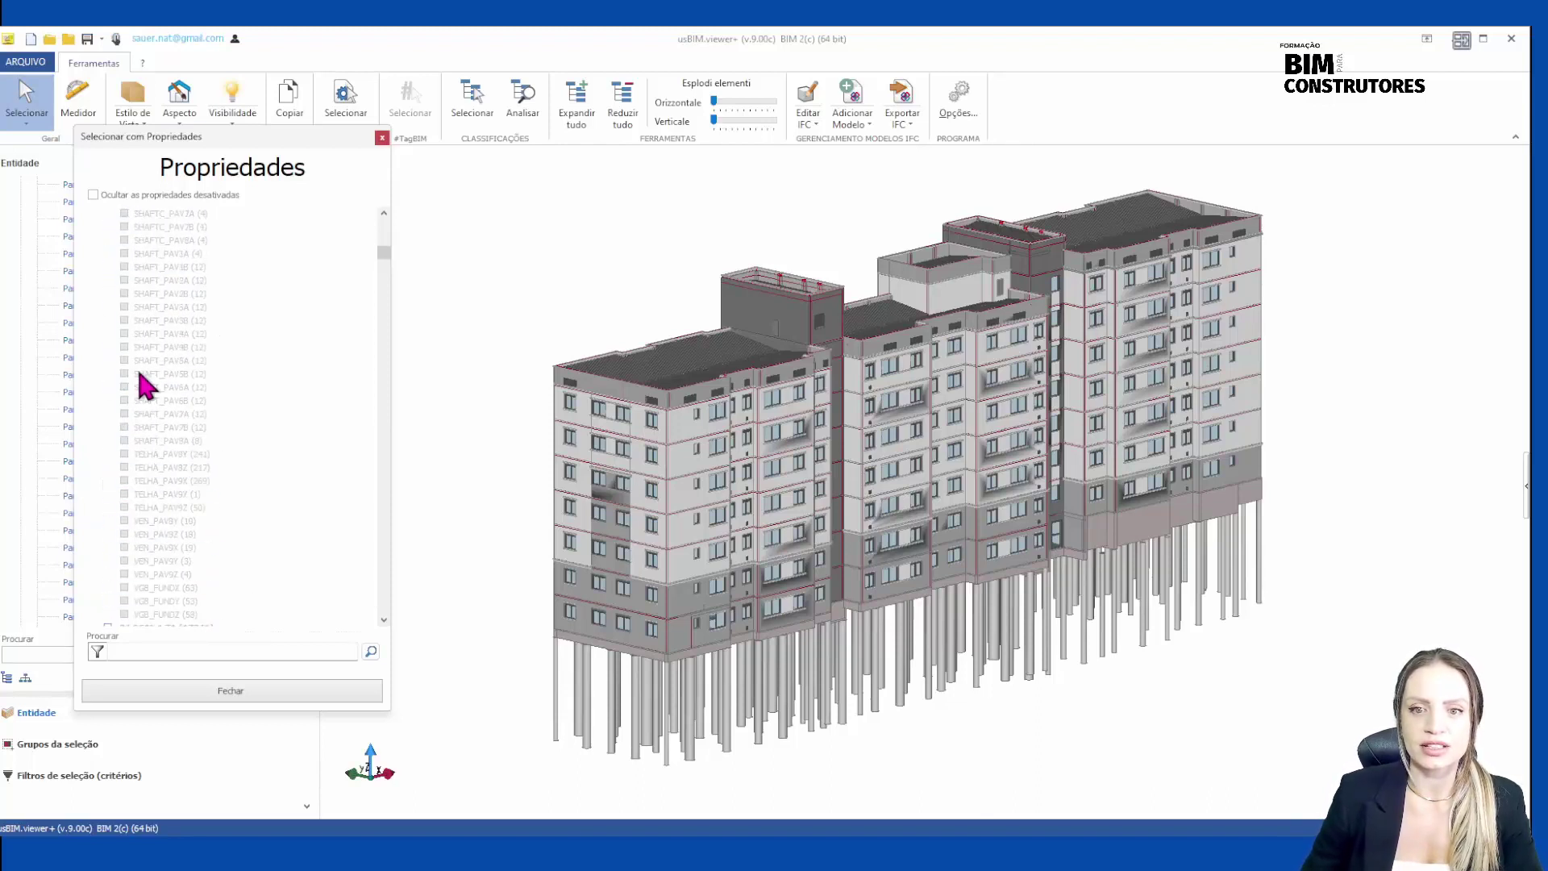
pyautogui.scroll(4, 171, 384)
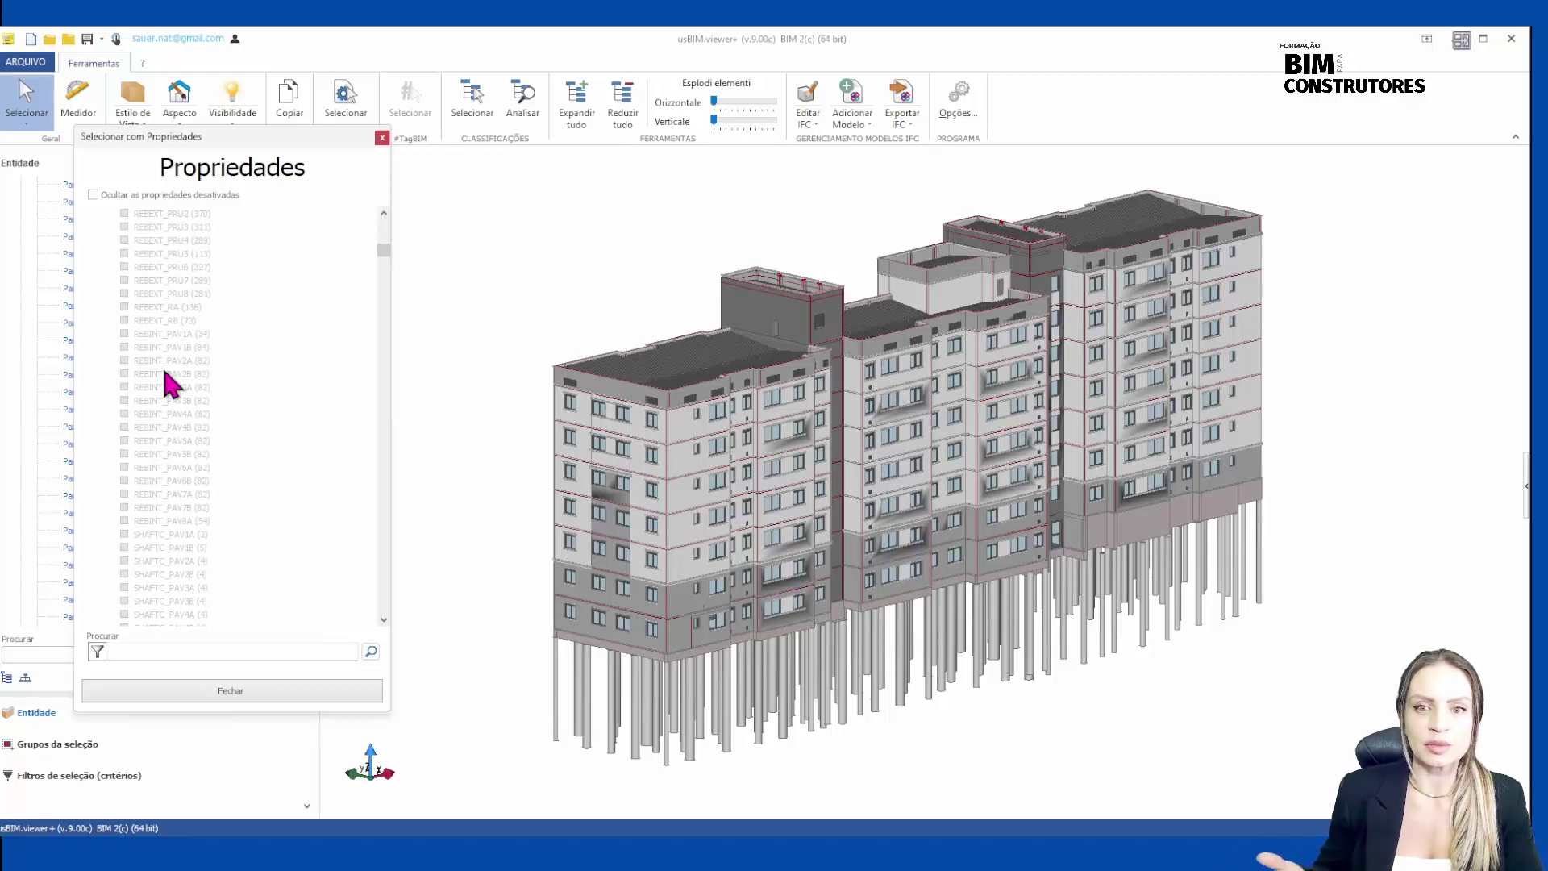
pyautogui.scroll(6, 171, 385)
pyautogui.scroll(20, 171, 385)
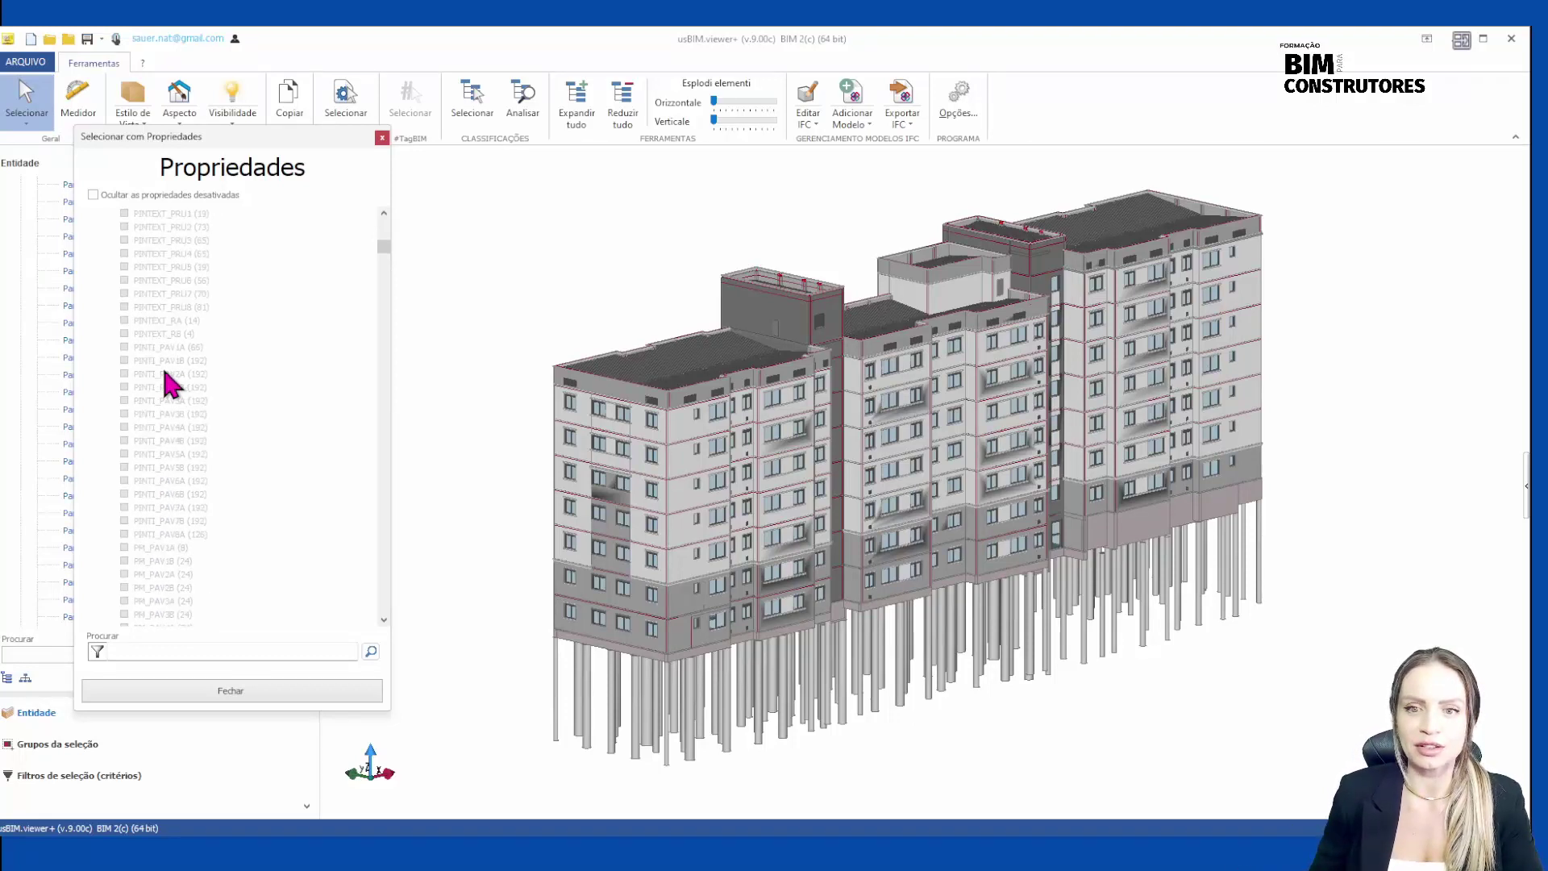
pyautogui.scroll(15, 165, 372)
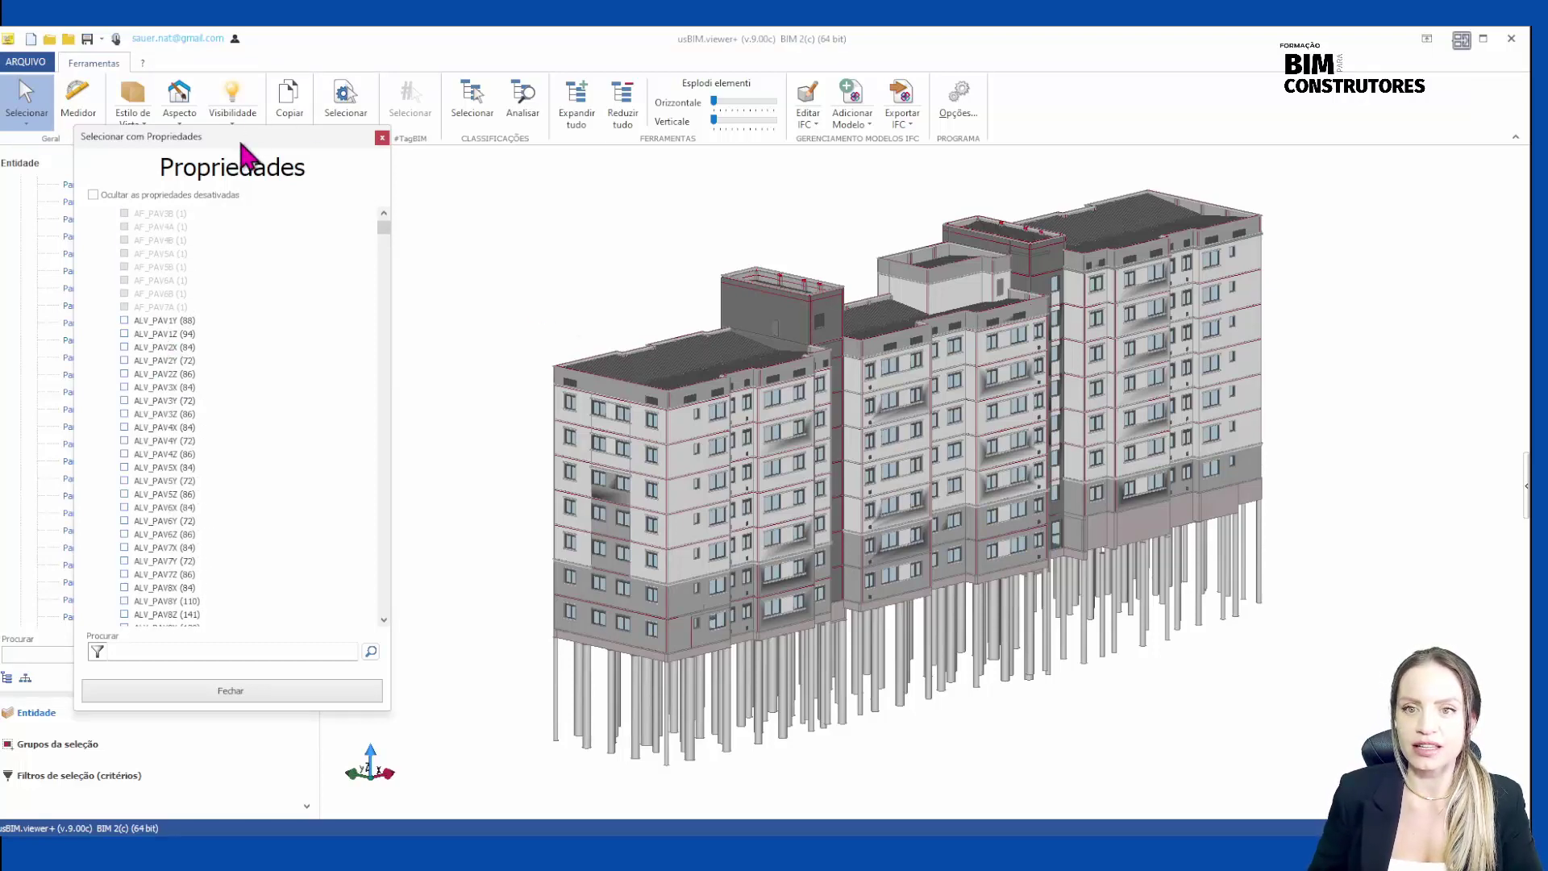
# Move the property selection dialog clear of the entity tree and show only the selected structural masonry walls.
pyautogui.moveTo(246, 142); pyautogui.dragTo(1313, 165)
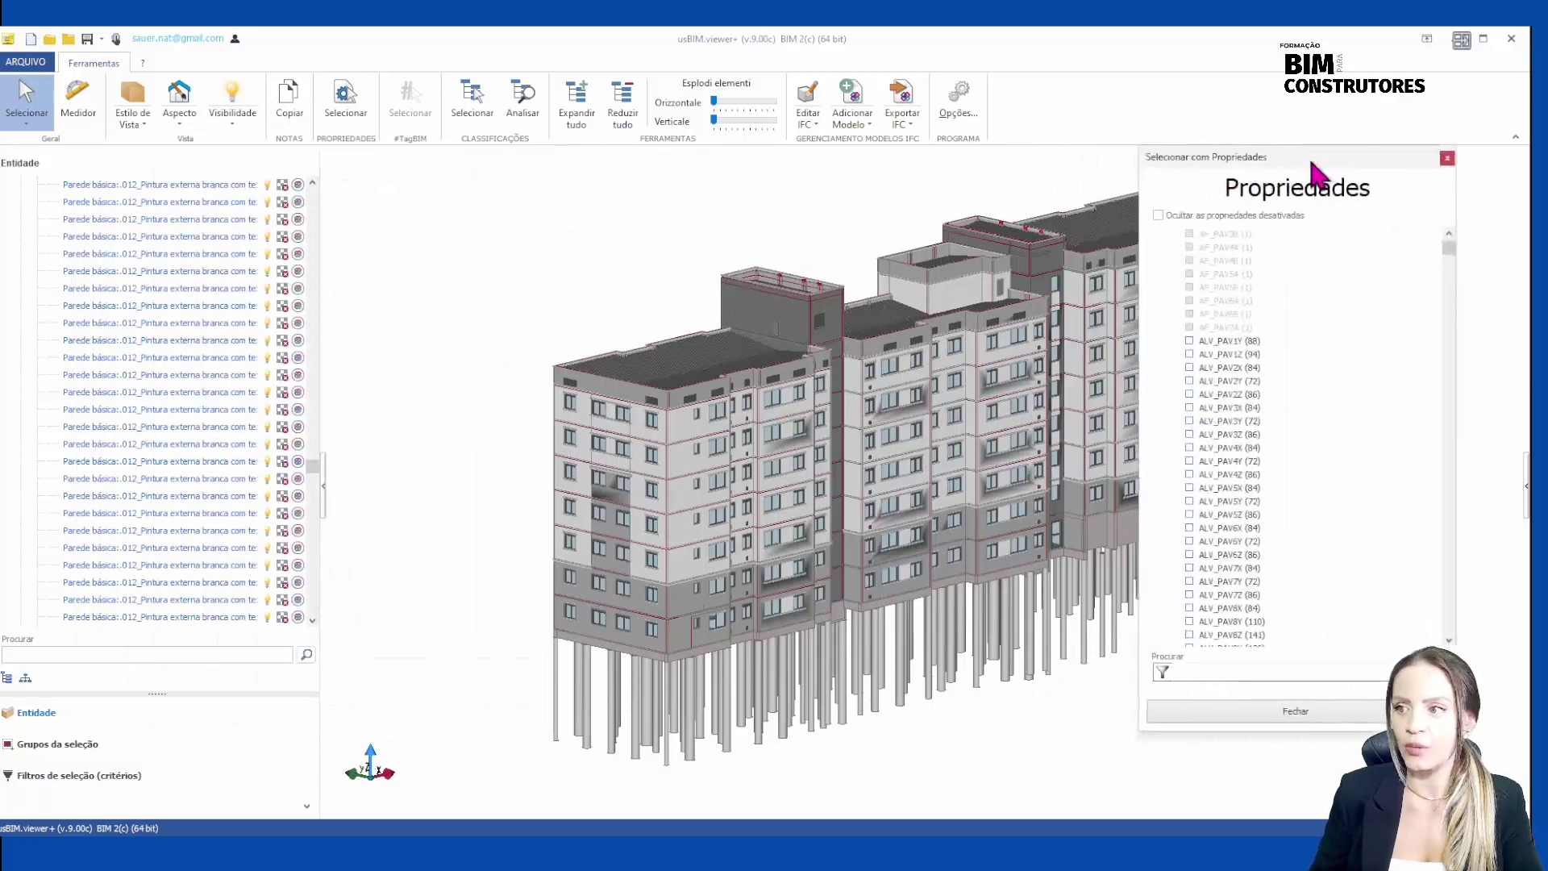
pyautogui.click(244, 127)
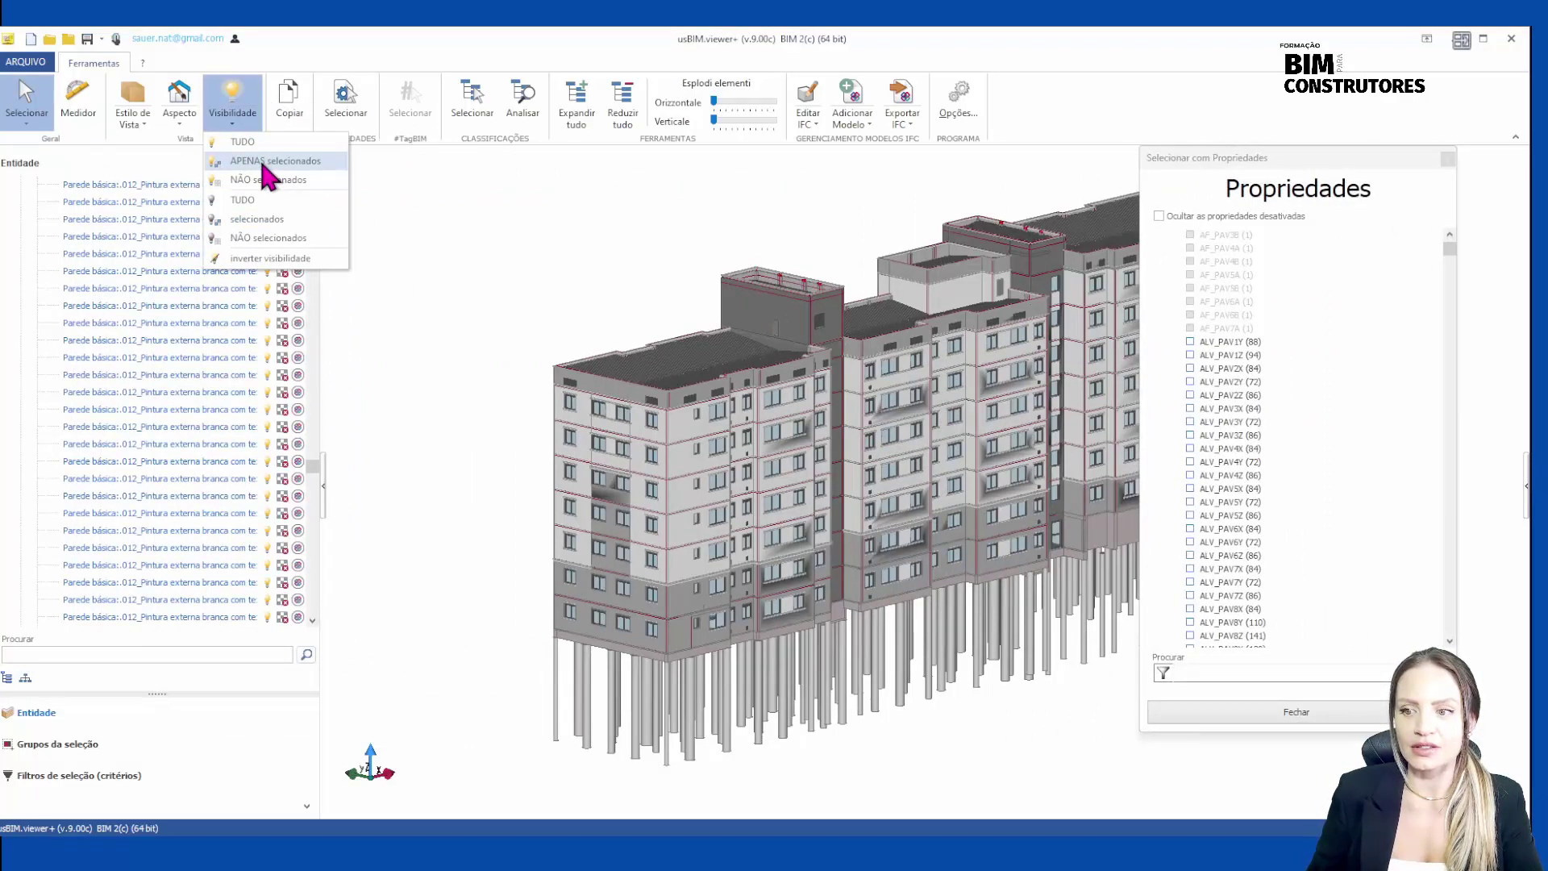
pyautogui.click(258, 158)
pyautogui.scroll(-4, 1082, 534)
pyautogui.moveTo(952, 562); pyautogui.dragTo(758, 535, button='middle')
pyautogui.scroll(2, 837, 520)
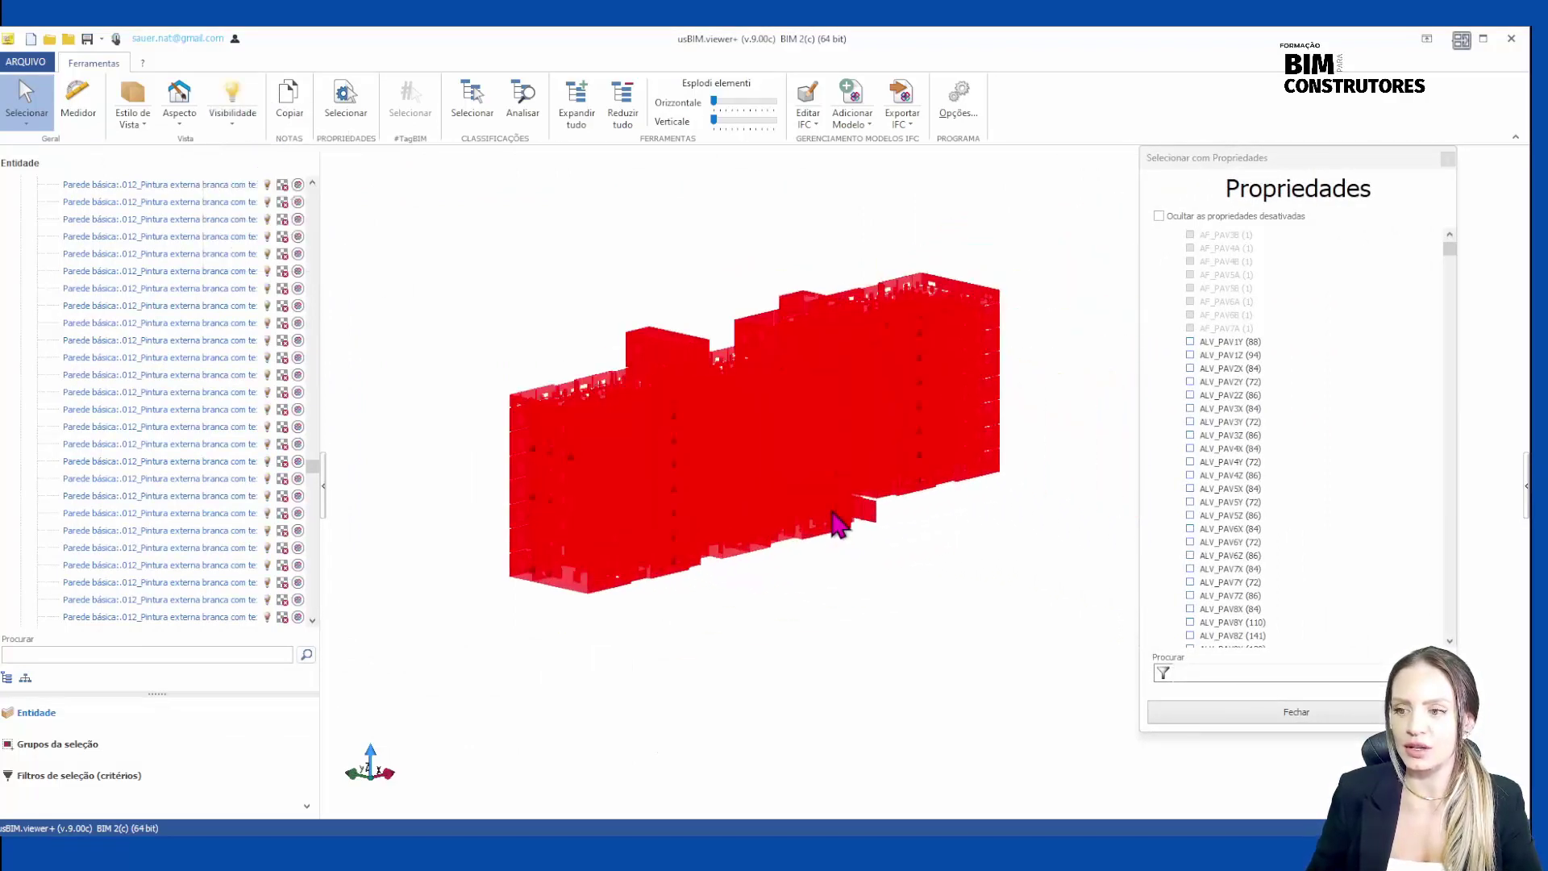
# Narrow the selection to the 1_SET_T1 values ALV_PAV1Y, 1Z, 2X, 2Y, 2Z and 3X, and show only those walls.
pyautogui.click(1190, 355)
pyautogui.click(1190, 369)
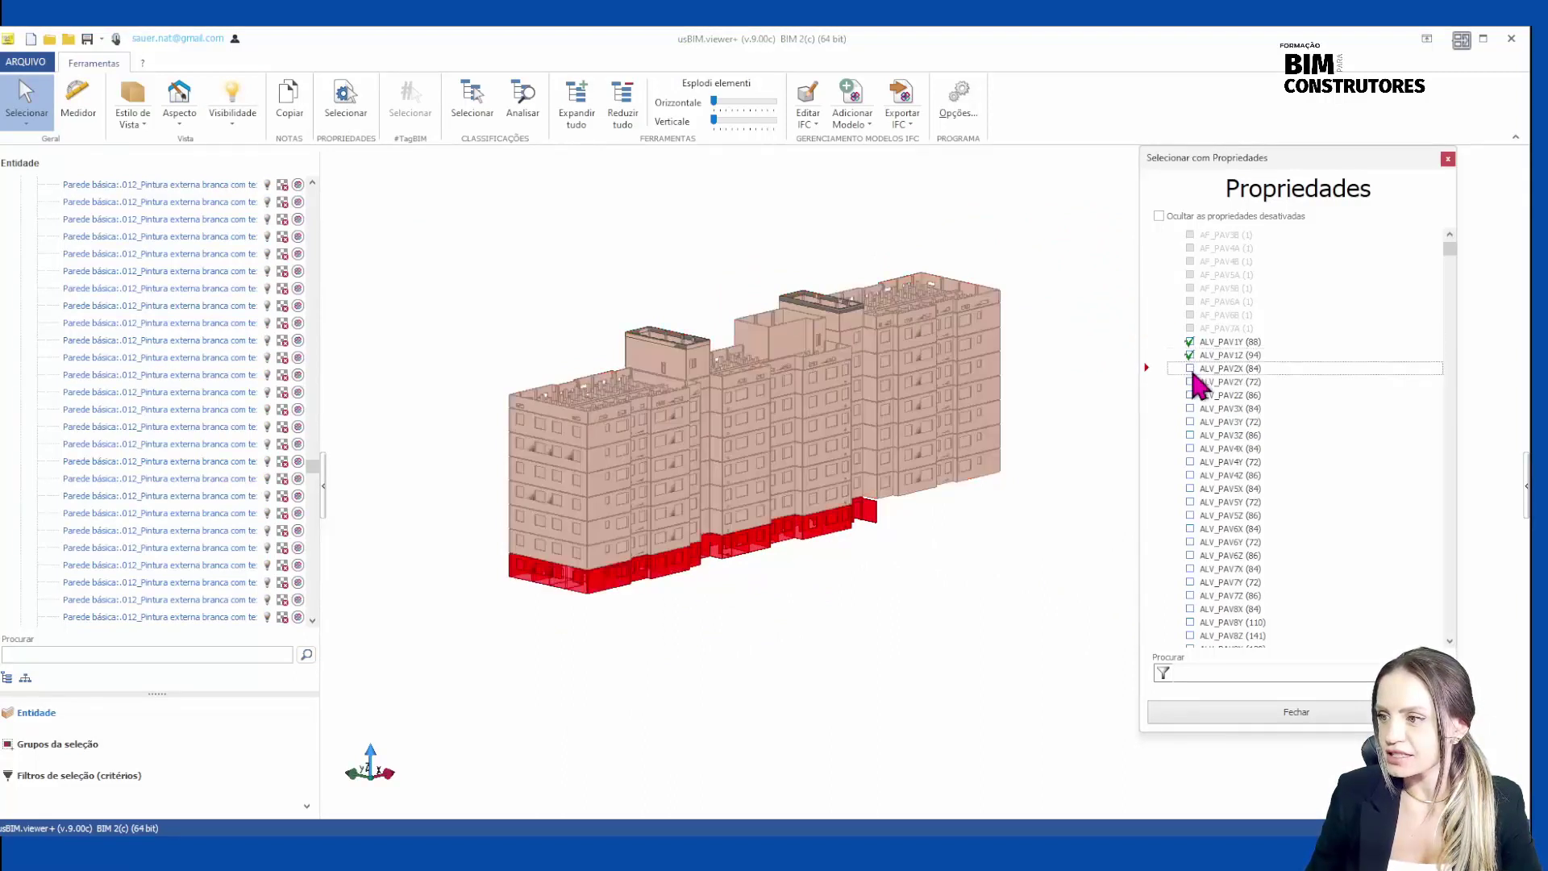
pyautogui.click(1190, 381)
pyautogui.click(1190, 395)
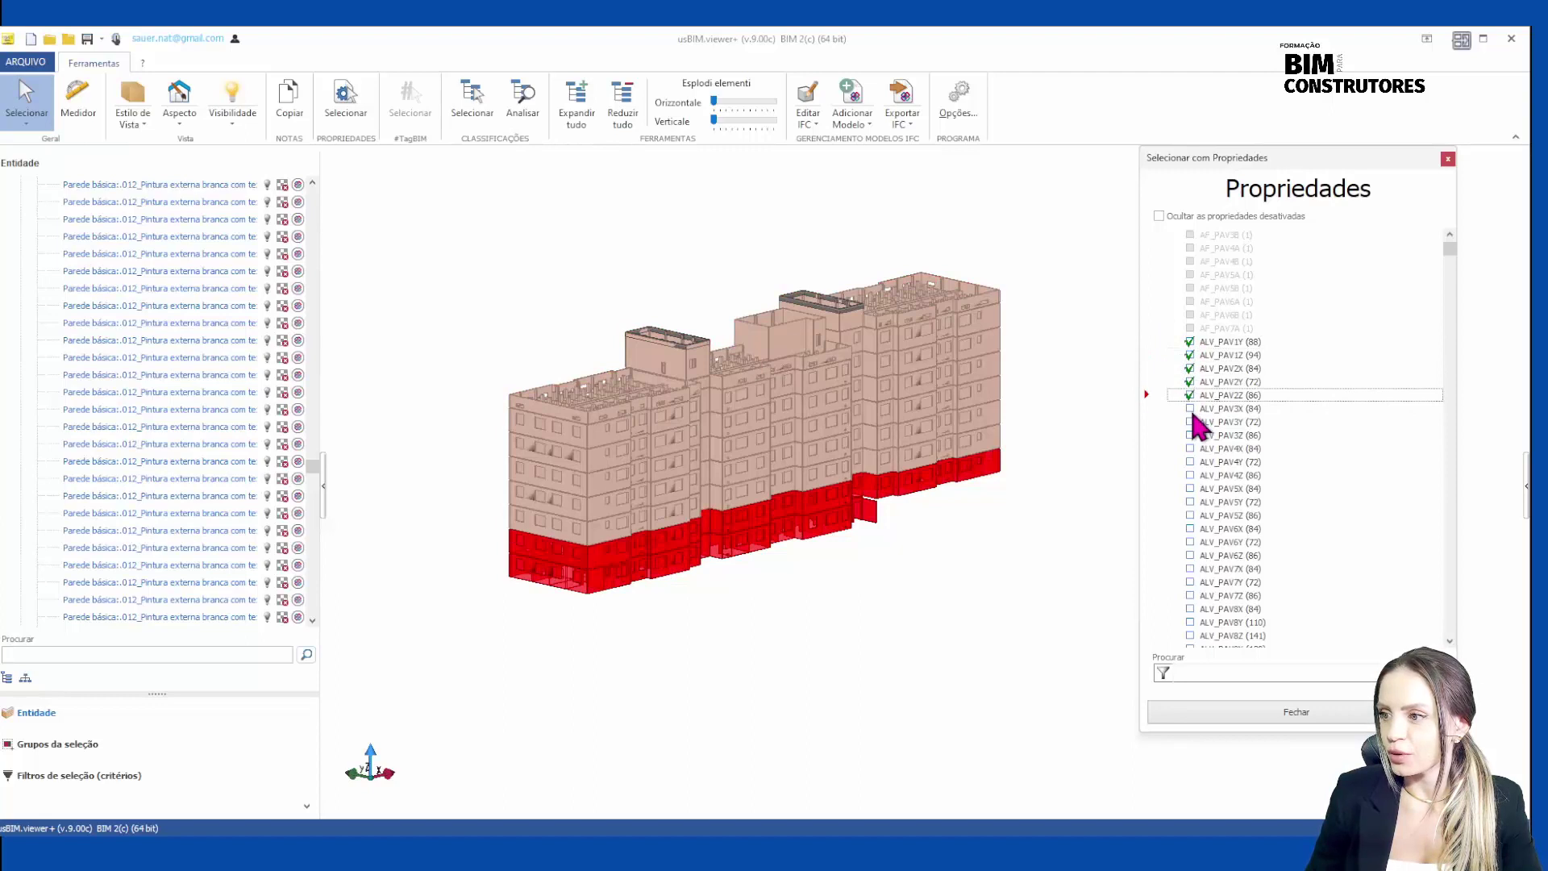
pyautogui.click(1190, 409)
pyautogui.click(249, 129)
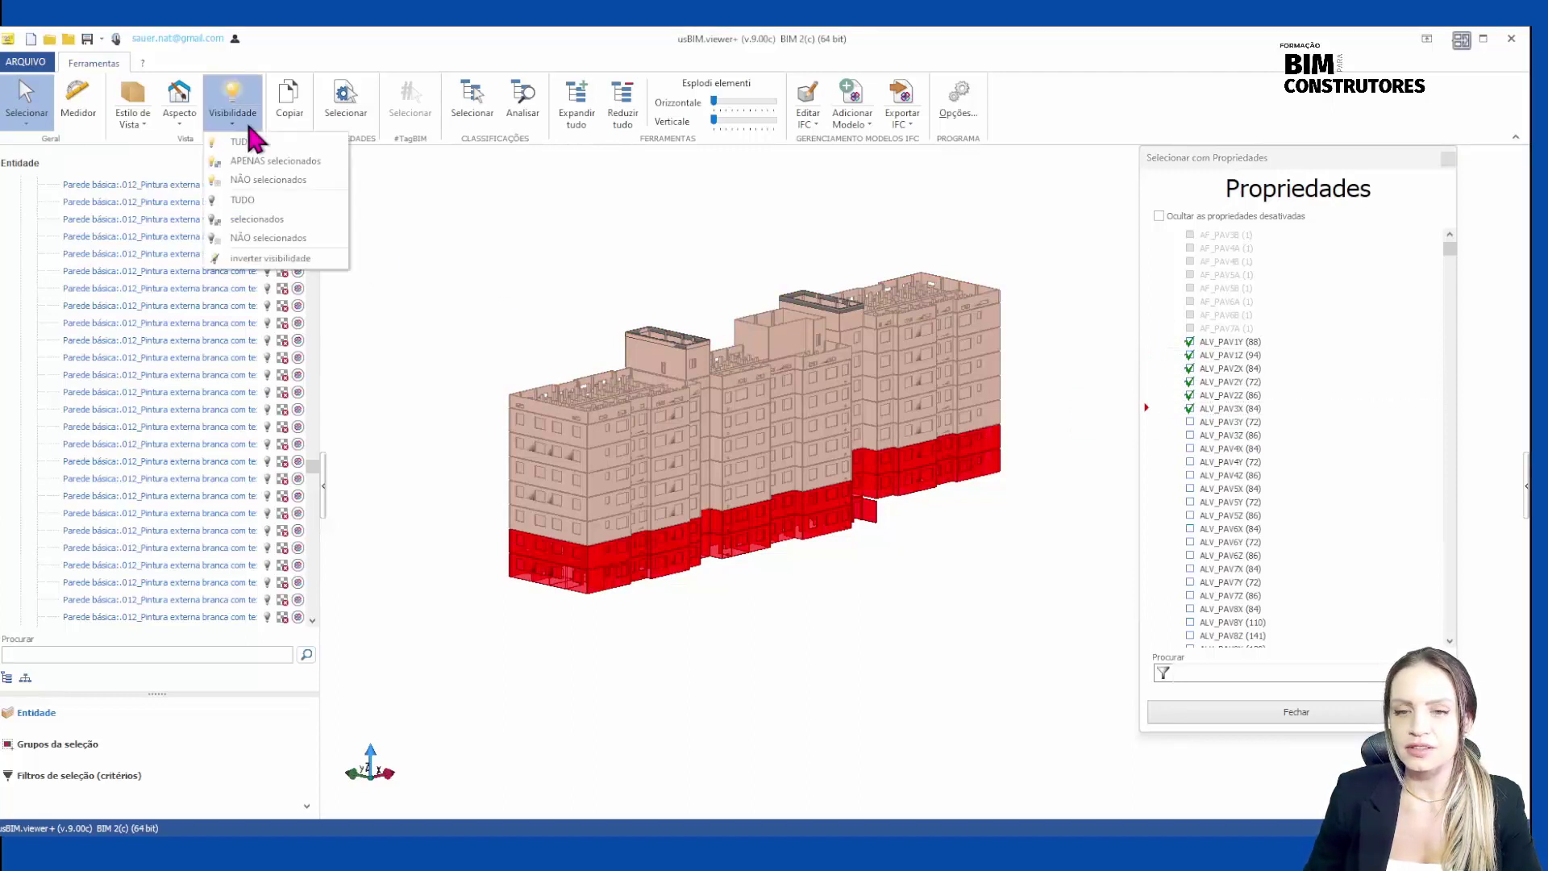
pyautogui.click(253, 161)
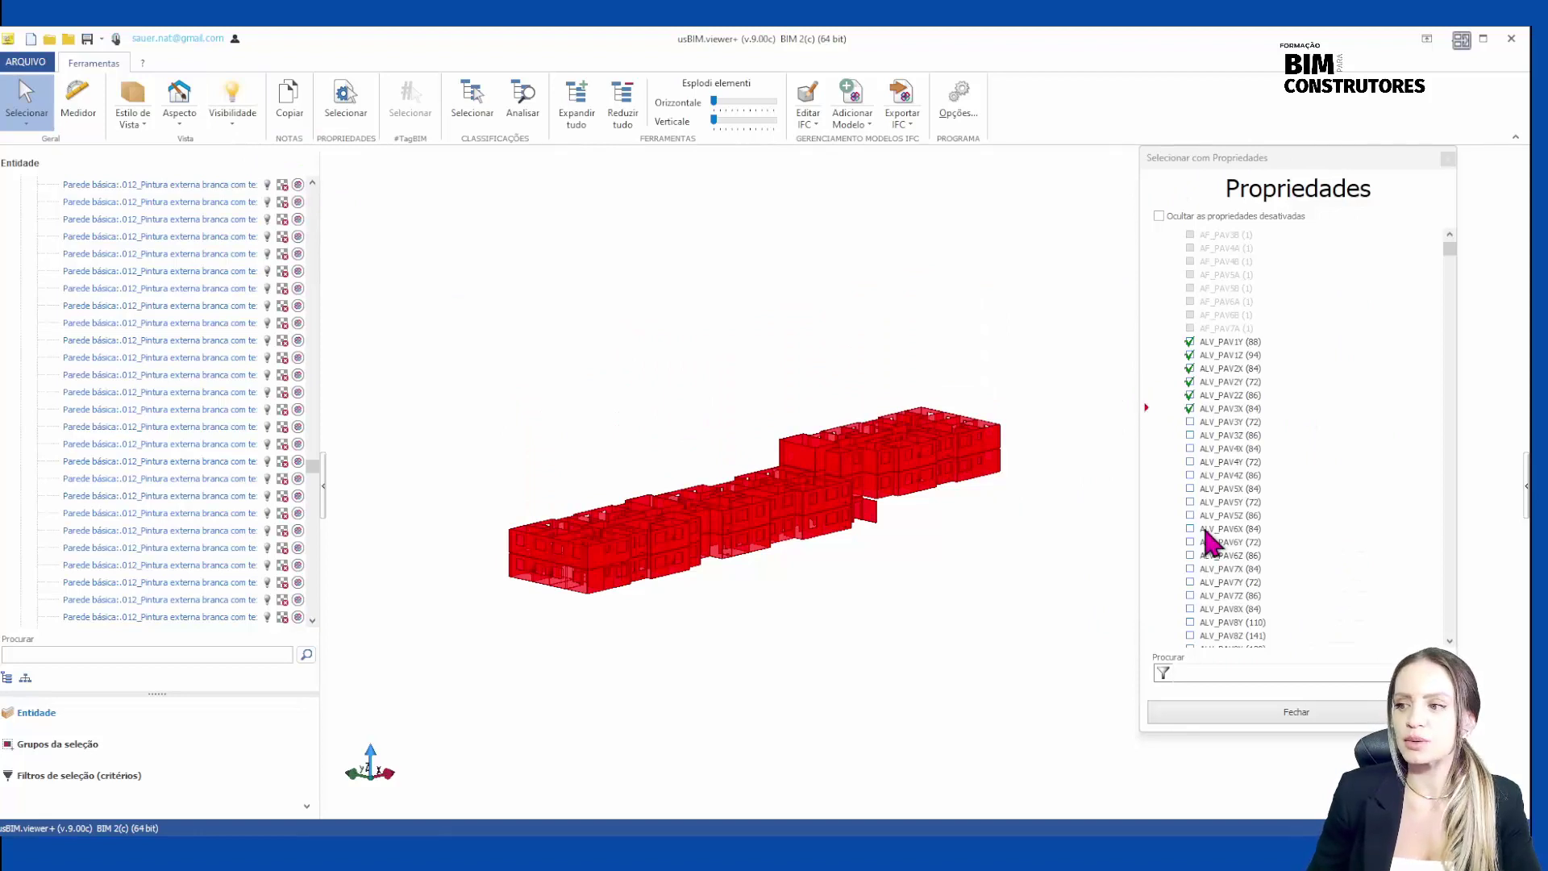
# Restore the element property display and close the property selection dialog, keeping the filtered masonry walls selected.
pyautogui.scroll(1, 1204, 531)
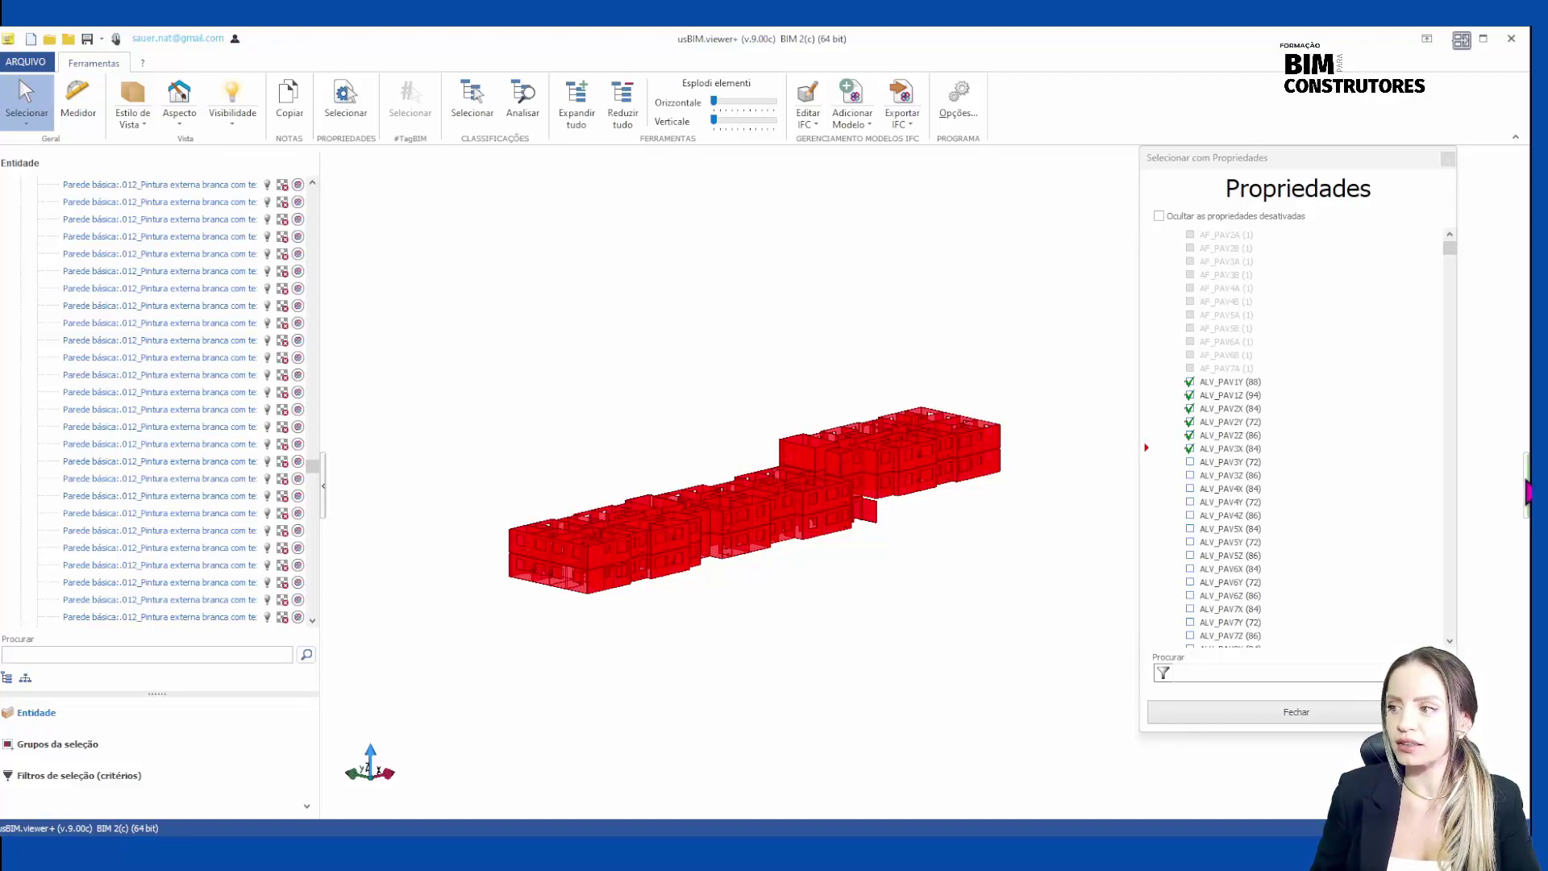
pyautogui.moveTo(1526, 490)
pyautogui.moveTo(1261, 161); pyautogui.dragTo(1205, 164)
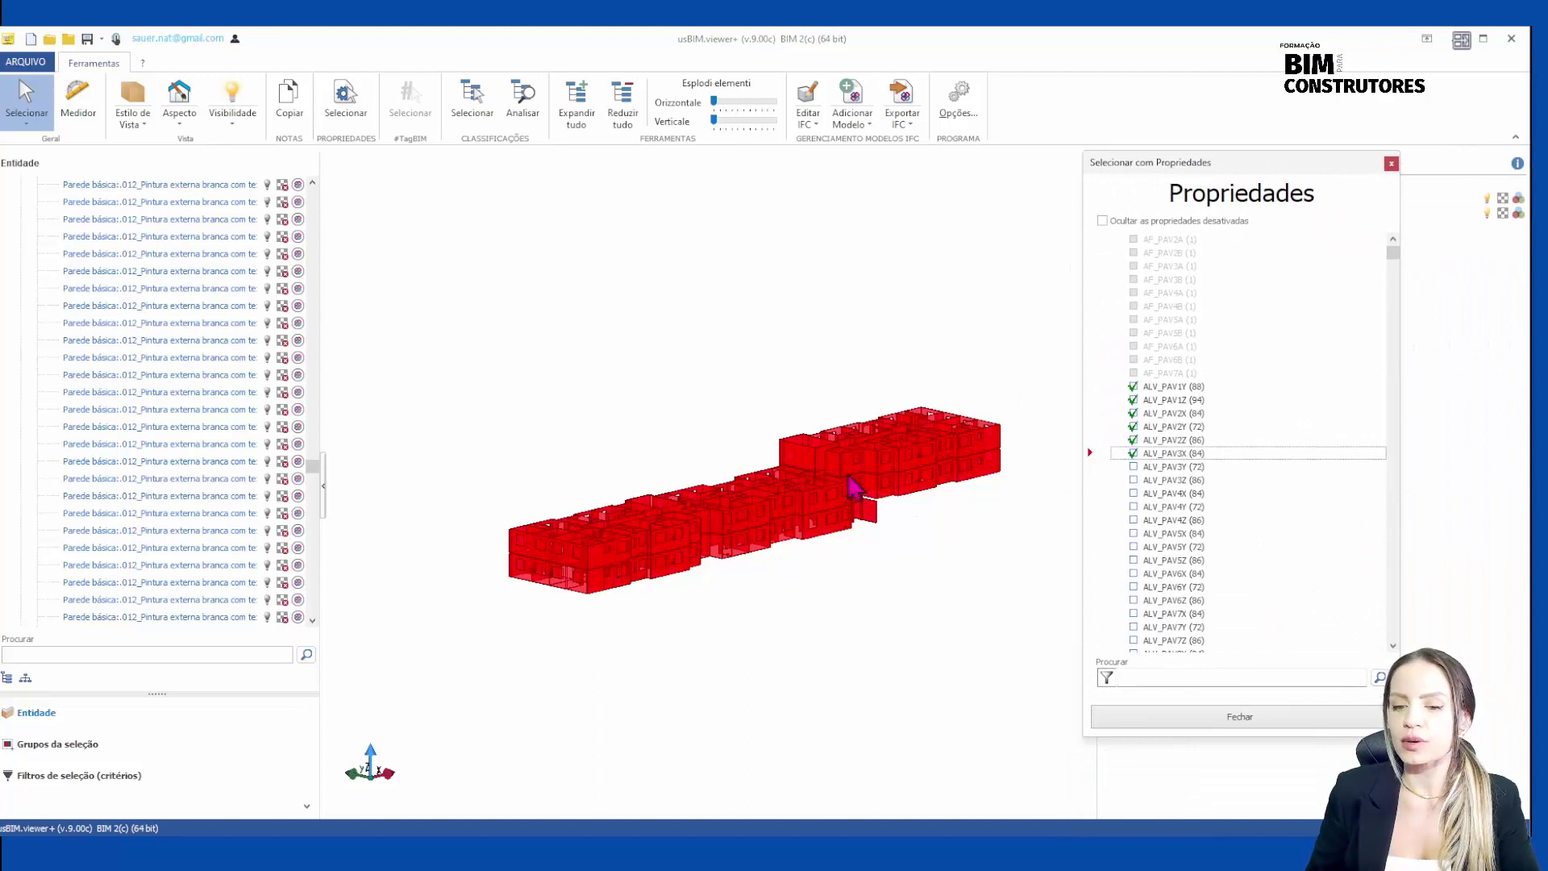
pyautogui.scroll(3, 1131, 491)
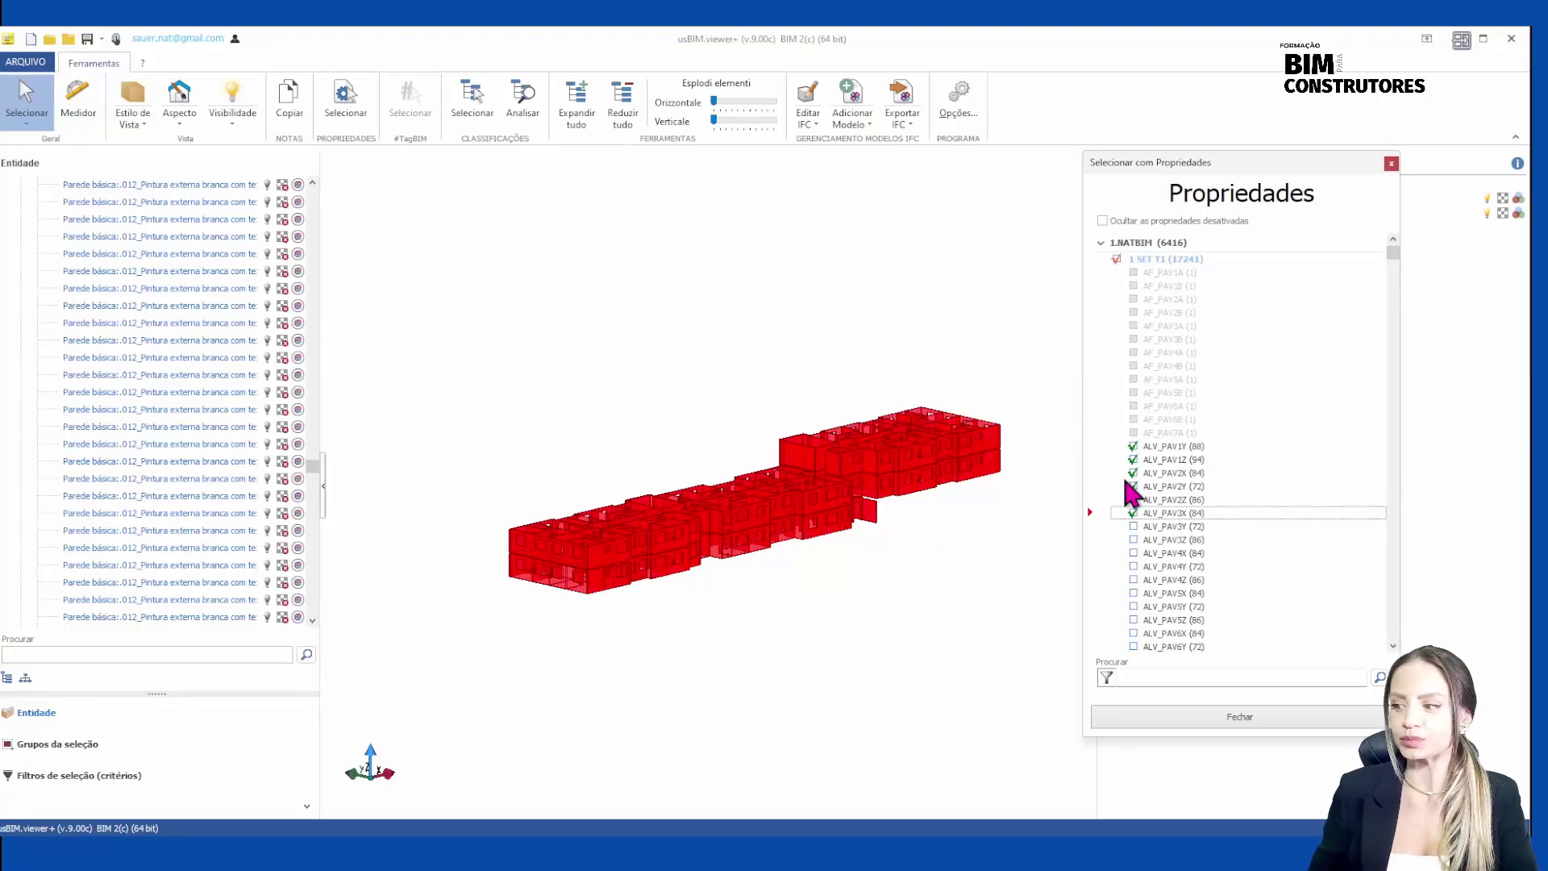
pyautogui.click(1391, 164)
pyautogui.scroll(2, 837, 512)
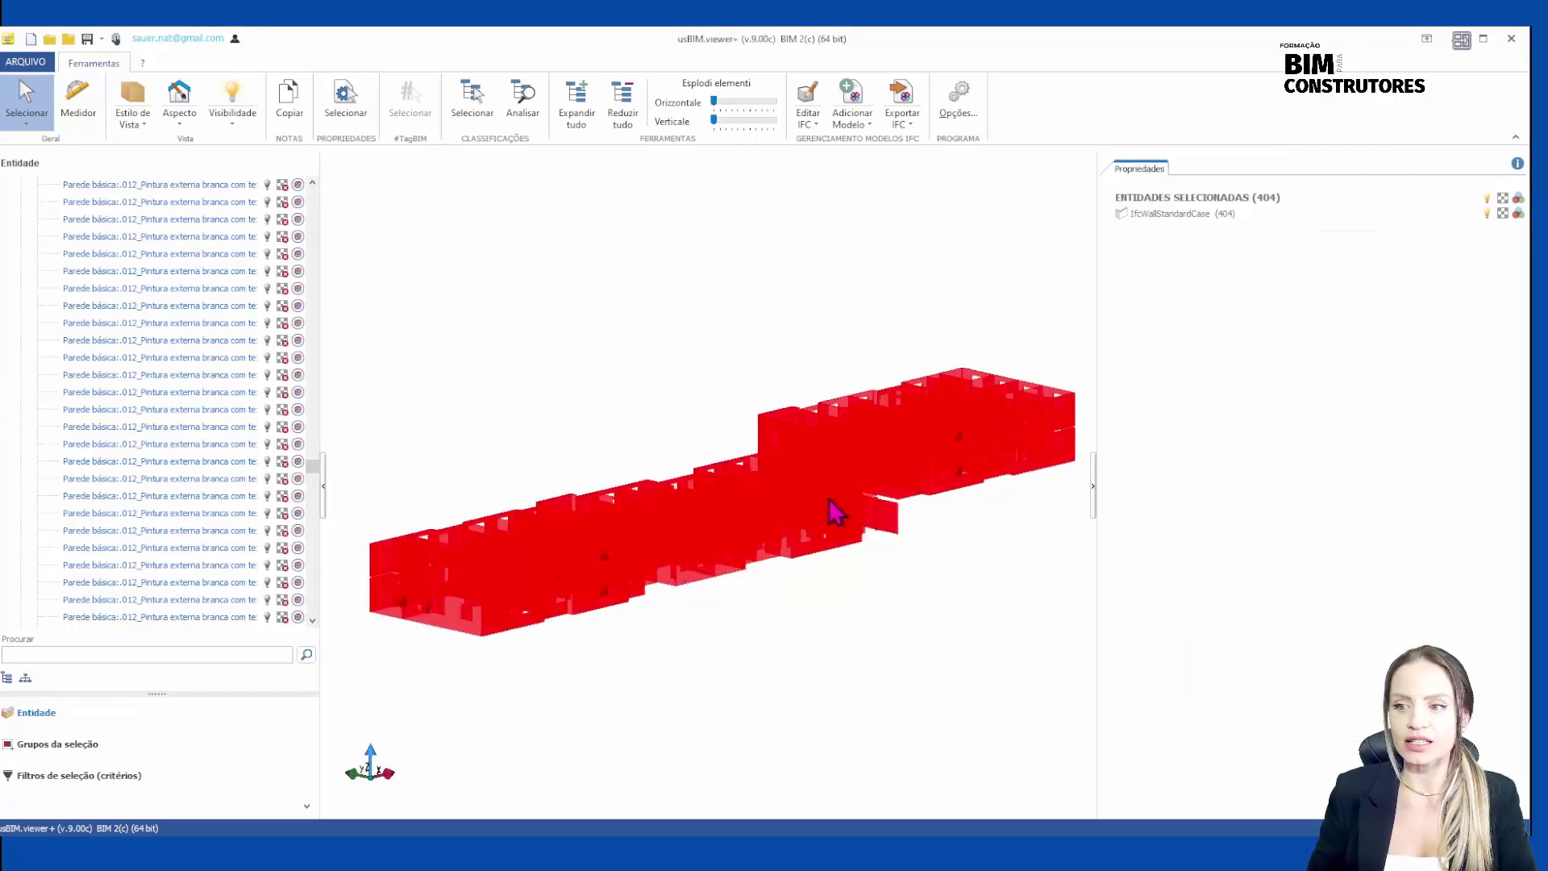
pyautogui.scroll(-2, 837, 512)
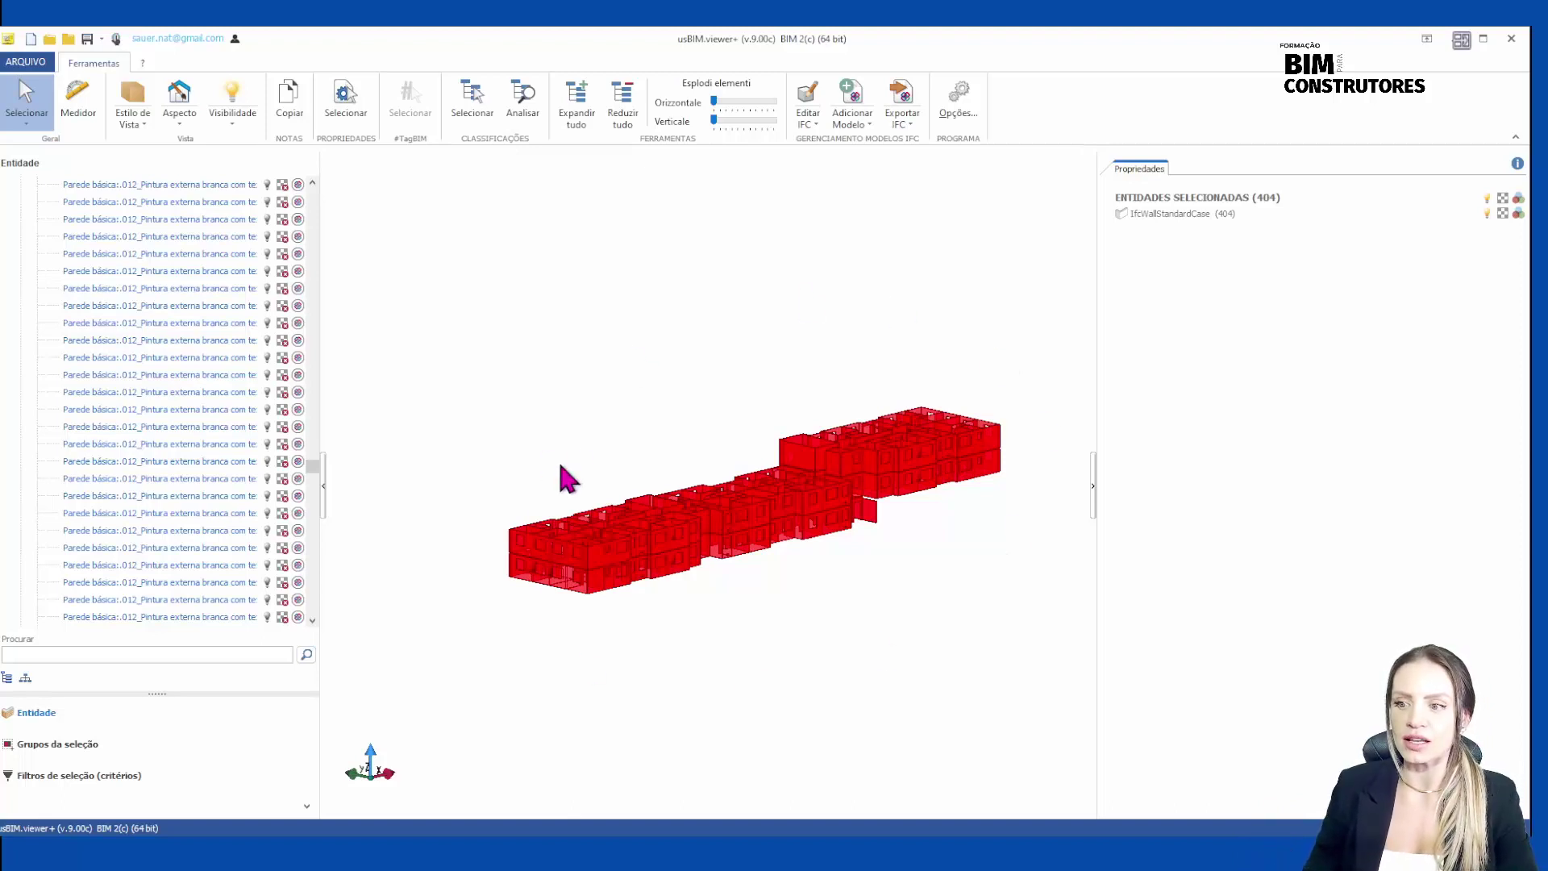
# Create a selection group named "Grupo da Alvenaria" from the selected masonry walls.
pyautogui.rightClick(603, 586)
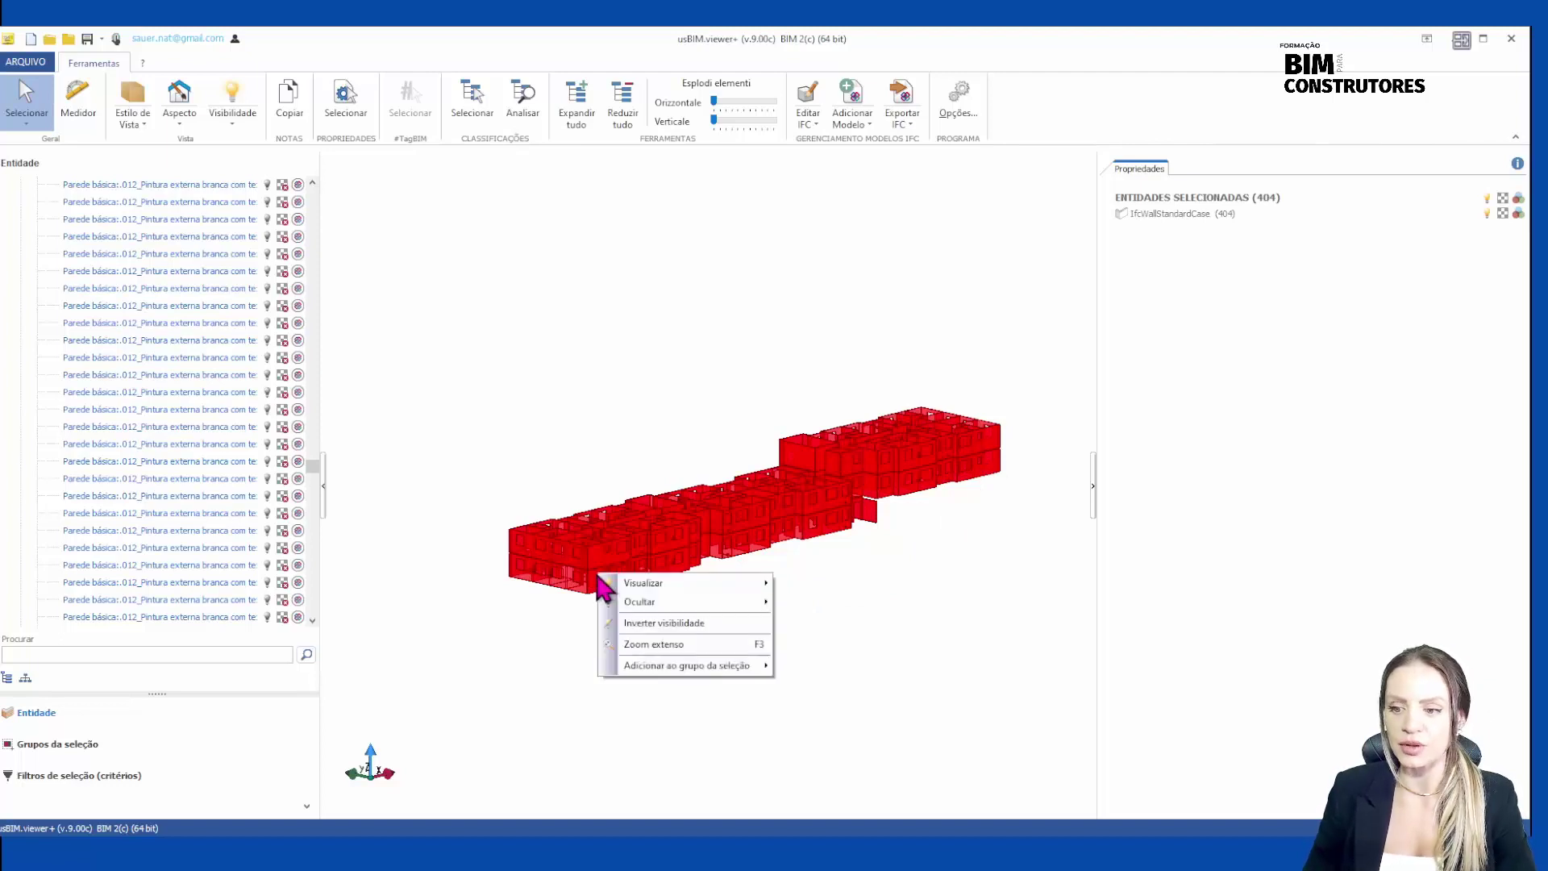
pyautogui.moveTo(668, 665)
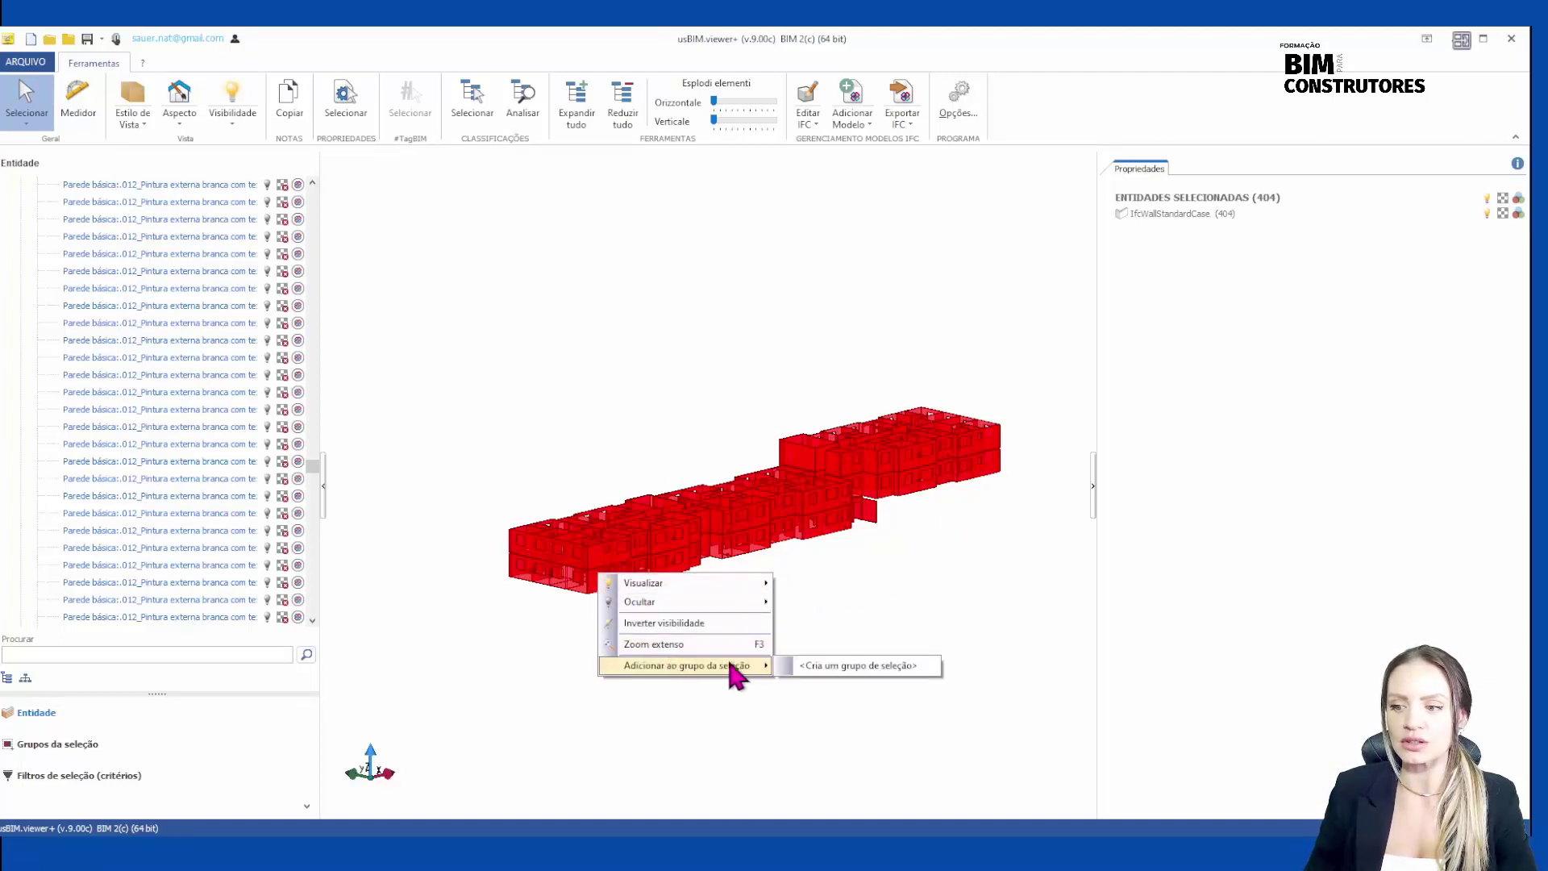
pyautogui.click(819, 666)
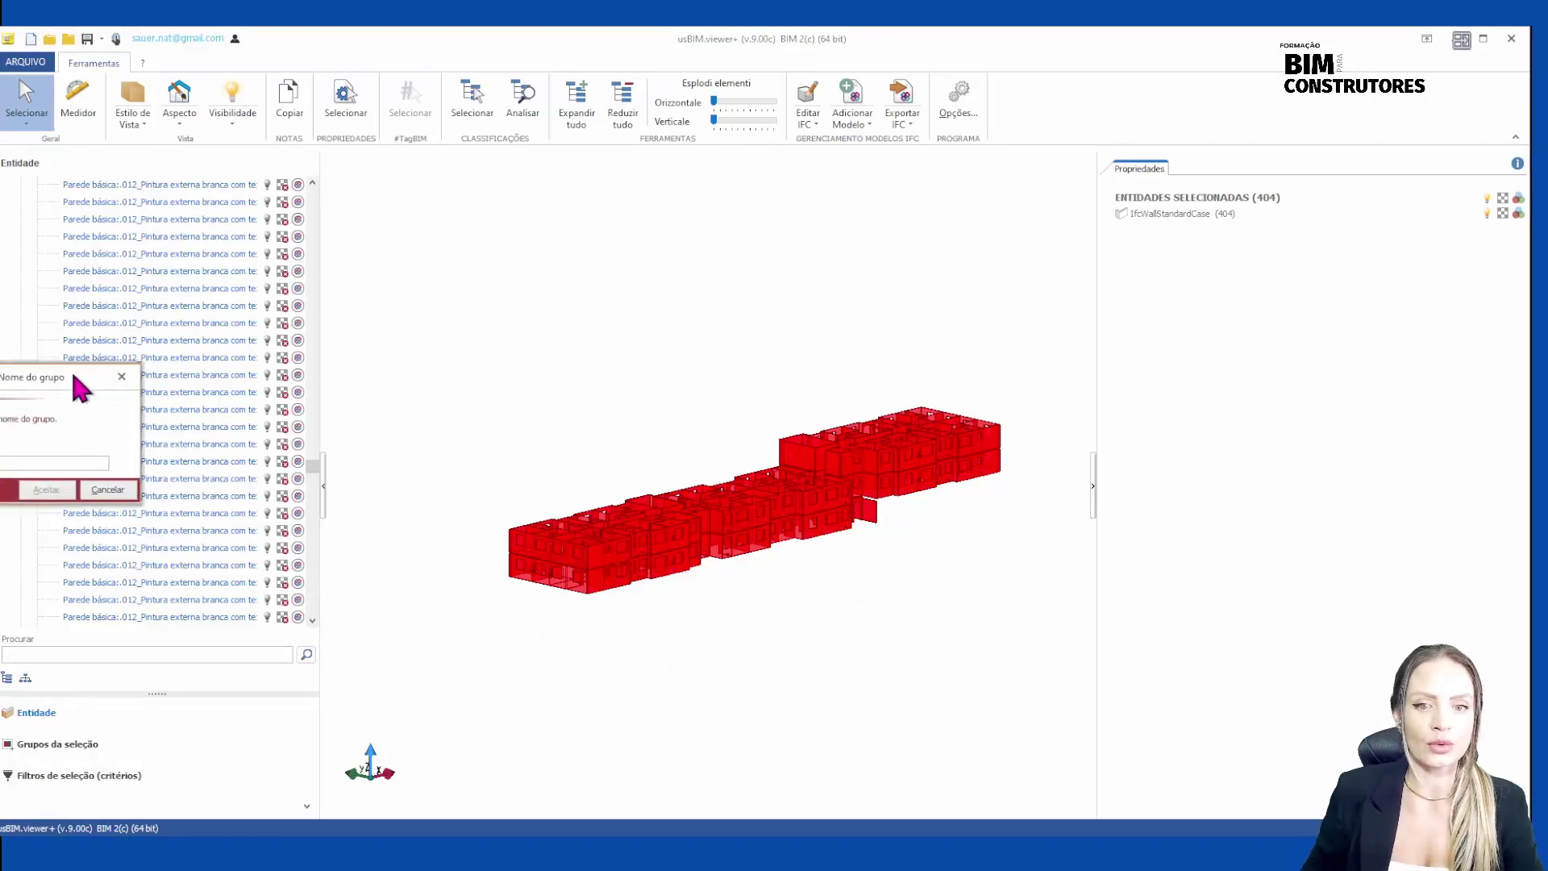
pyautogui.moveTo(61, 372); pyautogui.dragTo(570, 297)
pyautogui.write('Alvenaria')
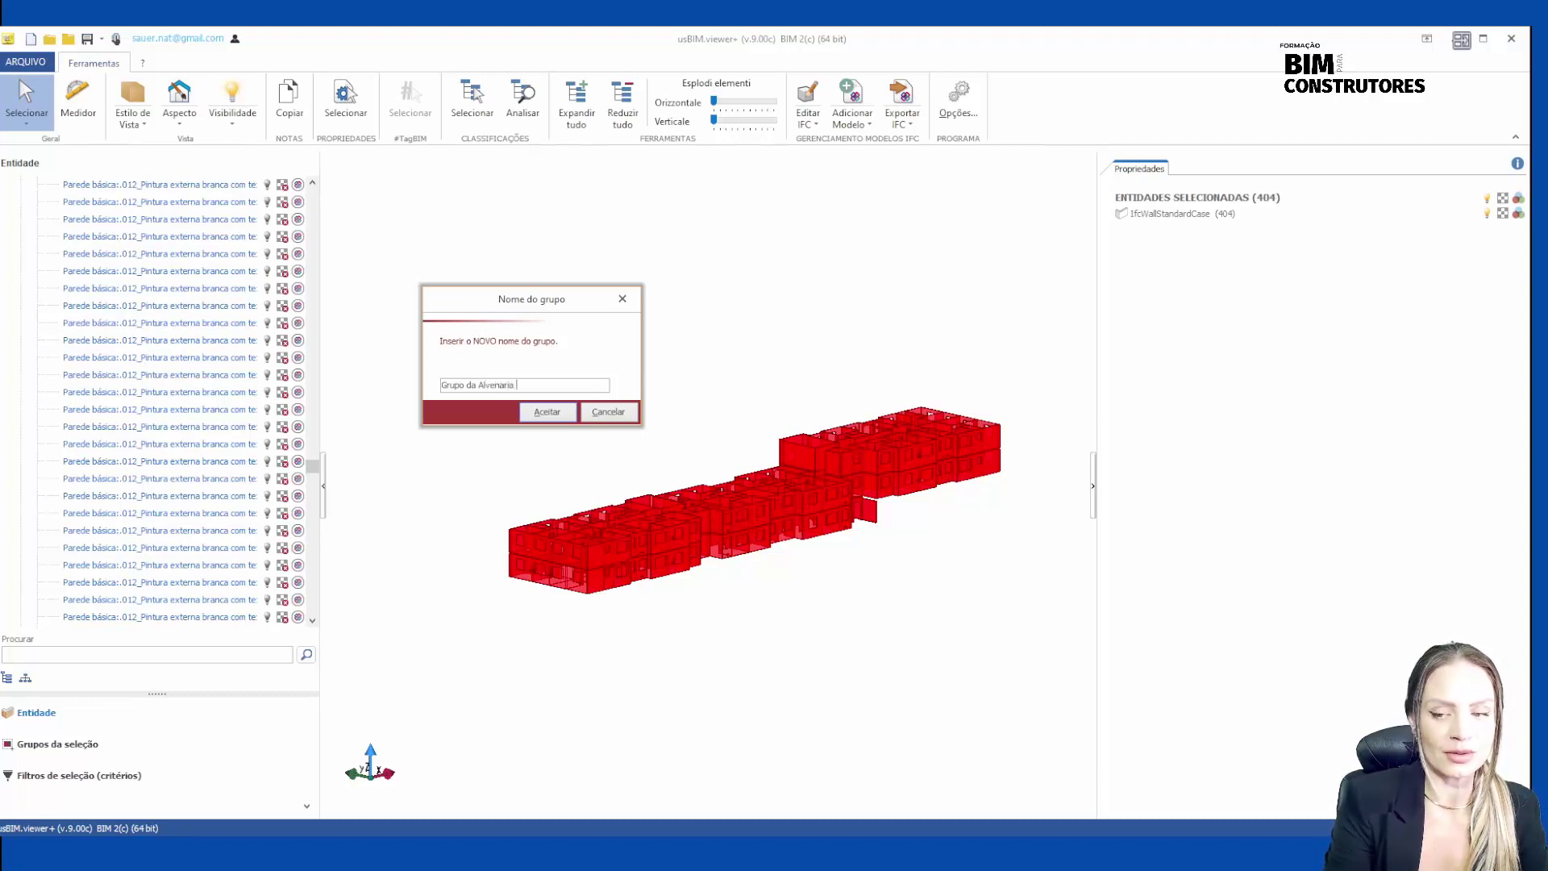
pyautogui.click(546, 412)
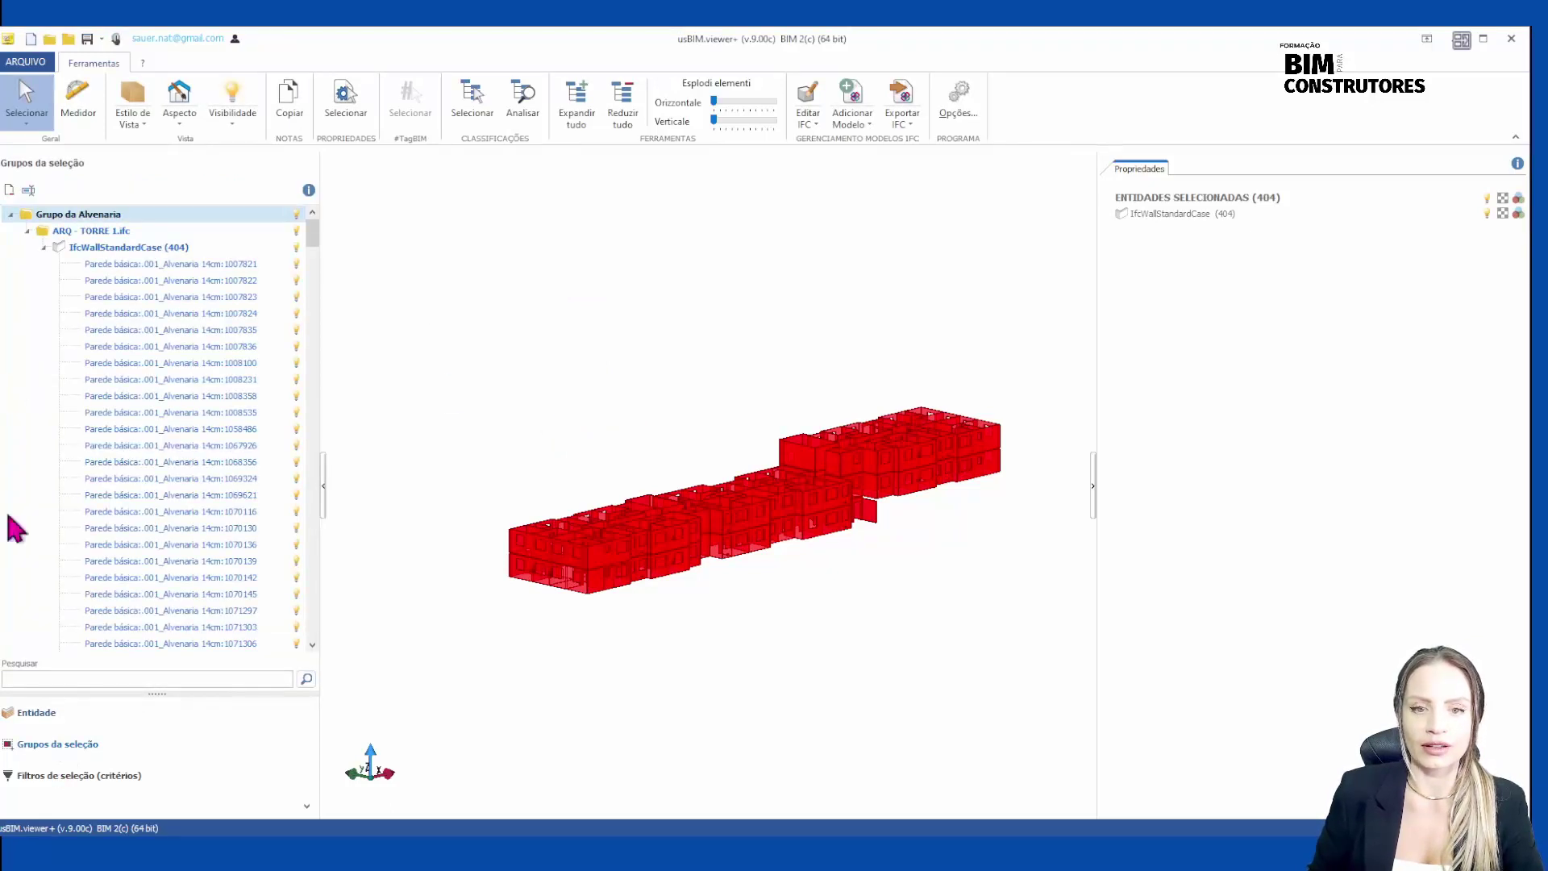
# Examine the hierarchy of Grupo da Alvenaria down to its individual walls, leaving the IfcWallStandardCase node collapsed and selected.
pyautogui.click(10, 214)
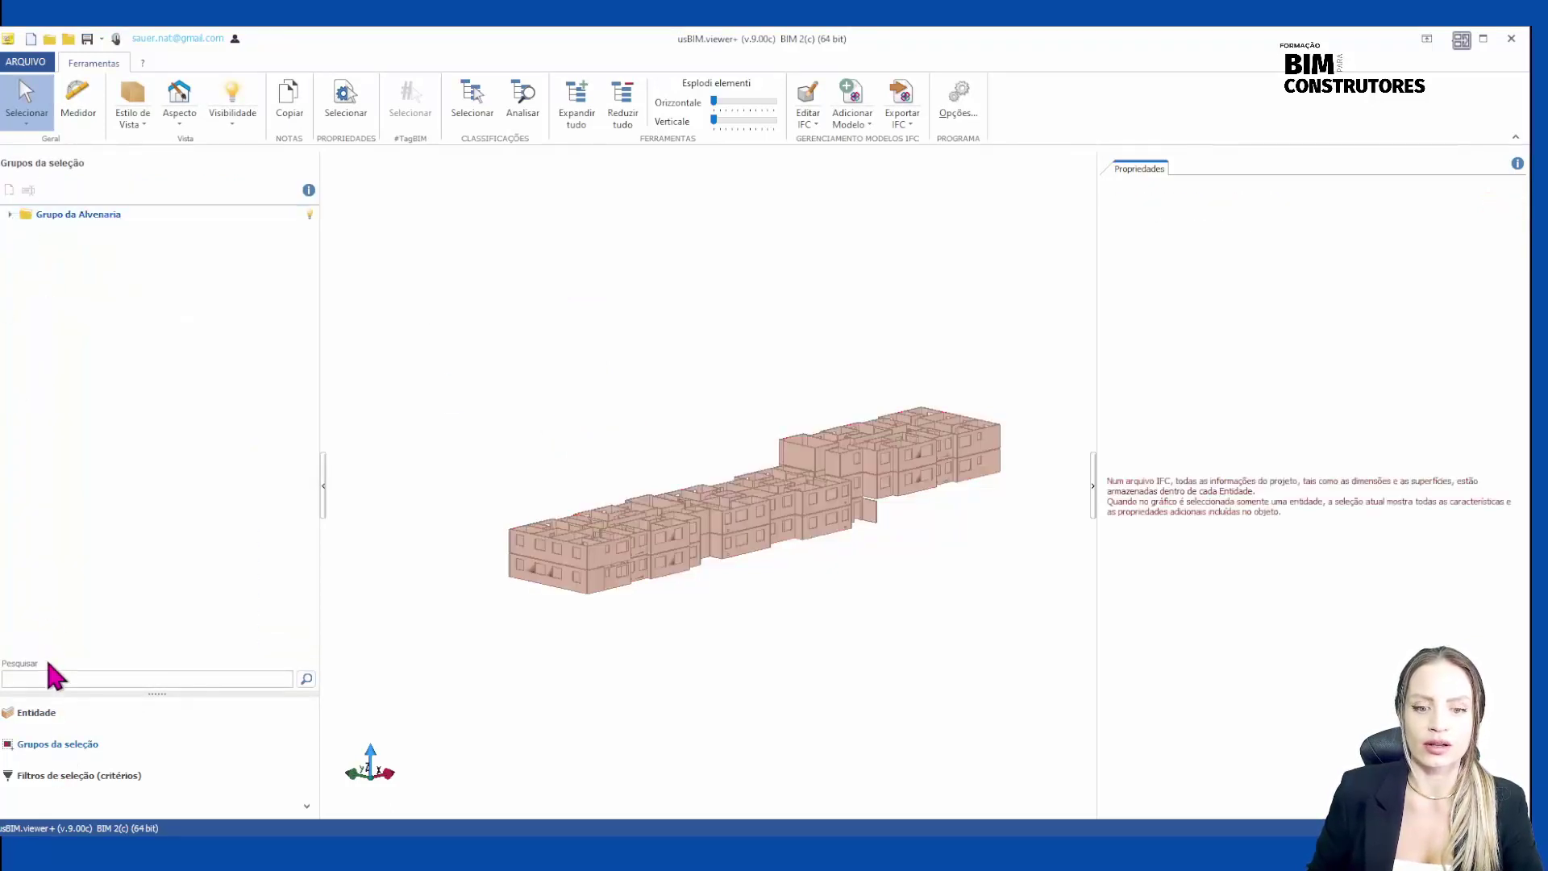
pyautogui.click(11, 215)
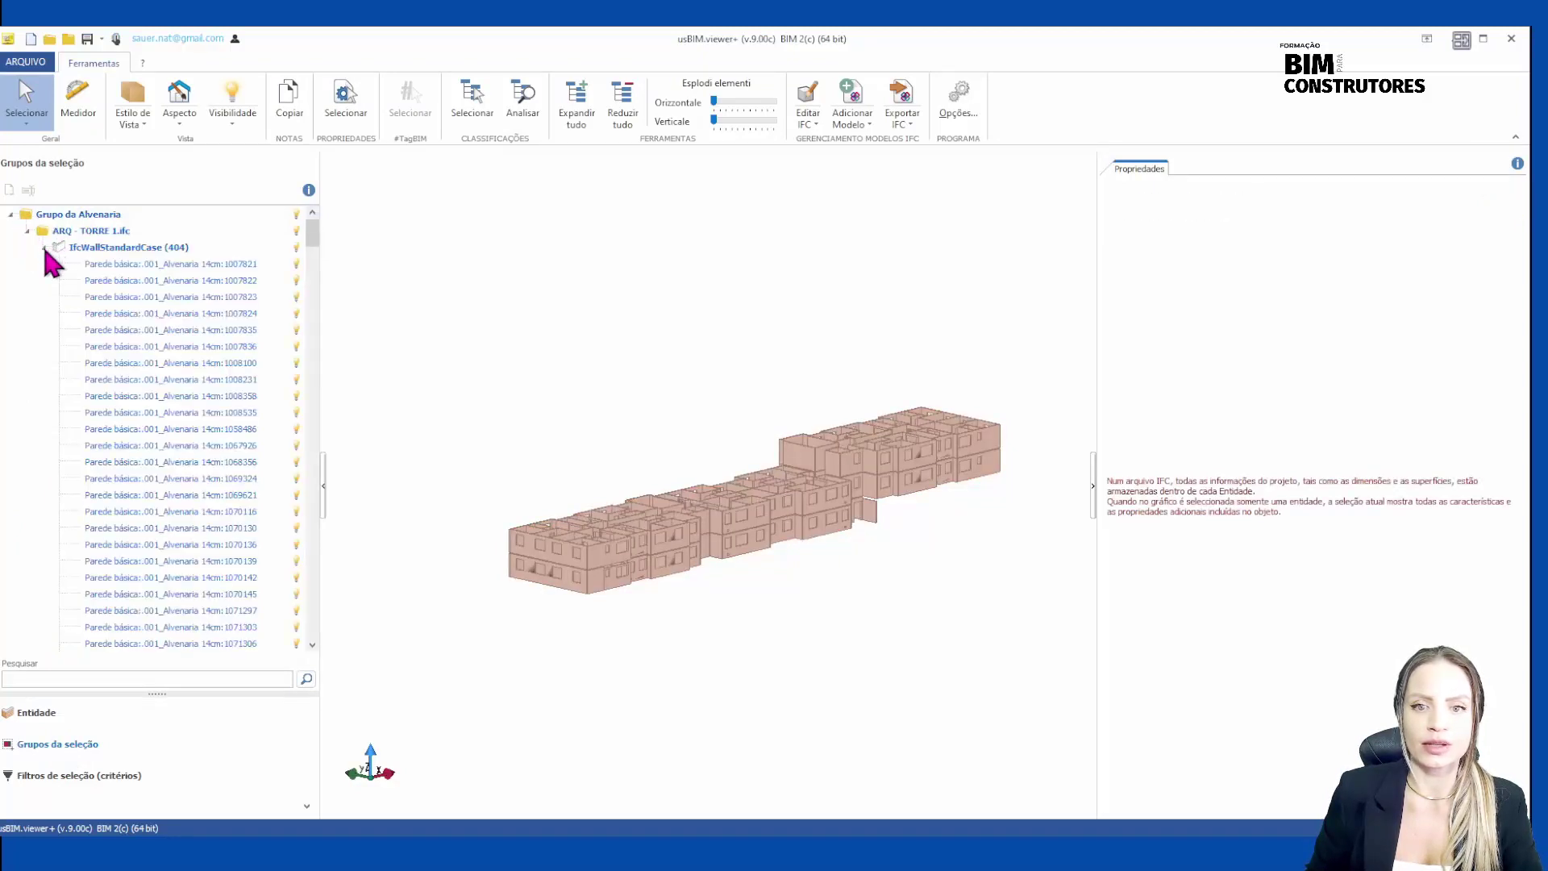
pyautogui.click(44, 246)
pyautogui.click(105, 231)
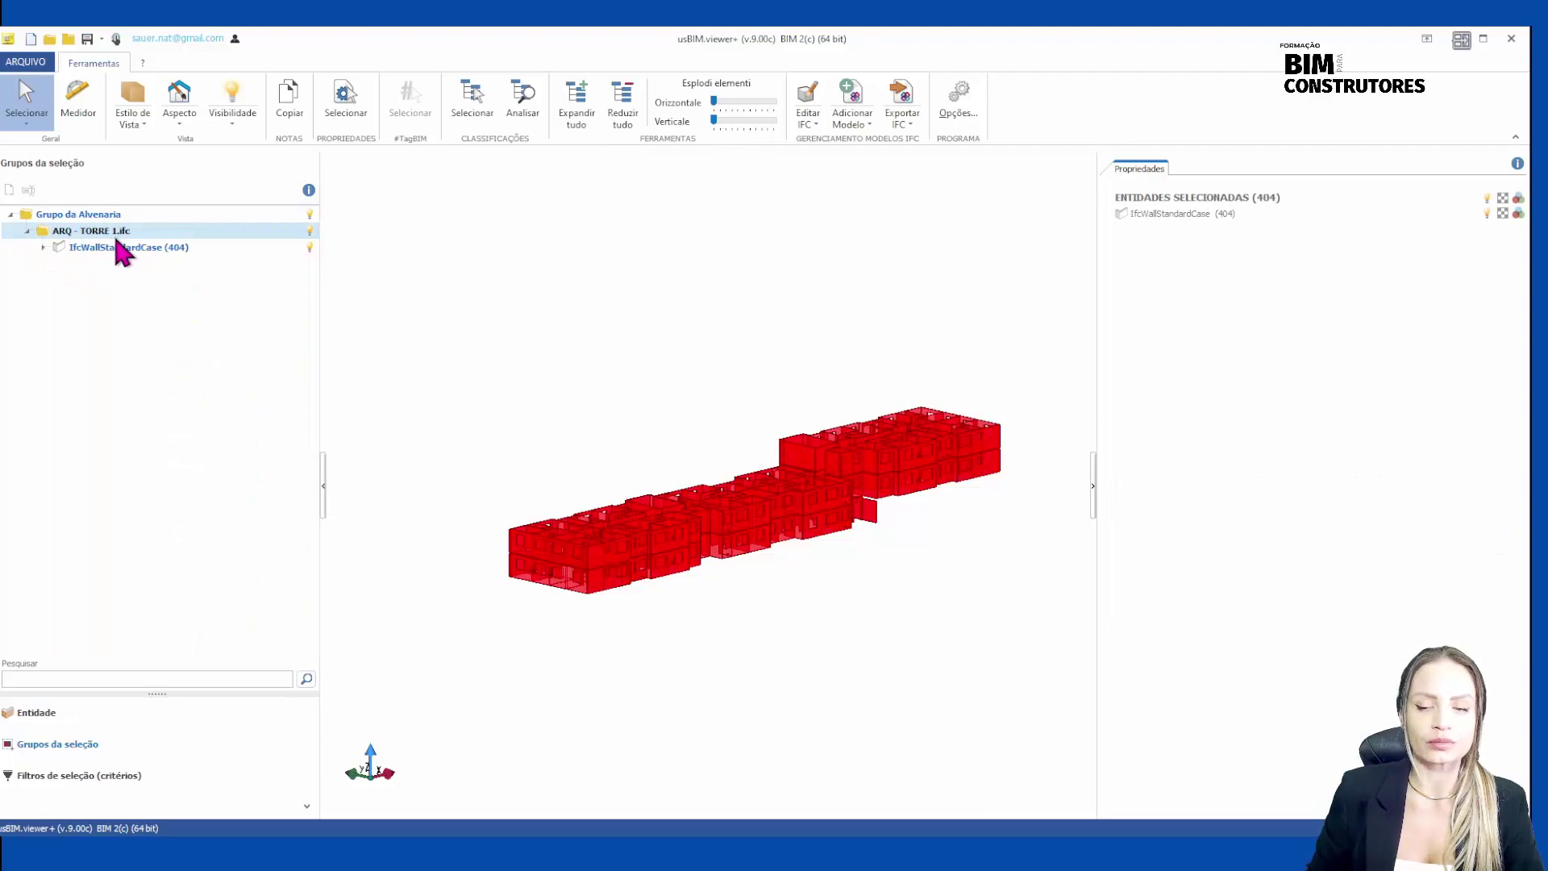
pyautogui.click(152, 247)
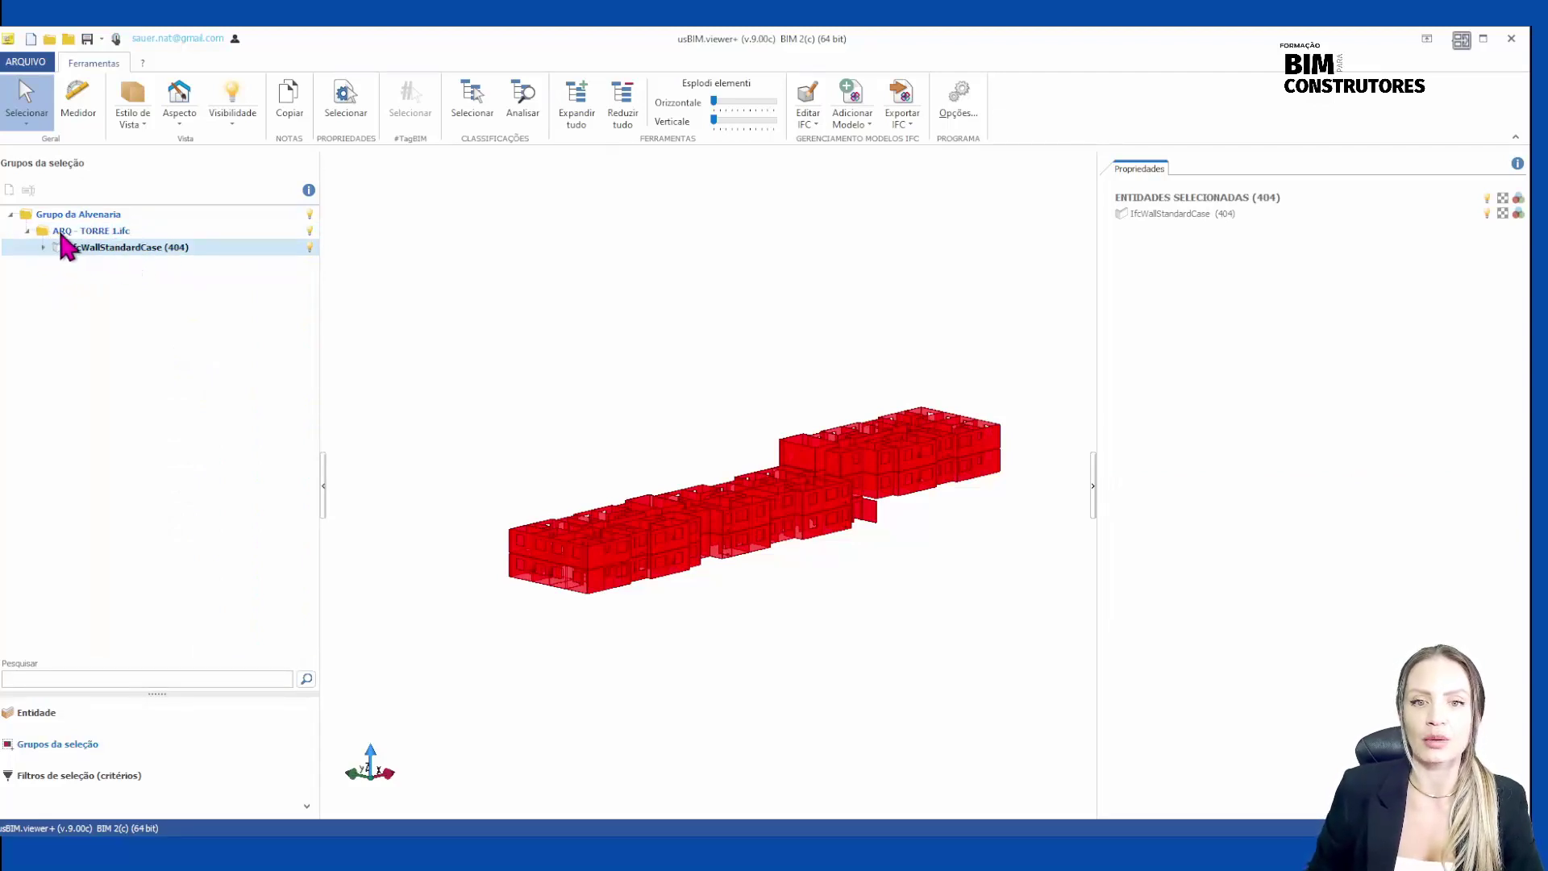
pyautogui.click(44, 248)
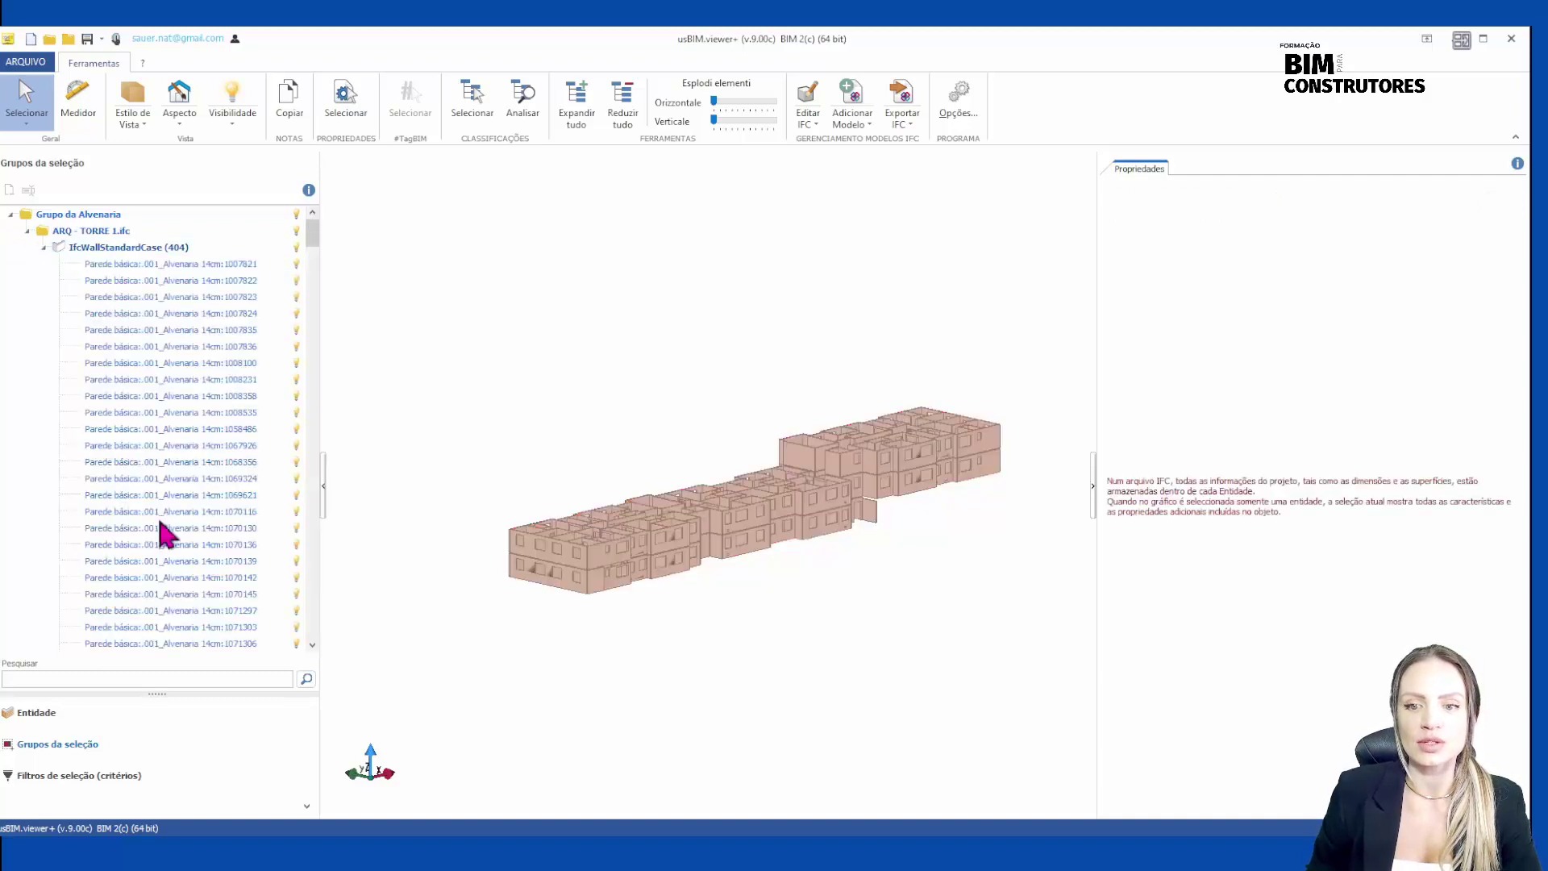
pyautogui.click(165, 249)
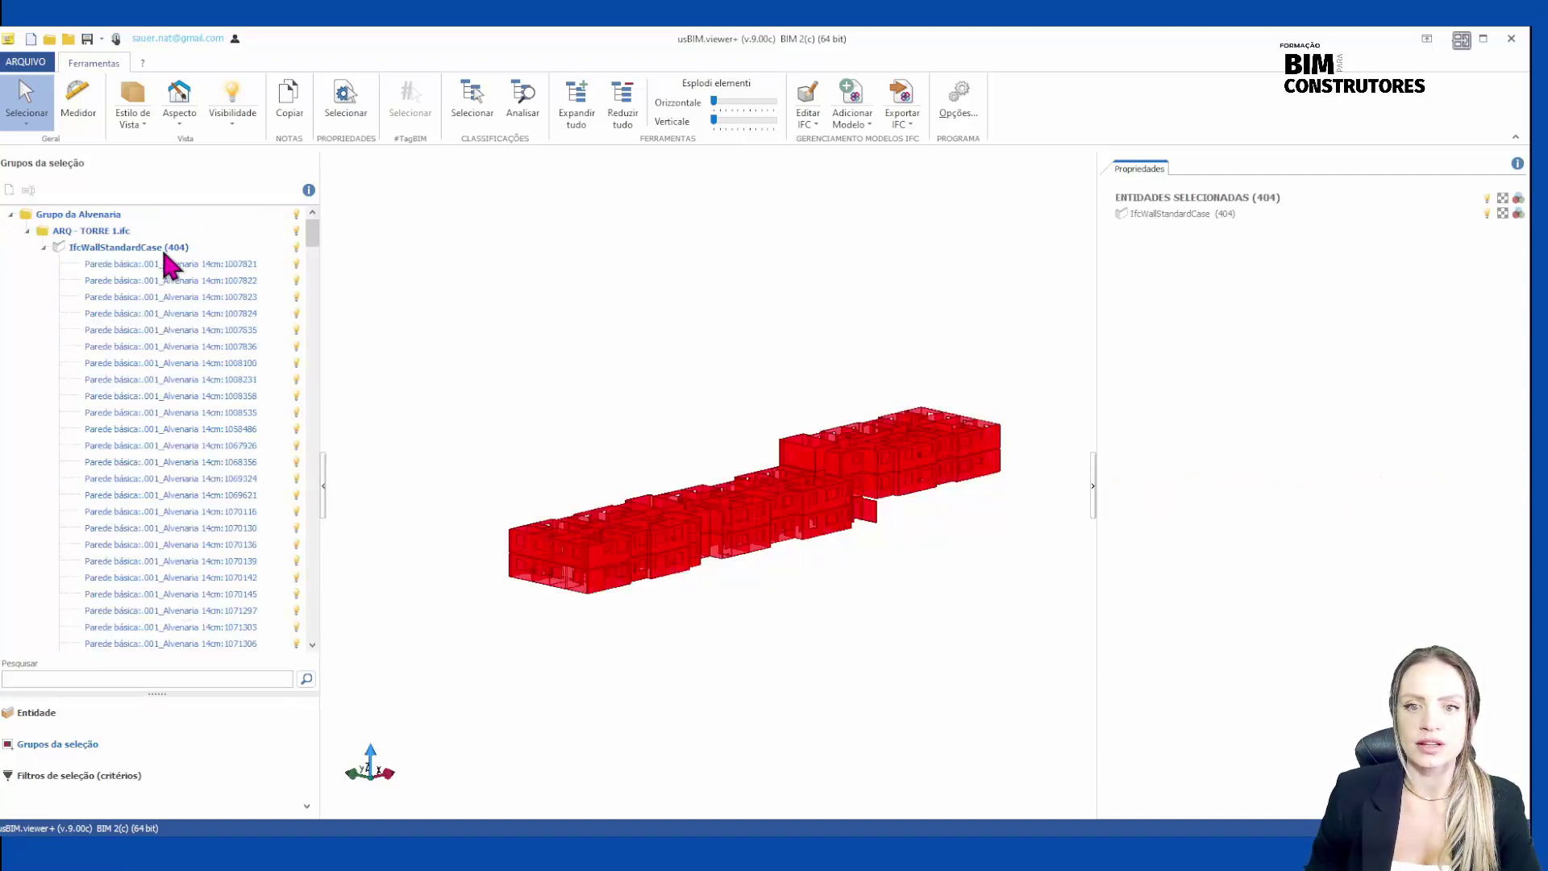
pyautogui.click(44, 248)
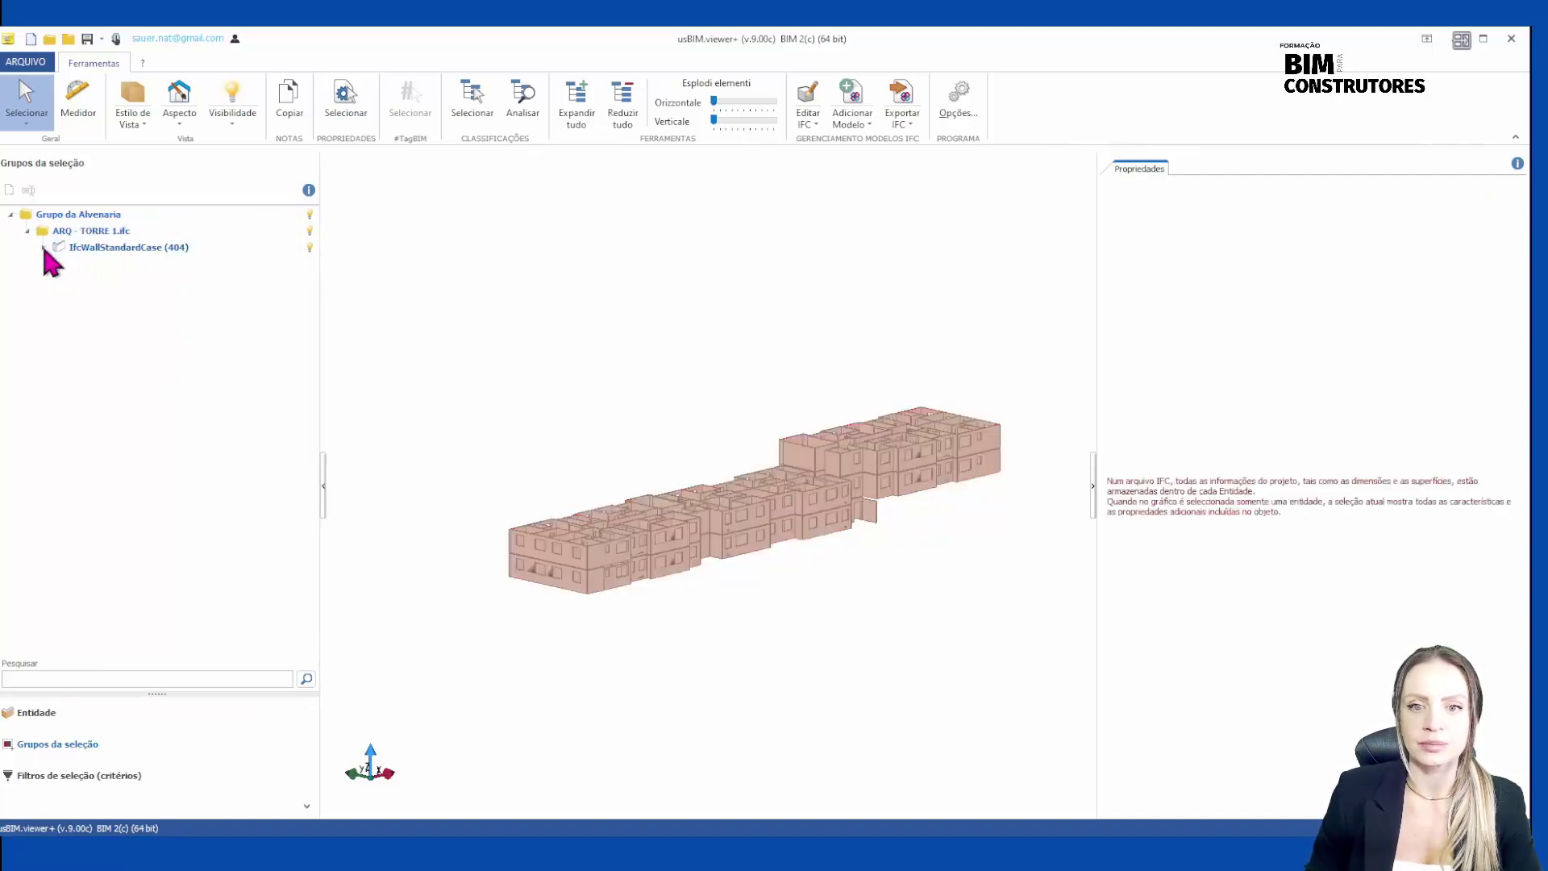
pyautogui.click(86, 250)
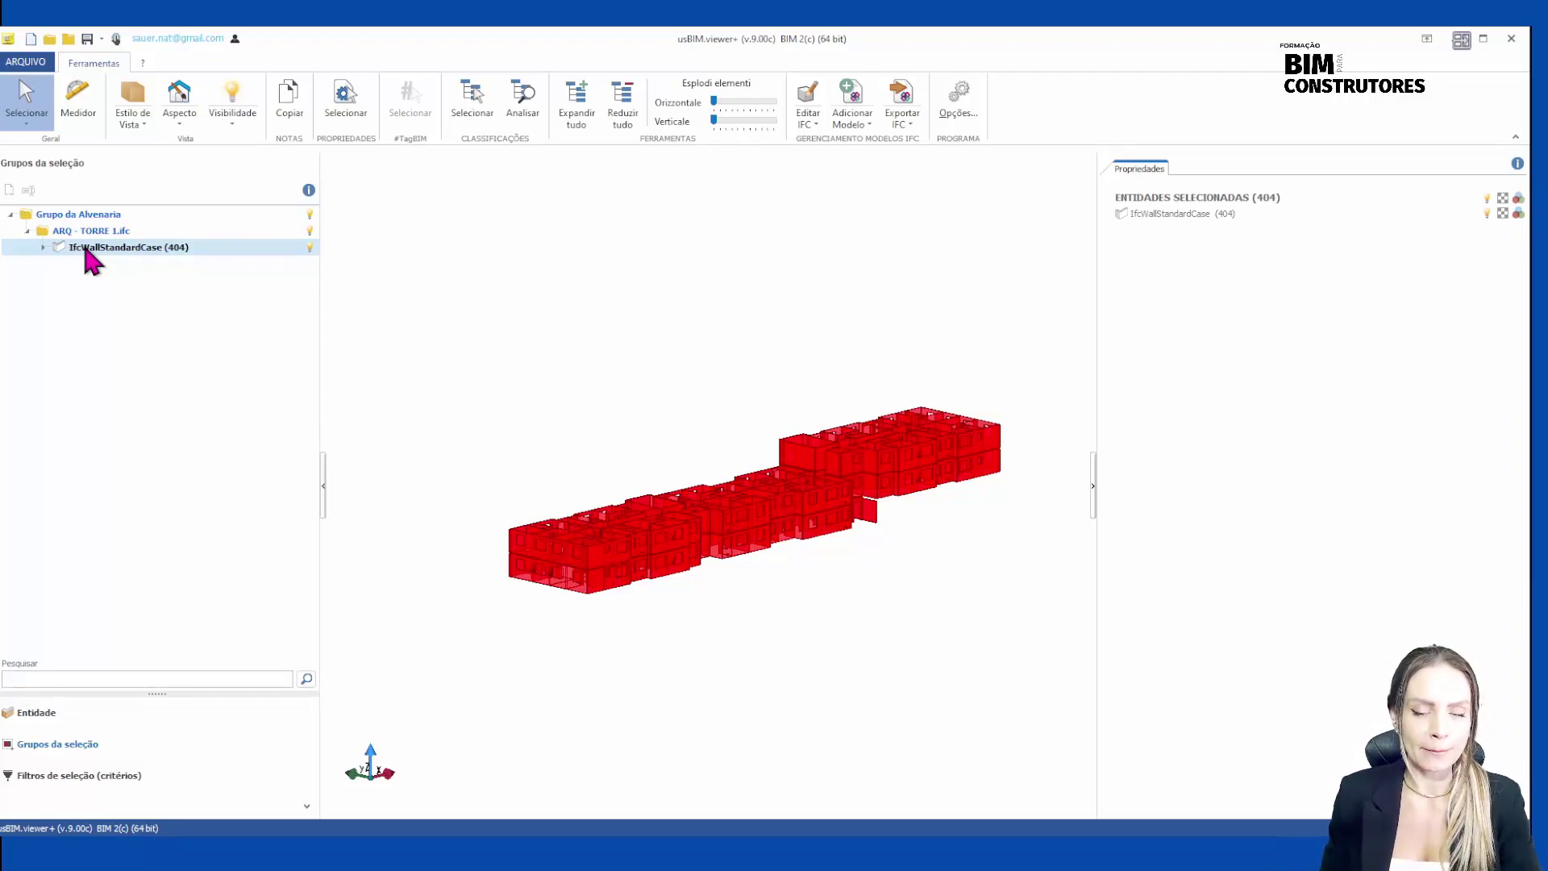
# Create a selection filter named "vigas".
pyautogui.click(56, 775)
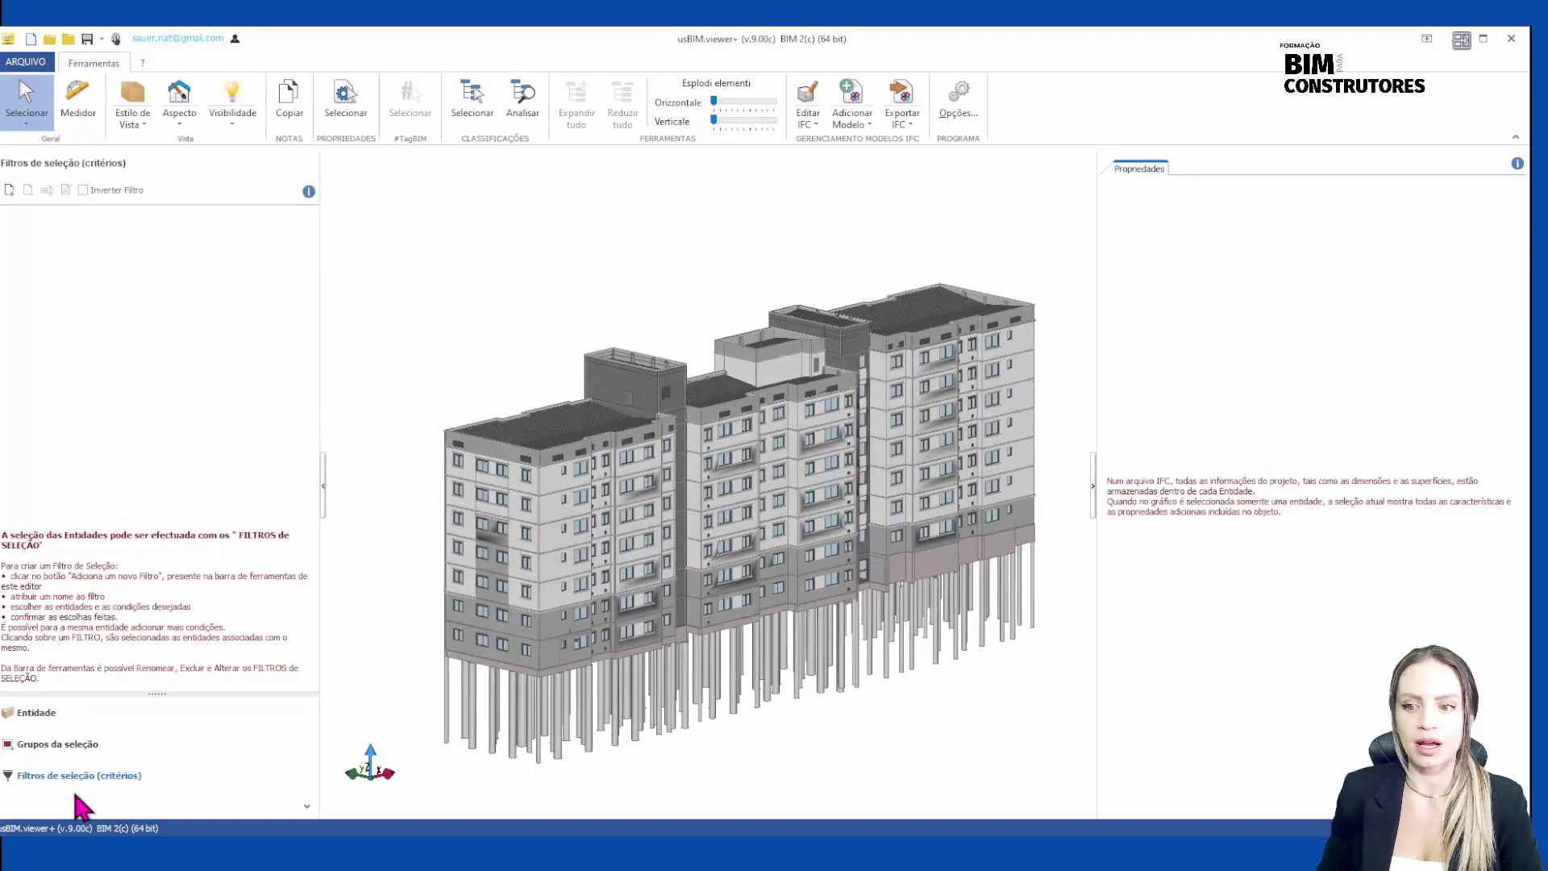
pyautogui.click(10, 191)
pyautogui.moveTo(57, 353); pyautogui.dragTo(227, 364)
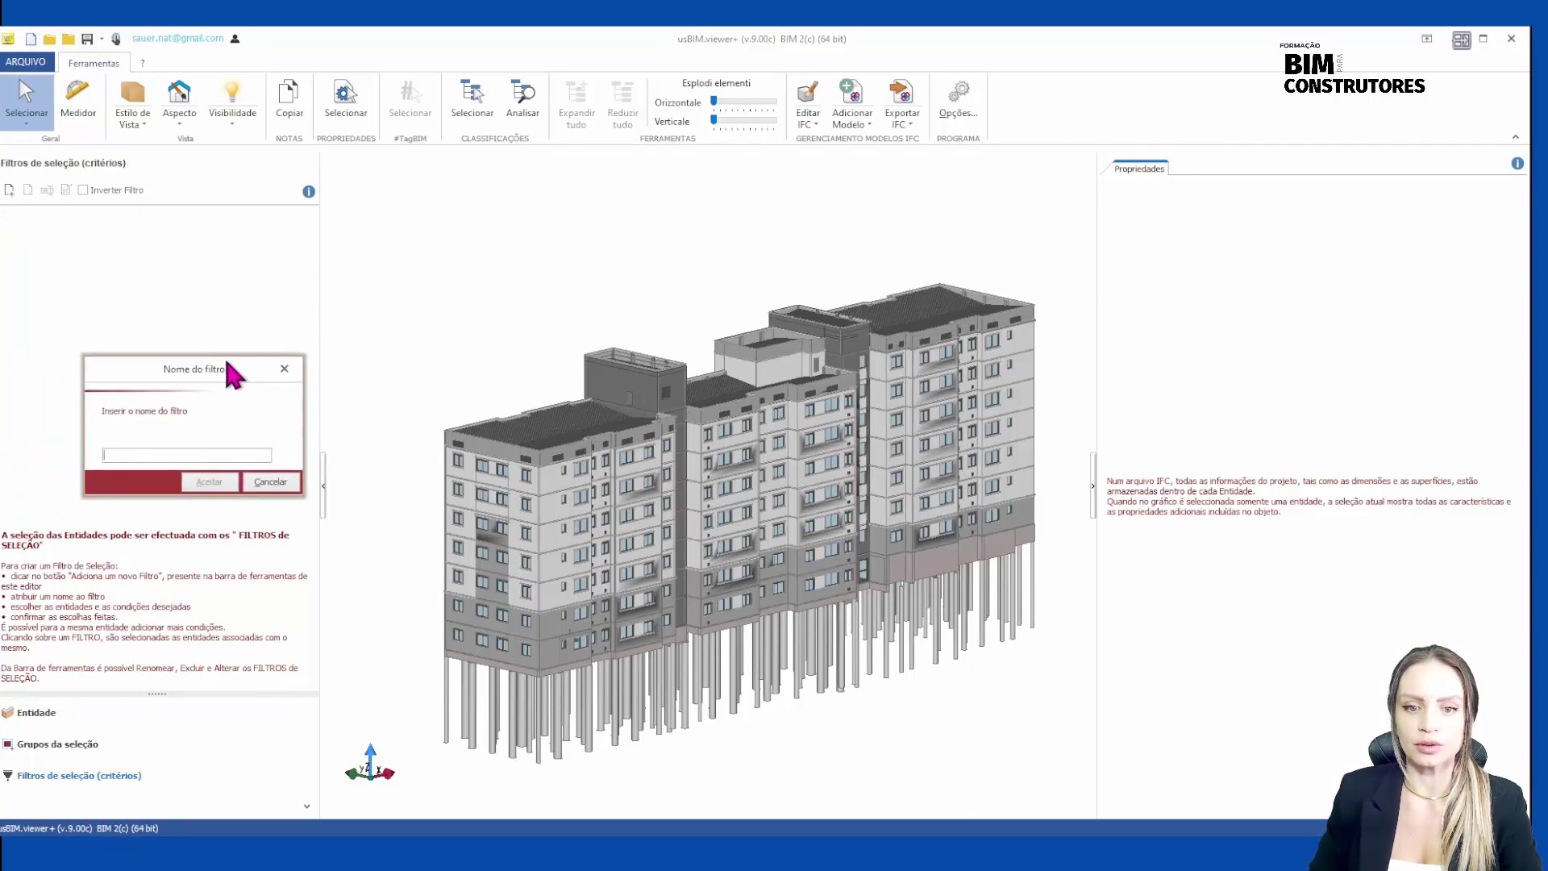
pyautogui.write('vigas')
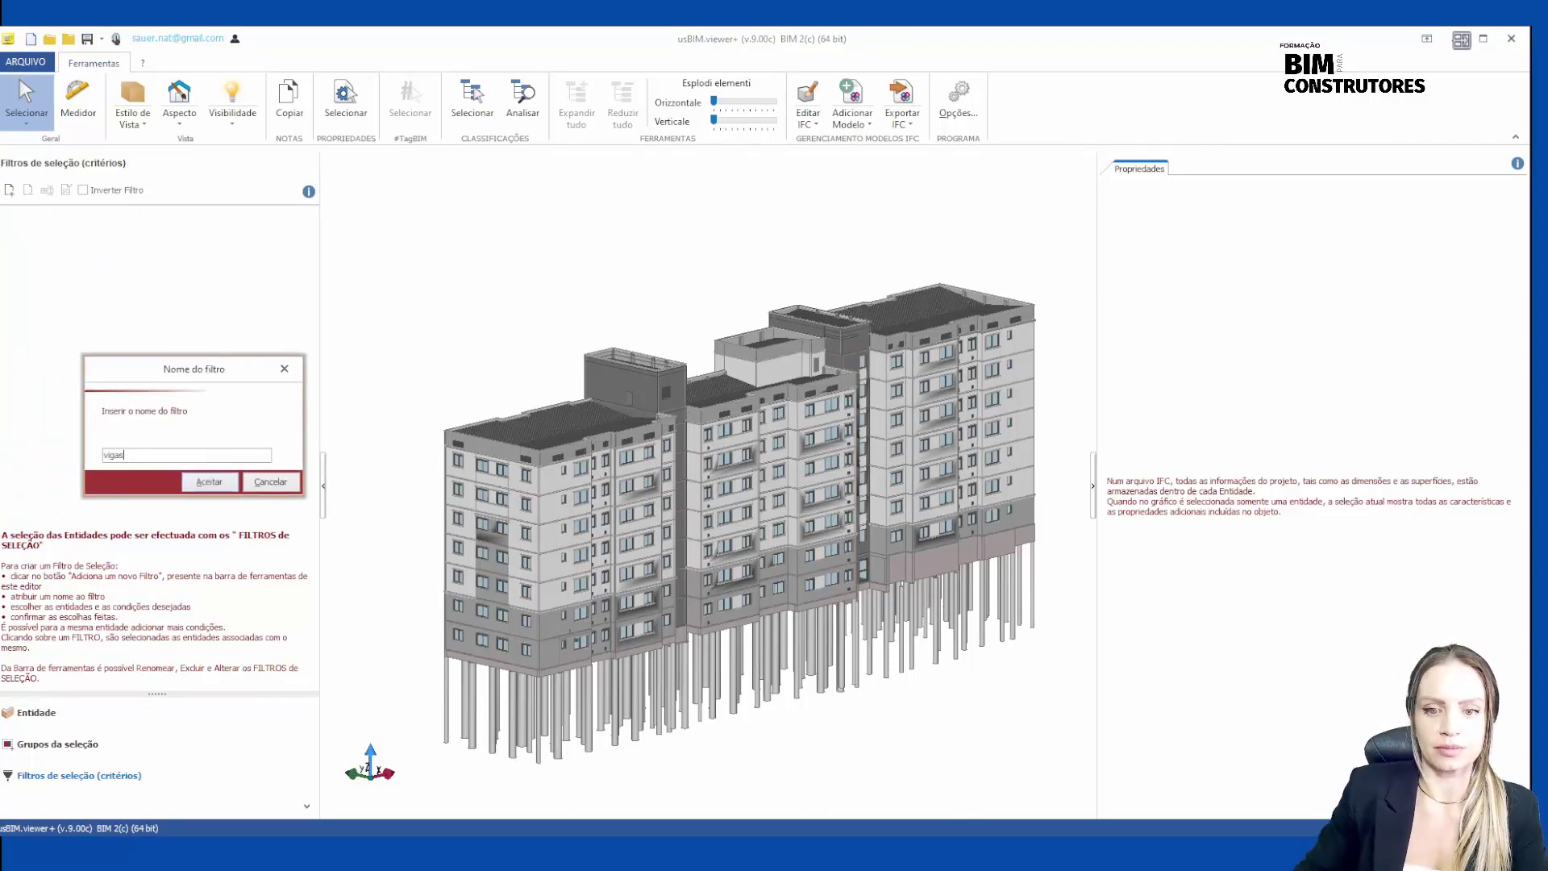
pyautogui.click(231, 481)
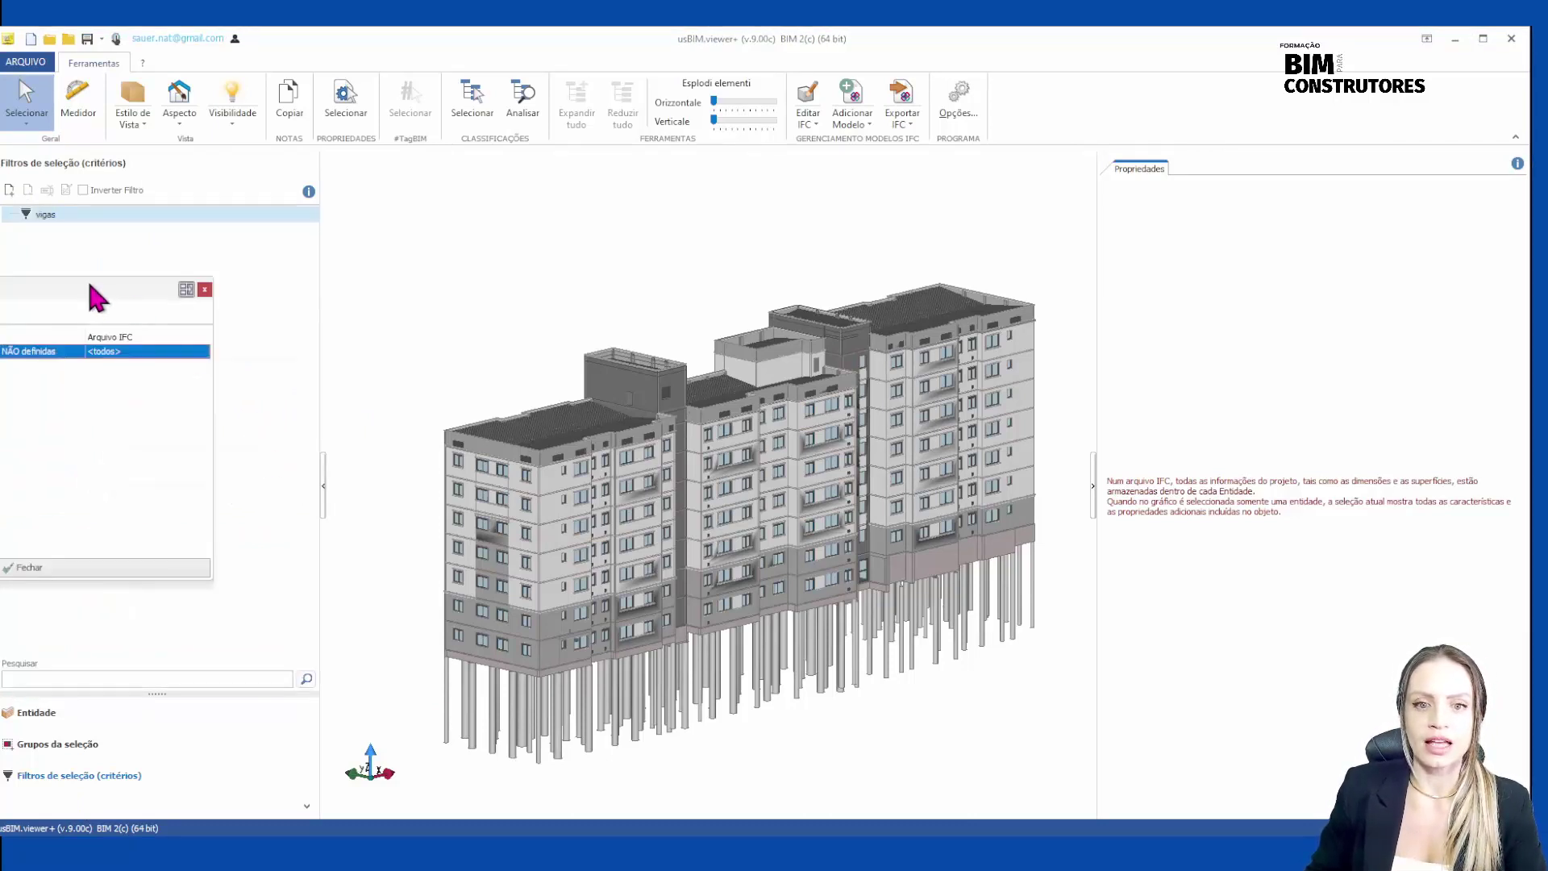
# Set the vigas filter's entity to IfcBeam.
pyautogui.click(473, 325)
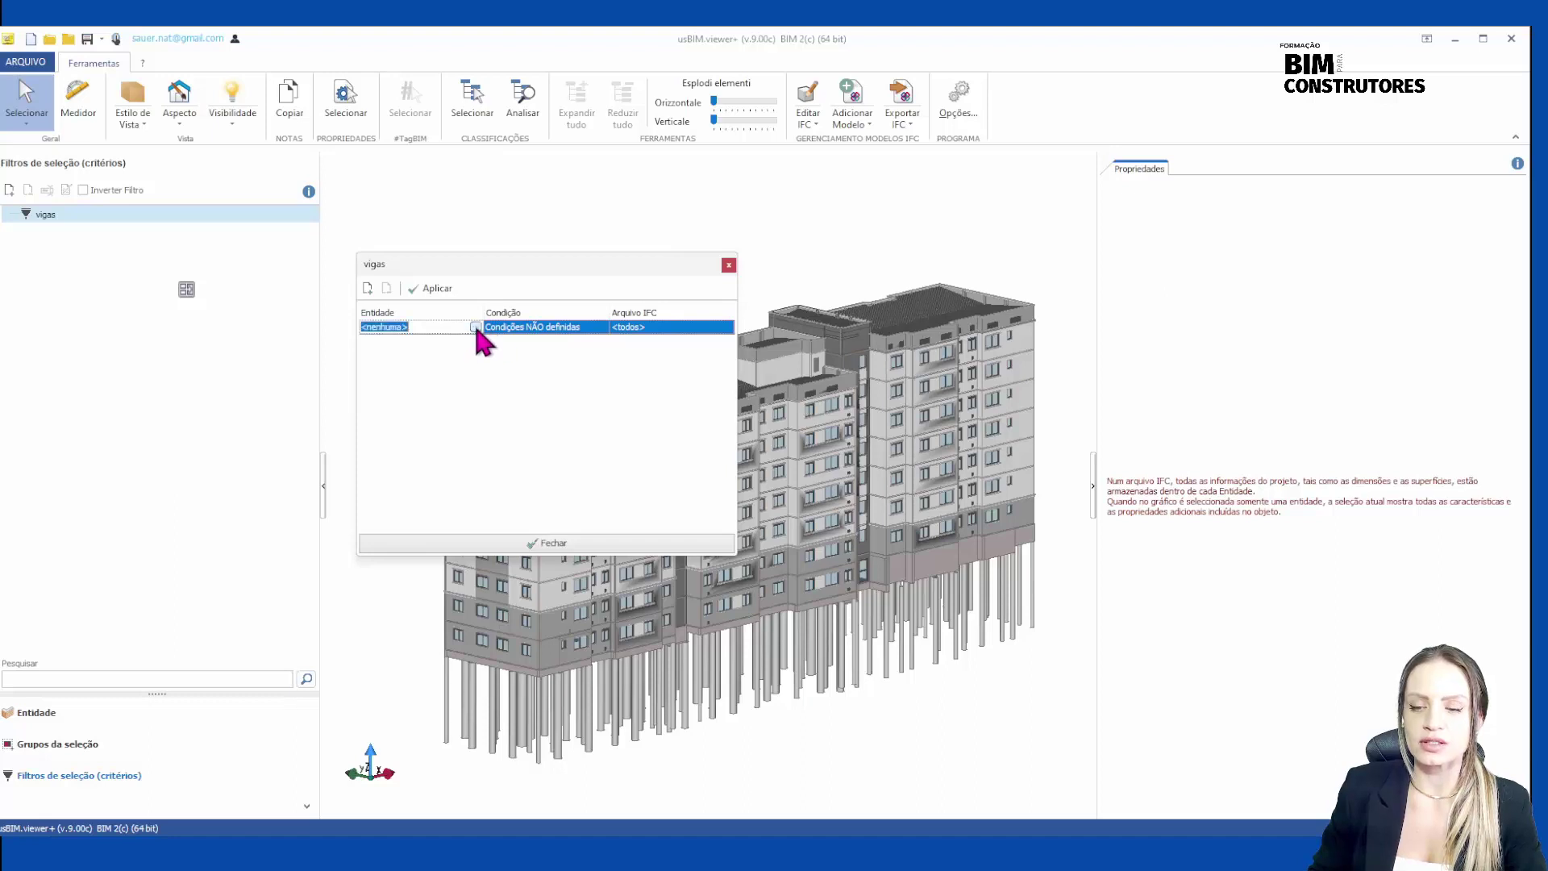
pyautogui.click(473, 326)
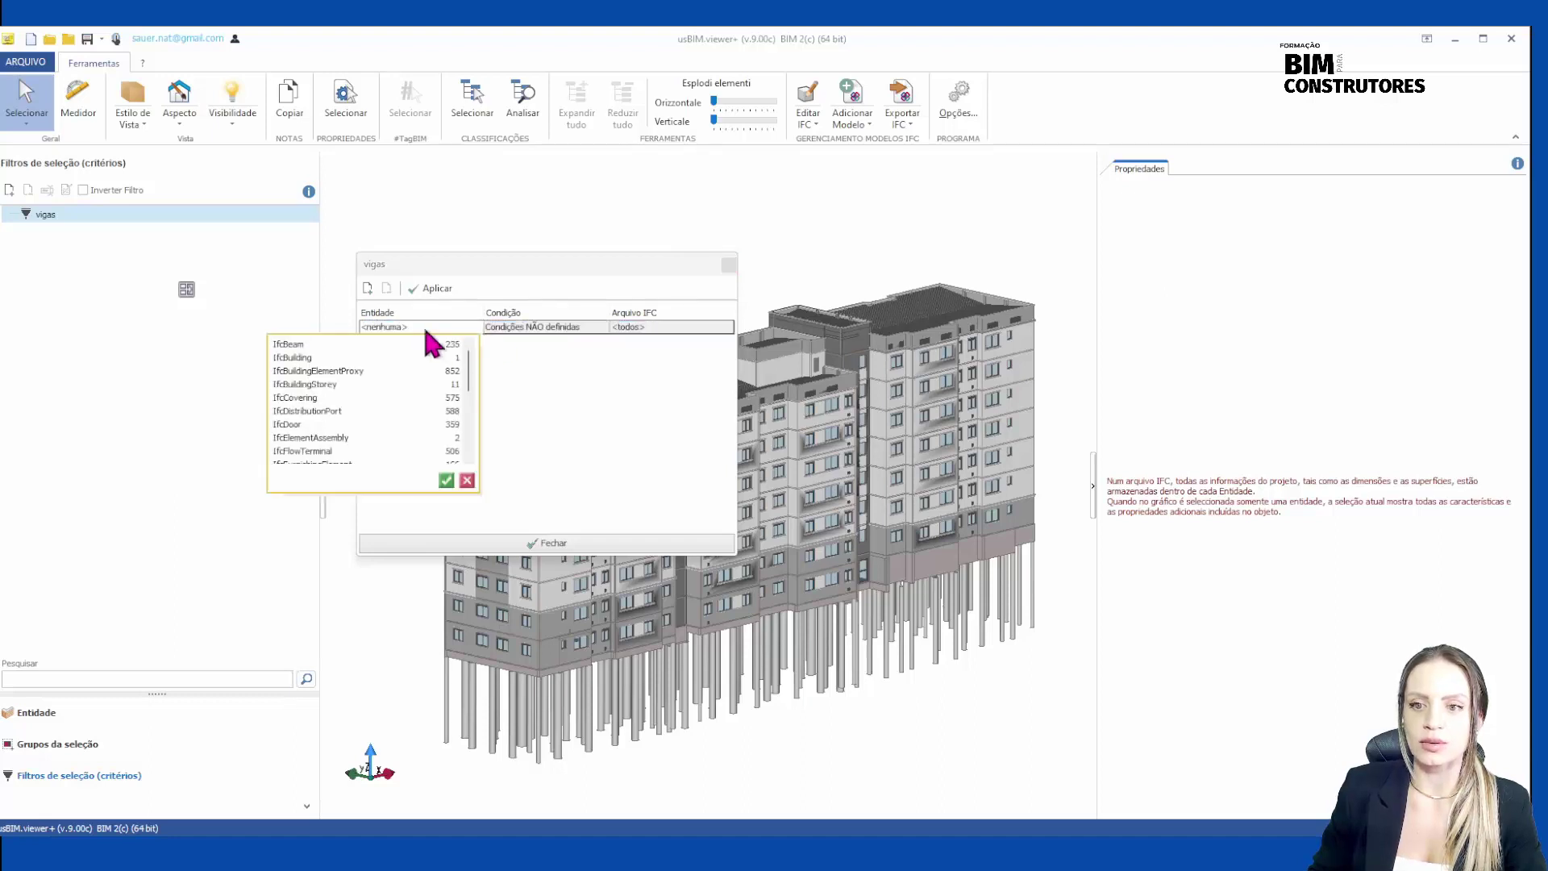
pyautogui.click(326, 345)
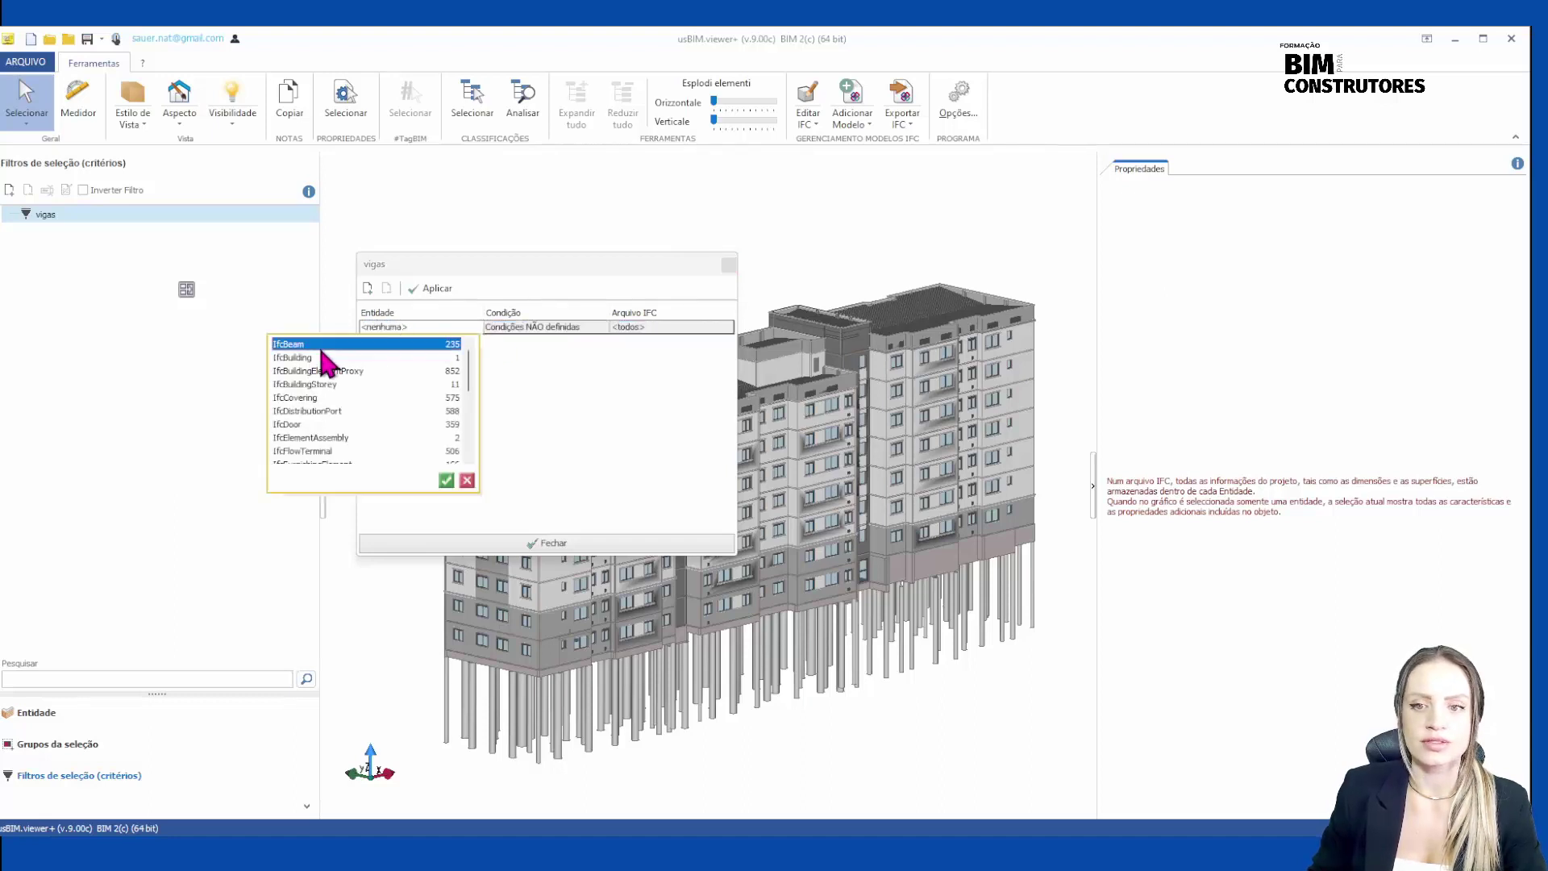
pyautogui.click(446, 482)
# Set the vigas filter's condition to all entities, restrict it to ARQ - TORRE 1.ifc, and close the filter editor.
pyautogui.click(579, 329)
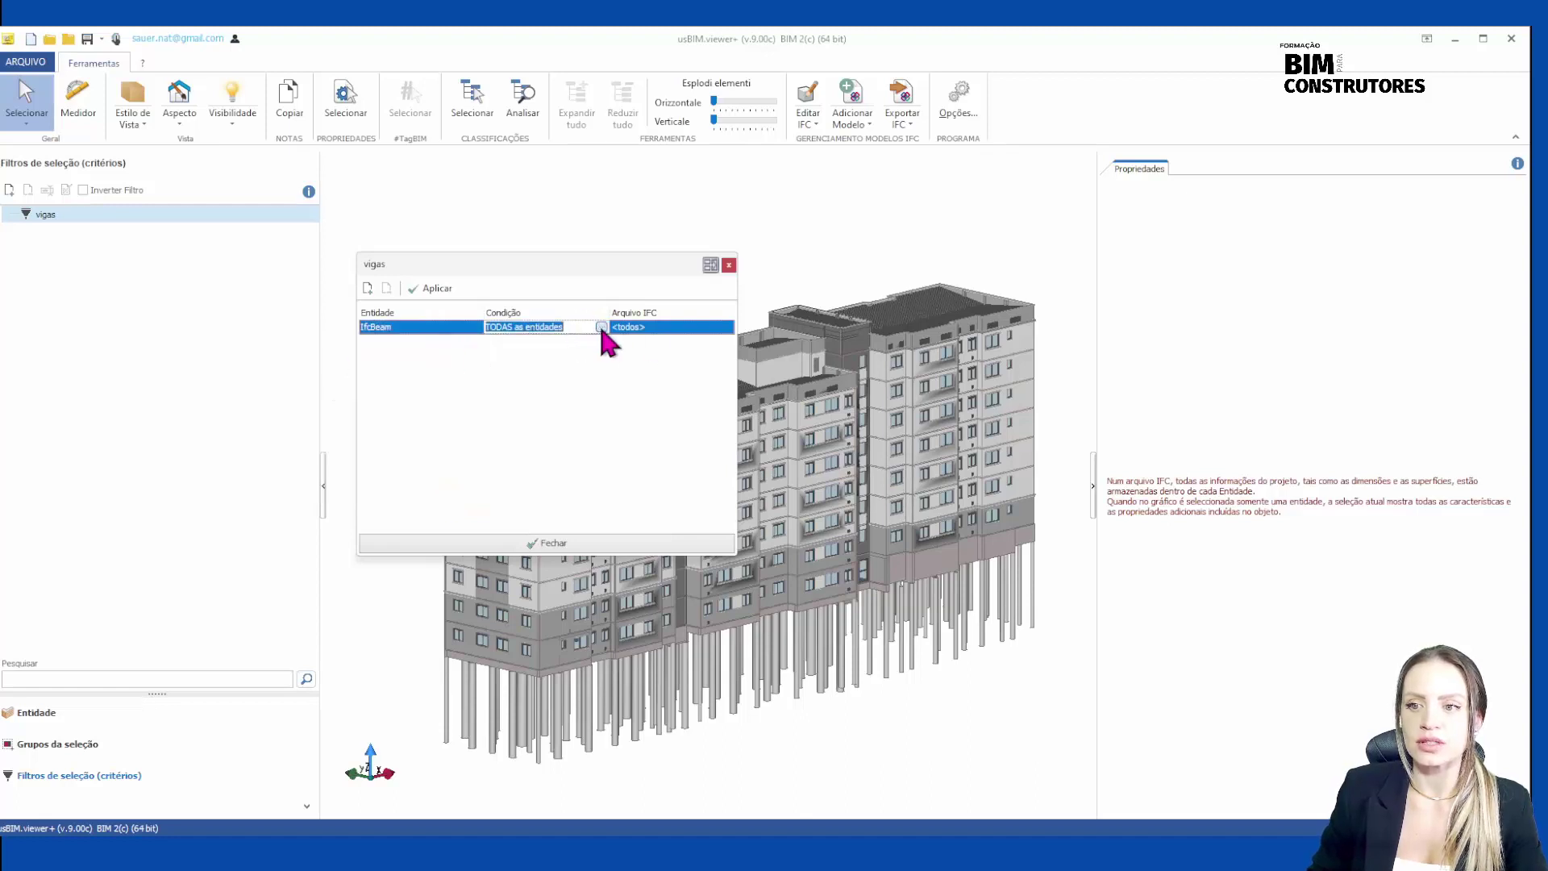
pyautogui.click(601, 327)
pyautogui.click(567, 641)
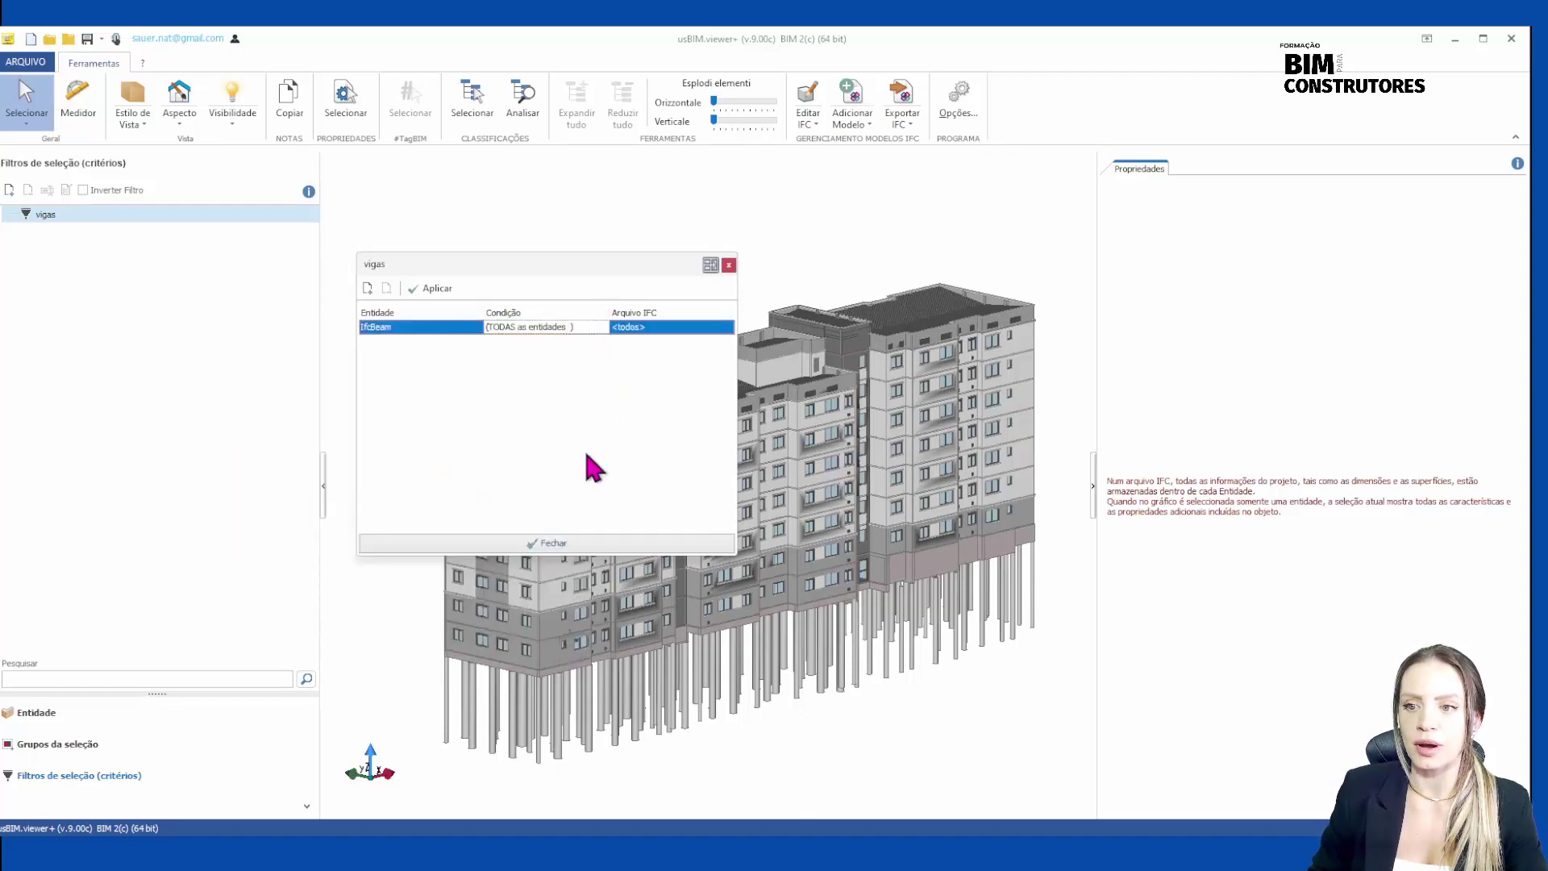
pyautogui.click(685, 328)
pyautogui.click(725, 328)
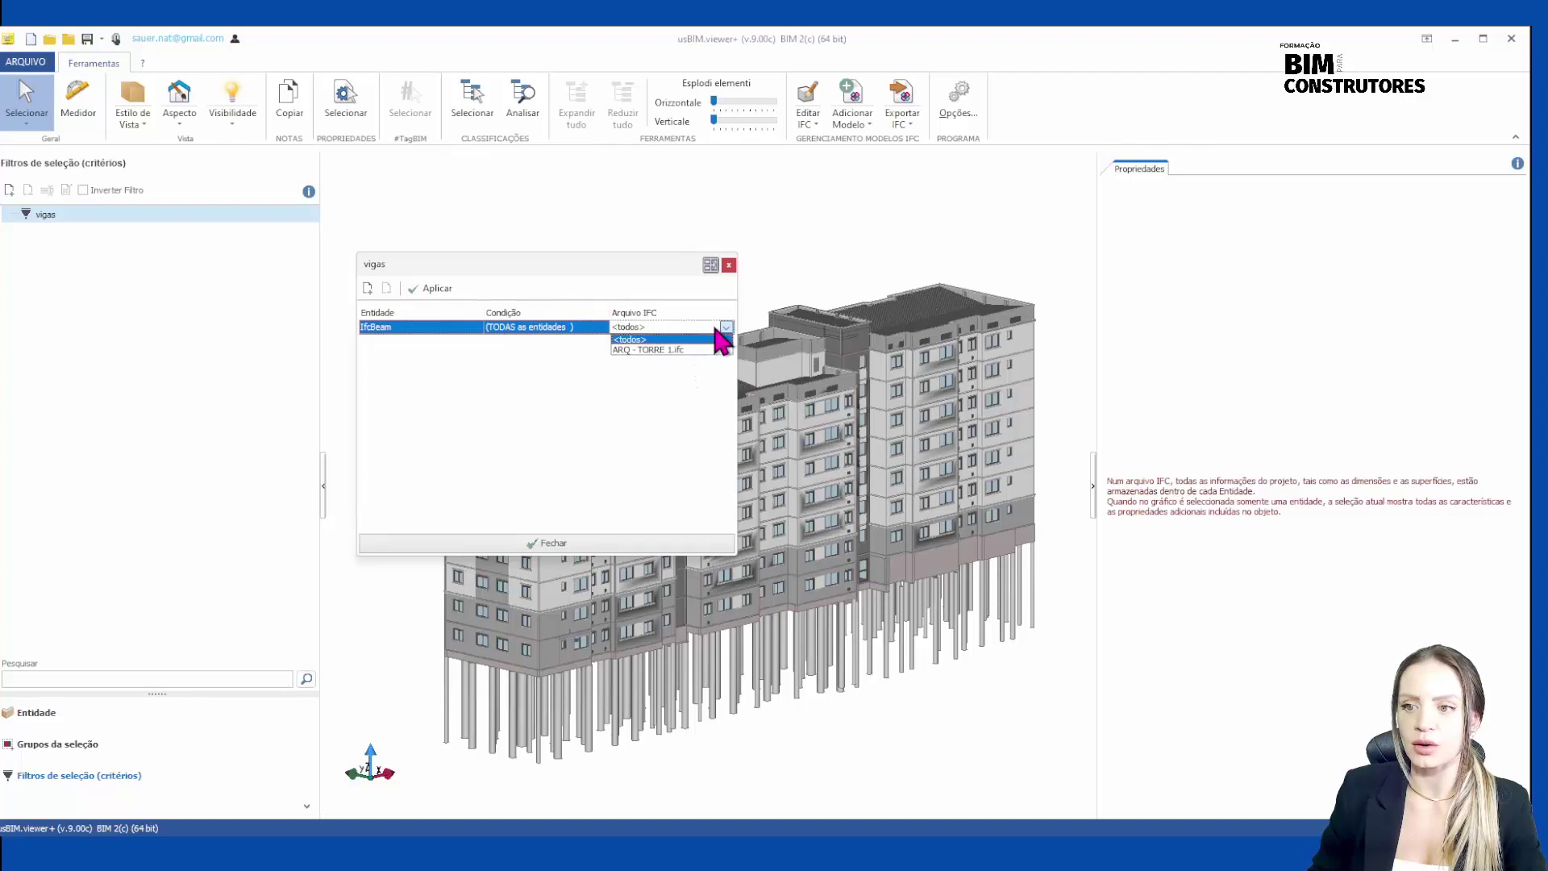
pyautogui.click(697, 350)
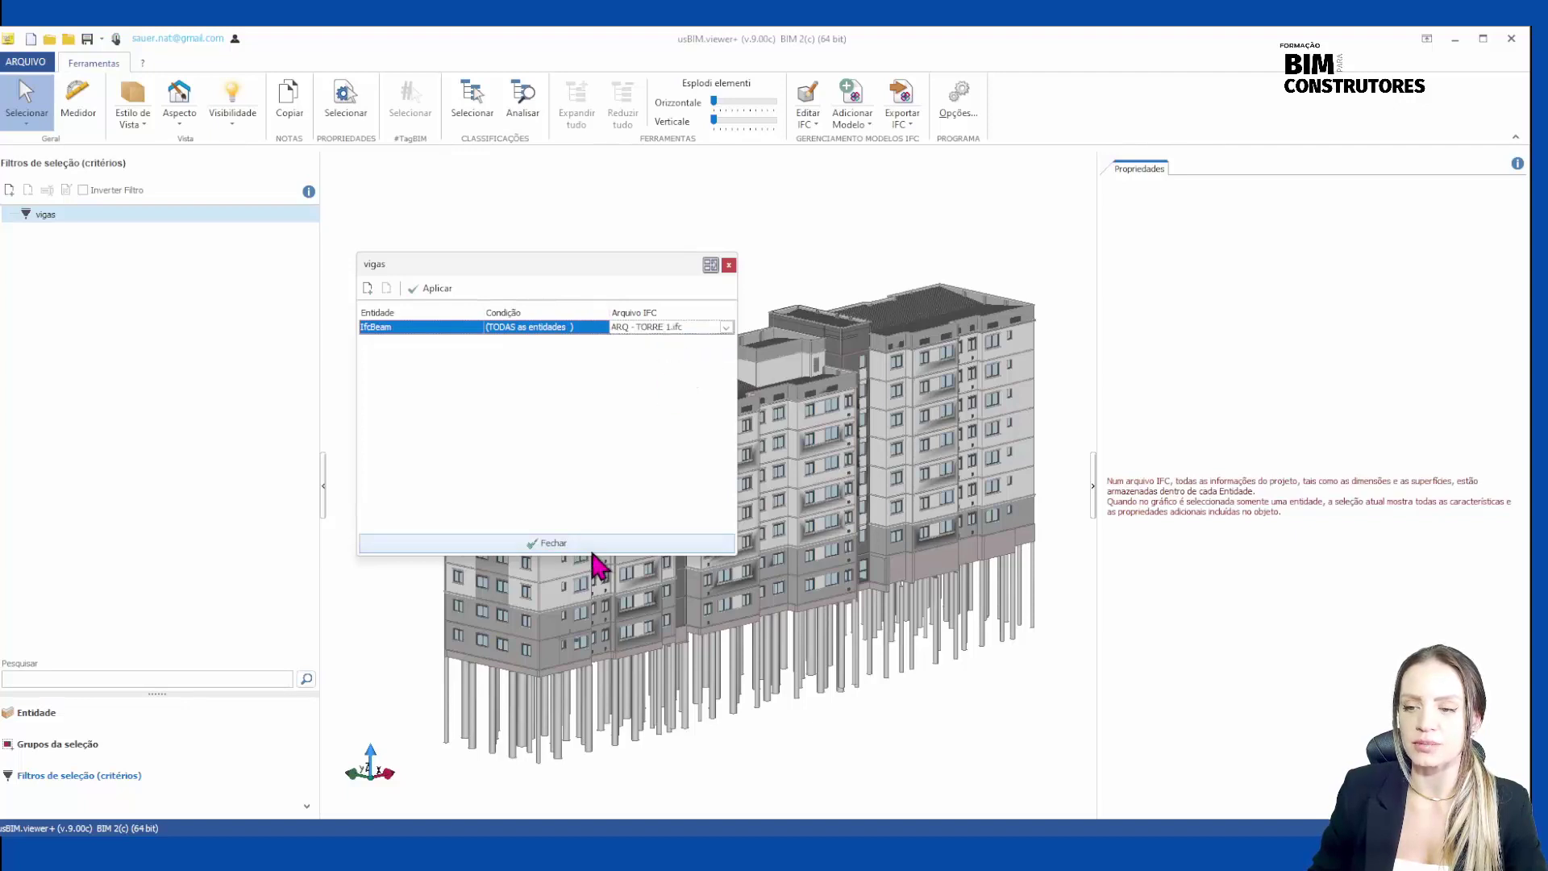
pyautogui.click(562, 327)
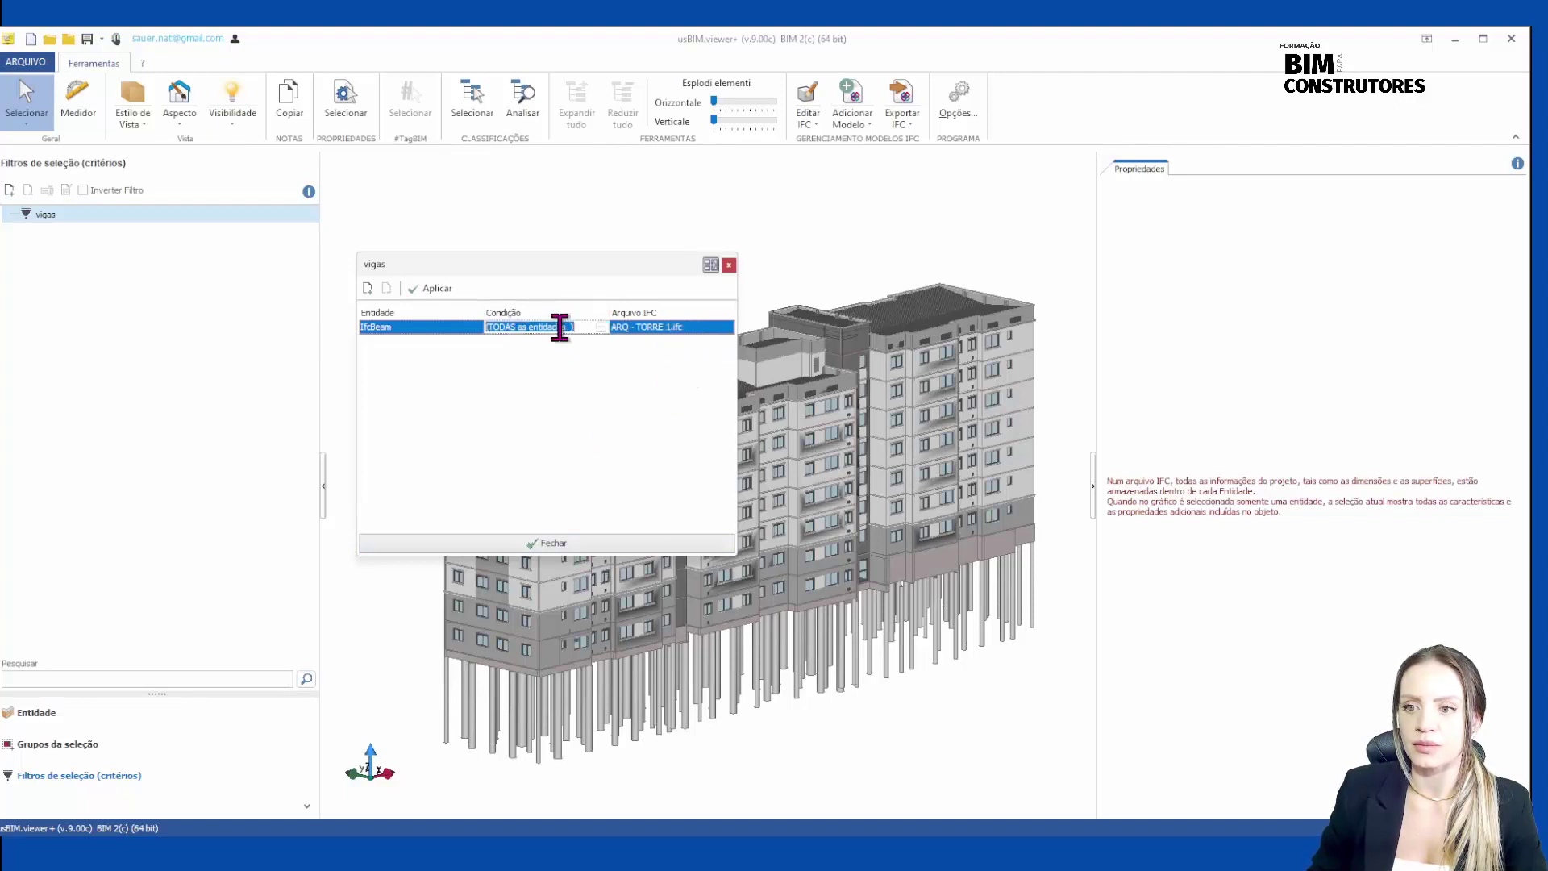
pyautogui.click(601, 327)
pyautogui.click(563, 641)
pyautogui.click(556, 541)
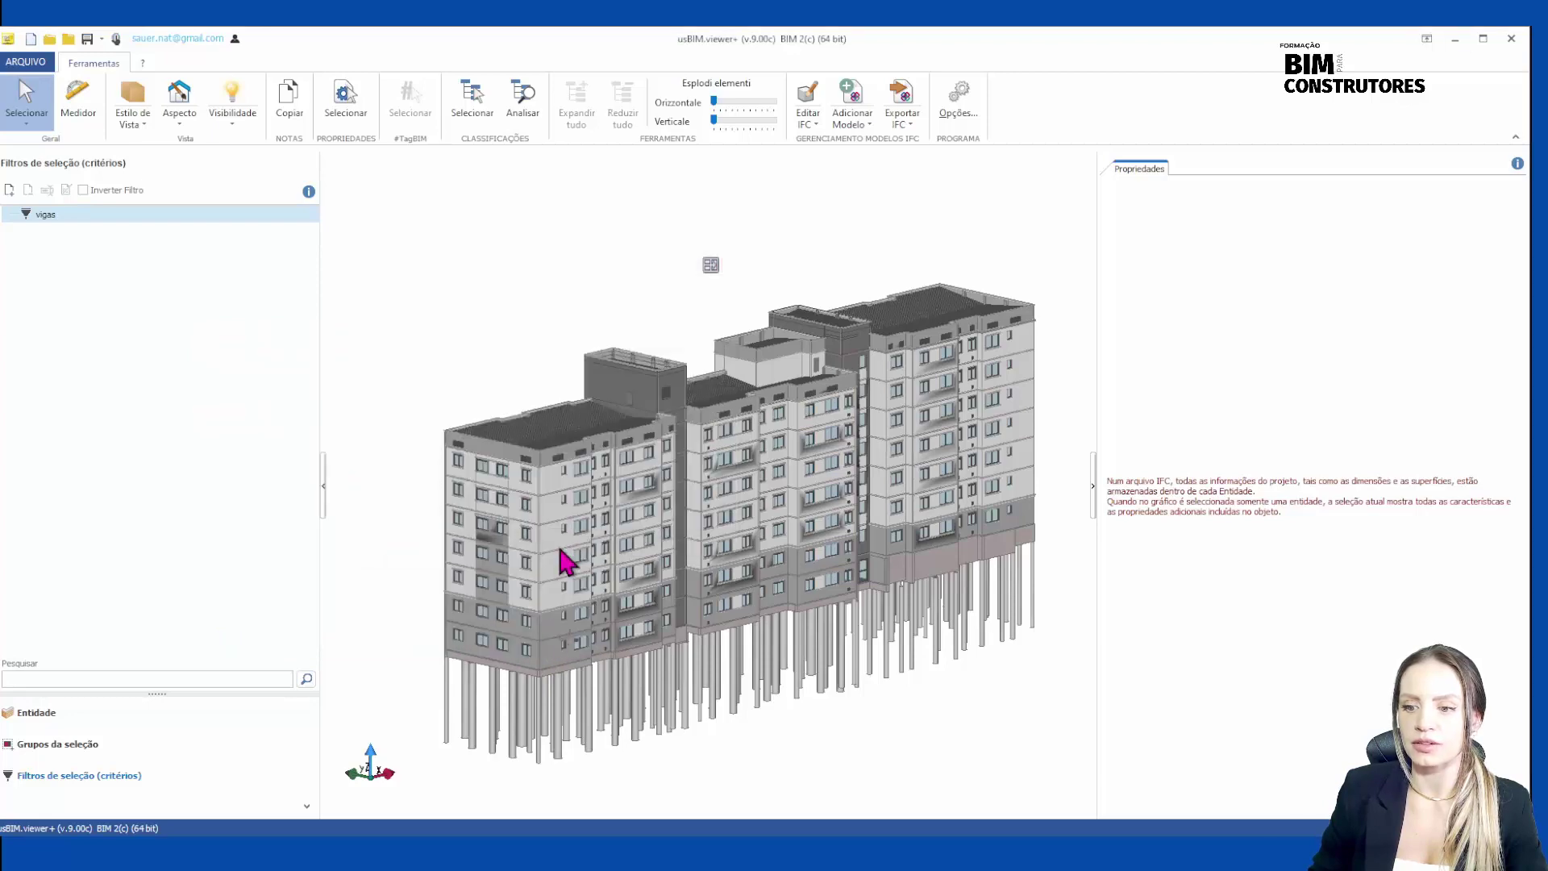
# Use the vigas filter to select the tower's beams, and collapse the filter's tree.
pyautogui.moveTo(740, 671); pyautogui.dragTo(741, 579, button='middle')
pyautogui.scroll(-2, 714, 571)
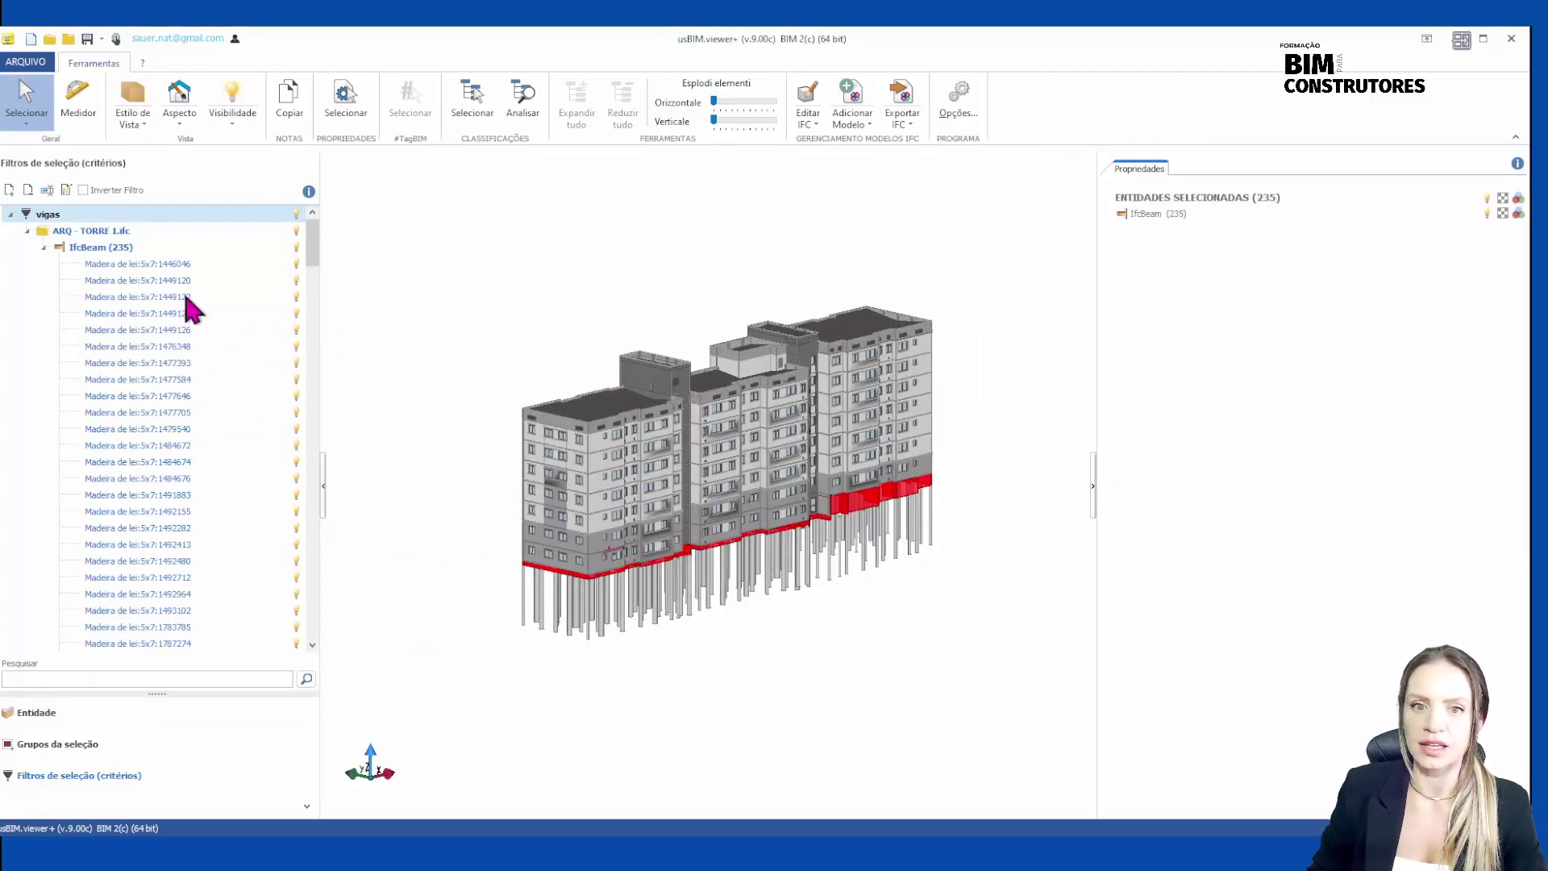
pyautogui.click(27, 230)
pyautogui.click(16, 215)
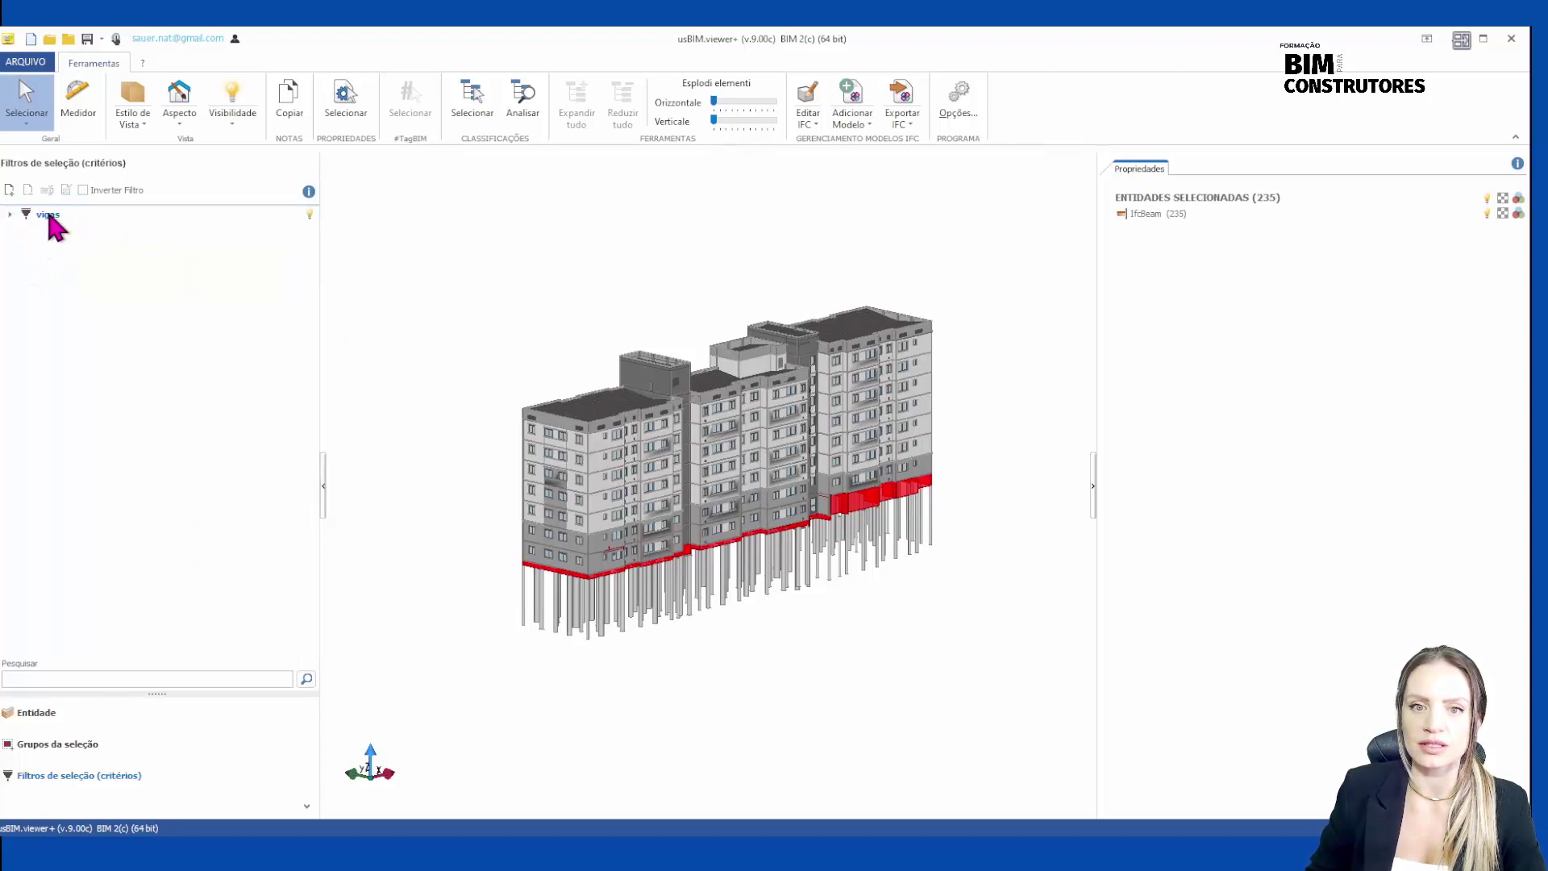
pyautogui.click(49, 215)
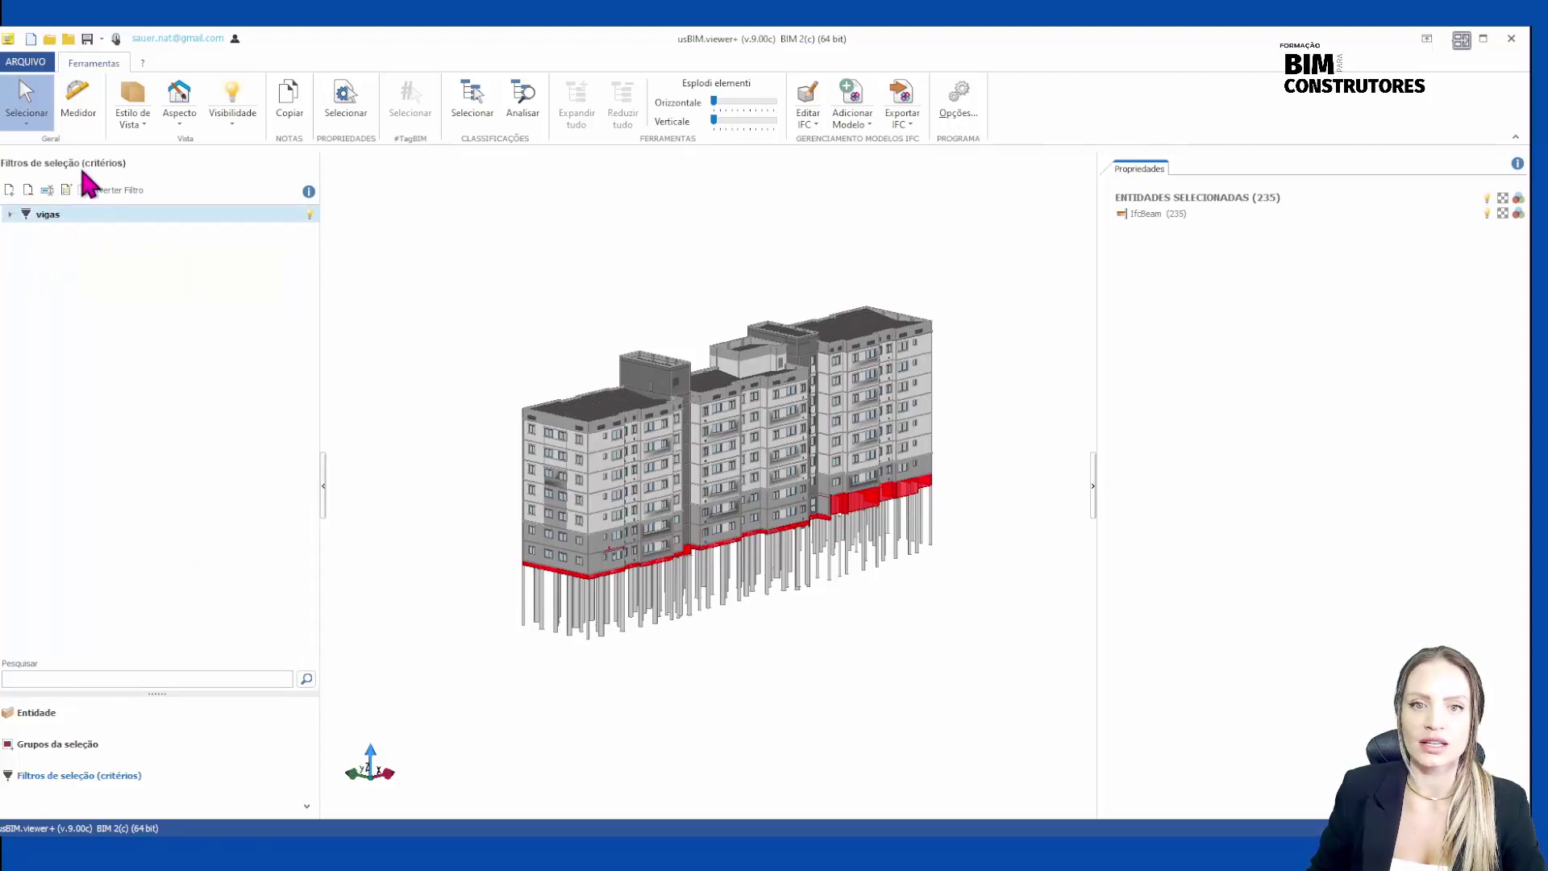
# Collapse Grupo da Alvenaria in the selection groups and return to the selection filters.
pyautogui.click(89, 747)
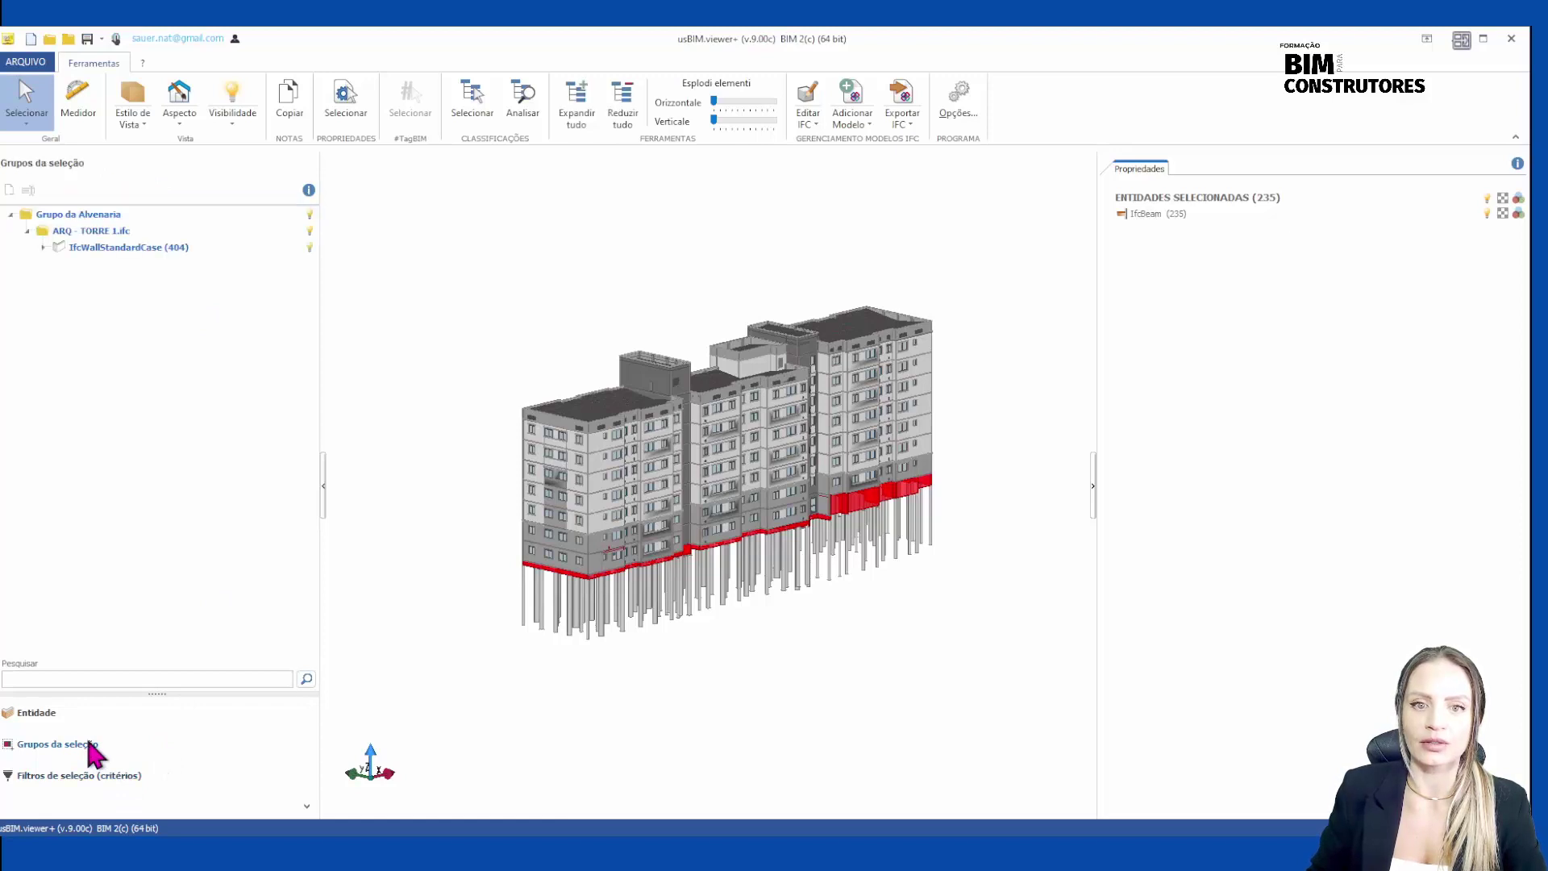
pyautogui.click(10, 215)
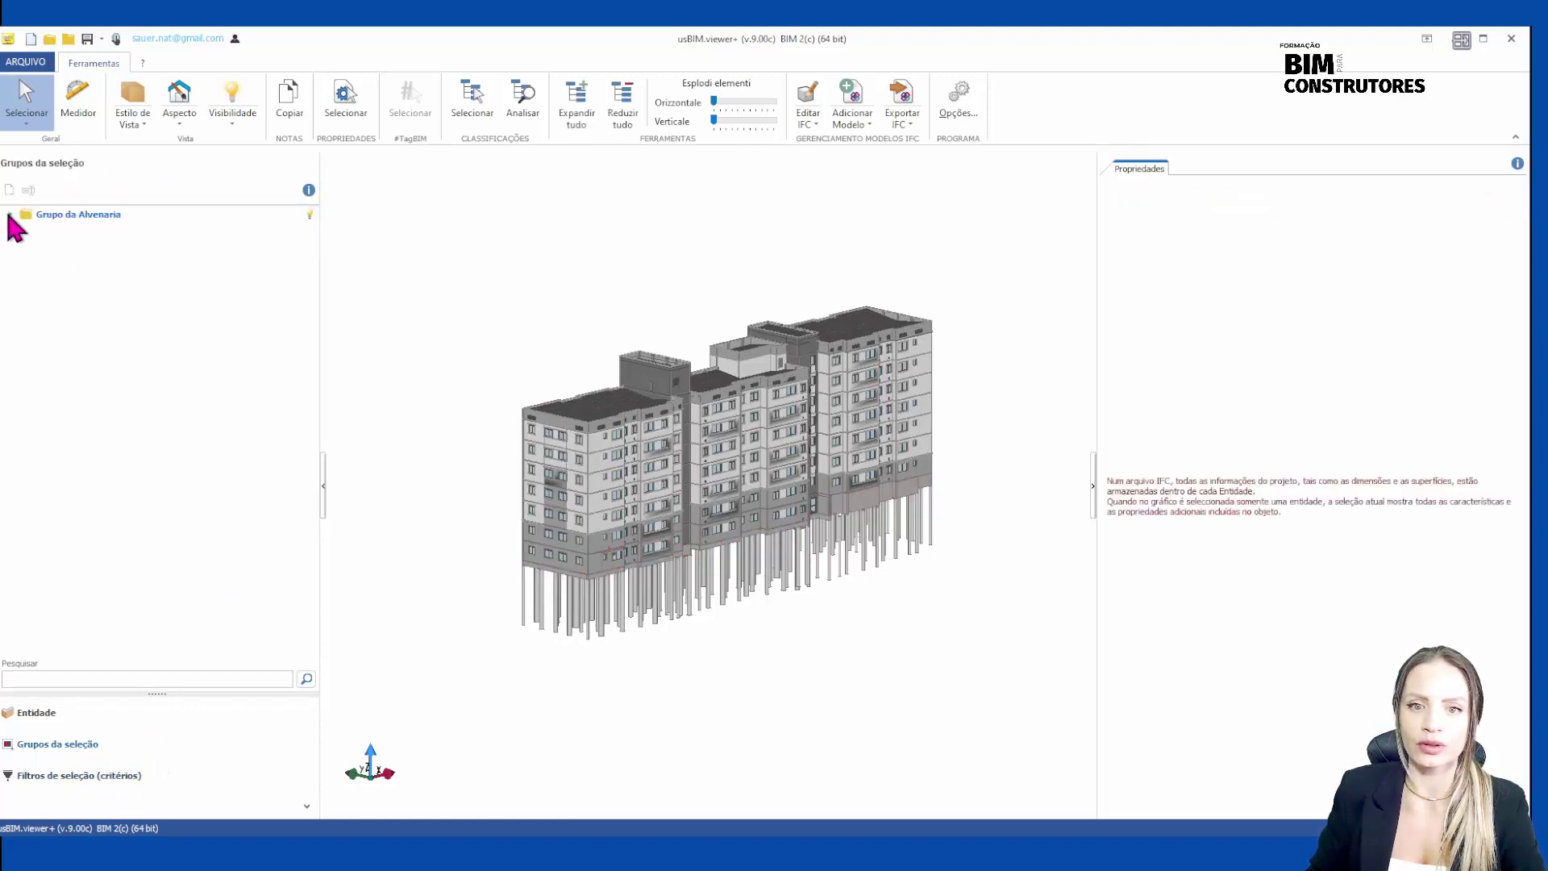
pyautogui.click(97, 775)
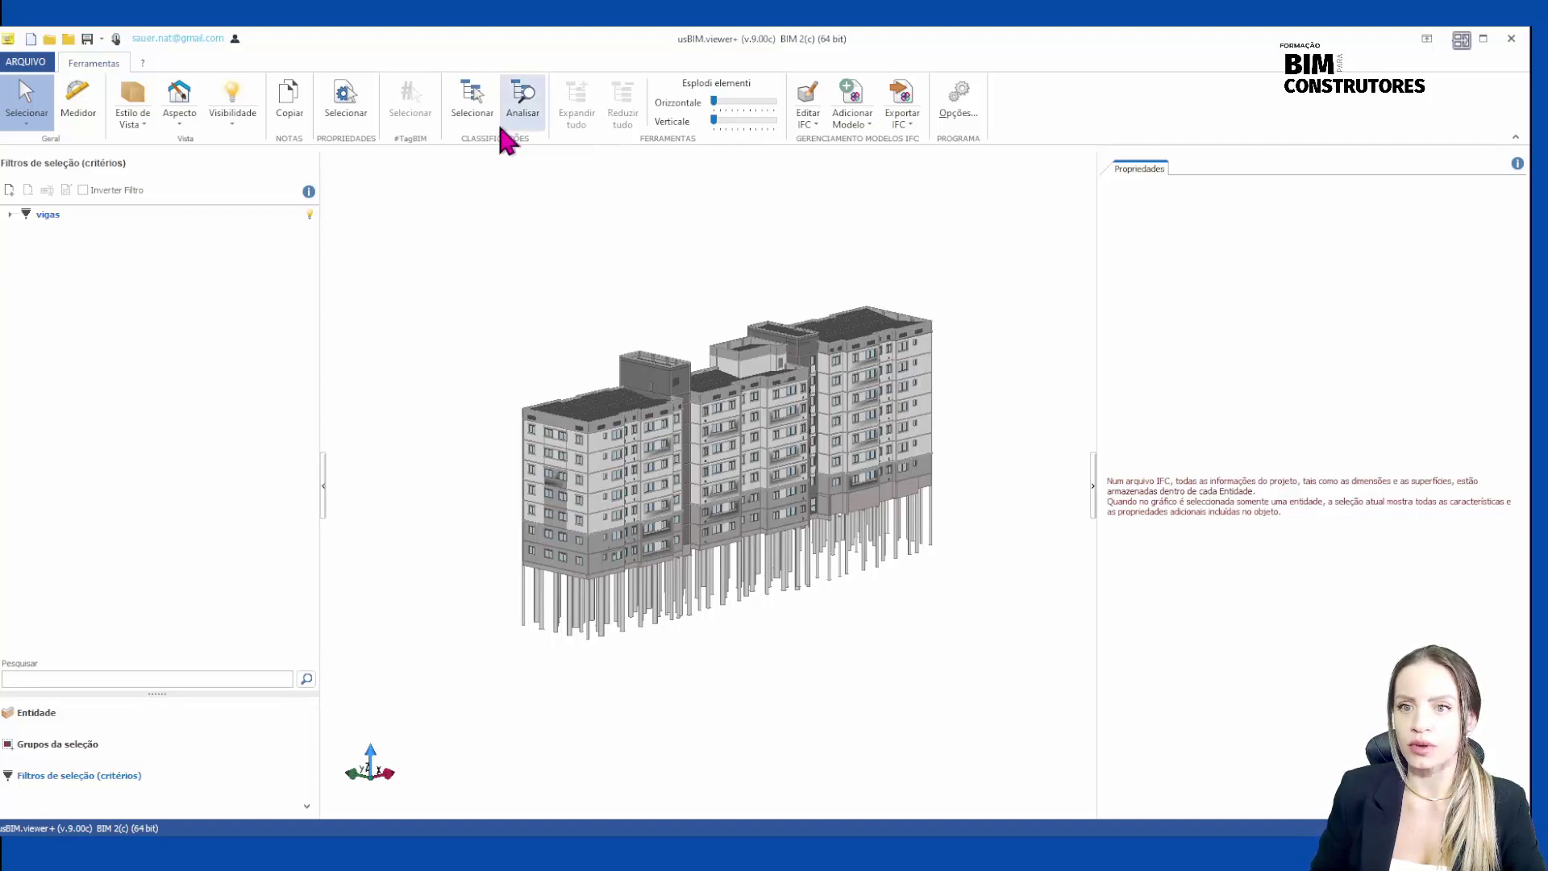
# Browse the values in the 1.NATBIM property set of the property selection dialog, collapse the set, and close the dialog.
pyautogui.click(346, 117)
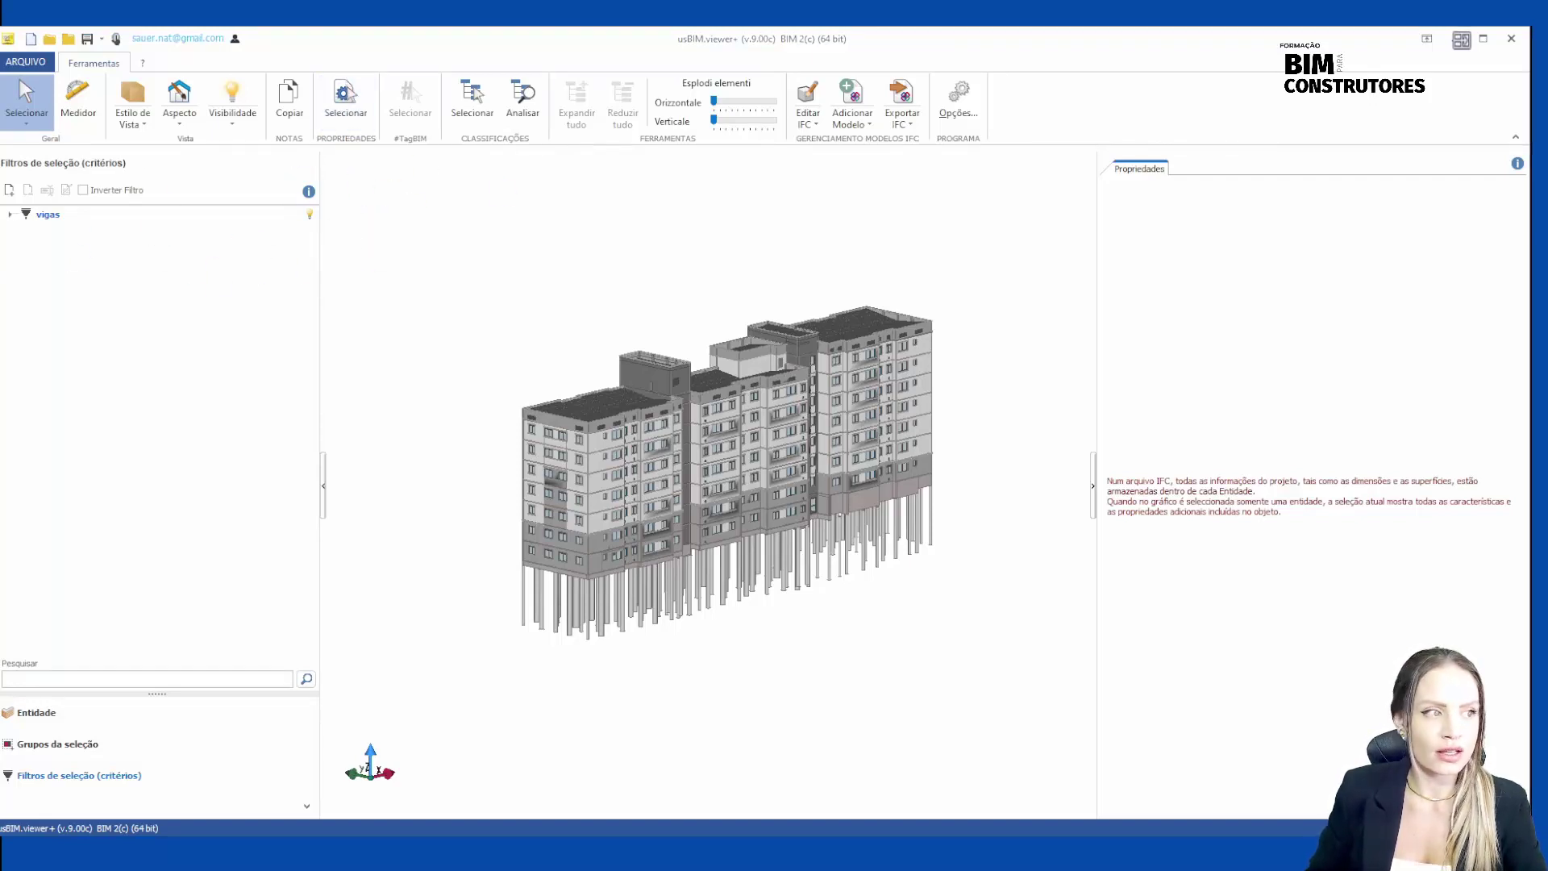
pyautogui.click(1056, 175)
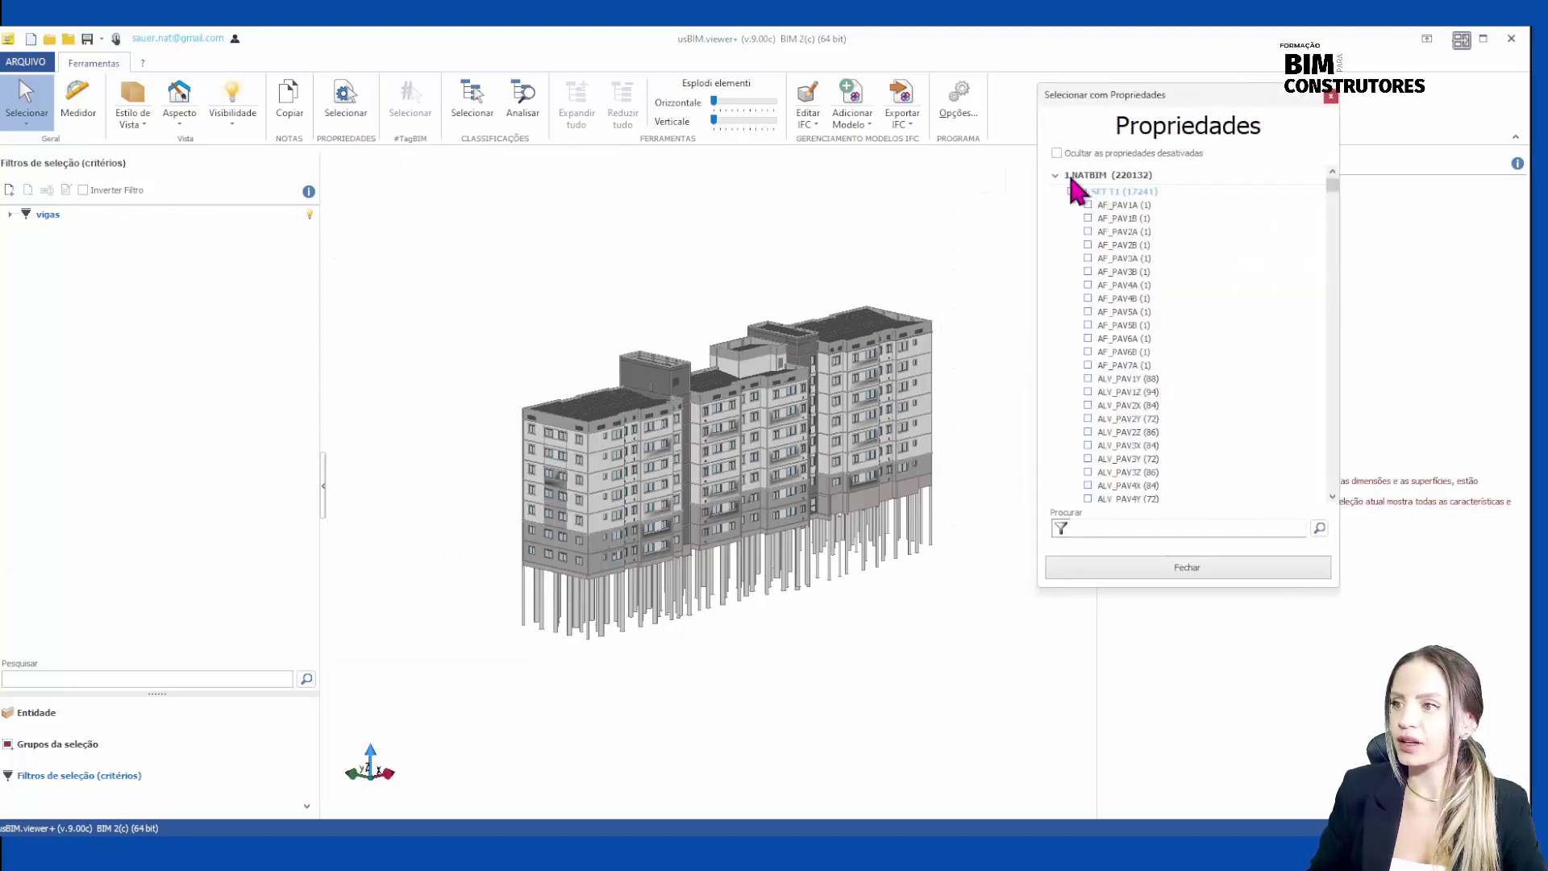
pyautogui.scroll(-15, 1109, 395)
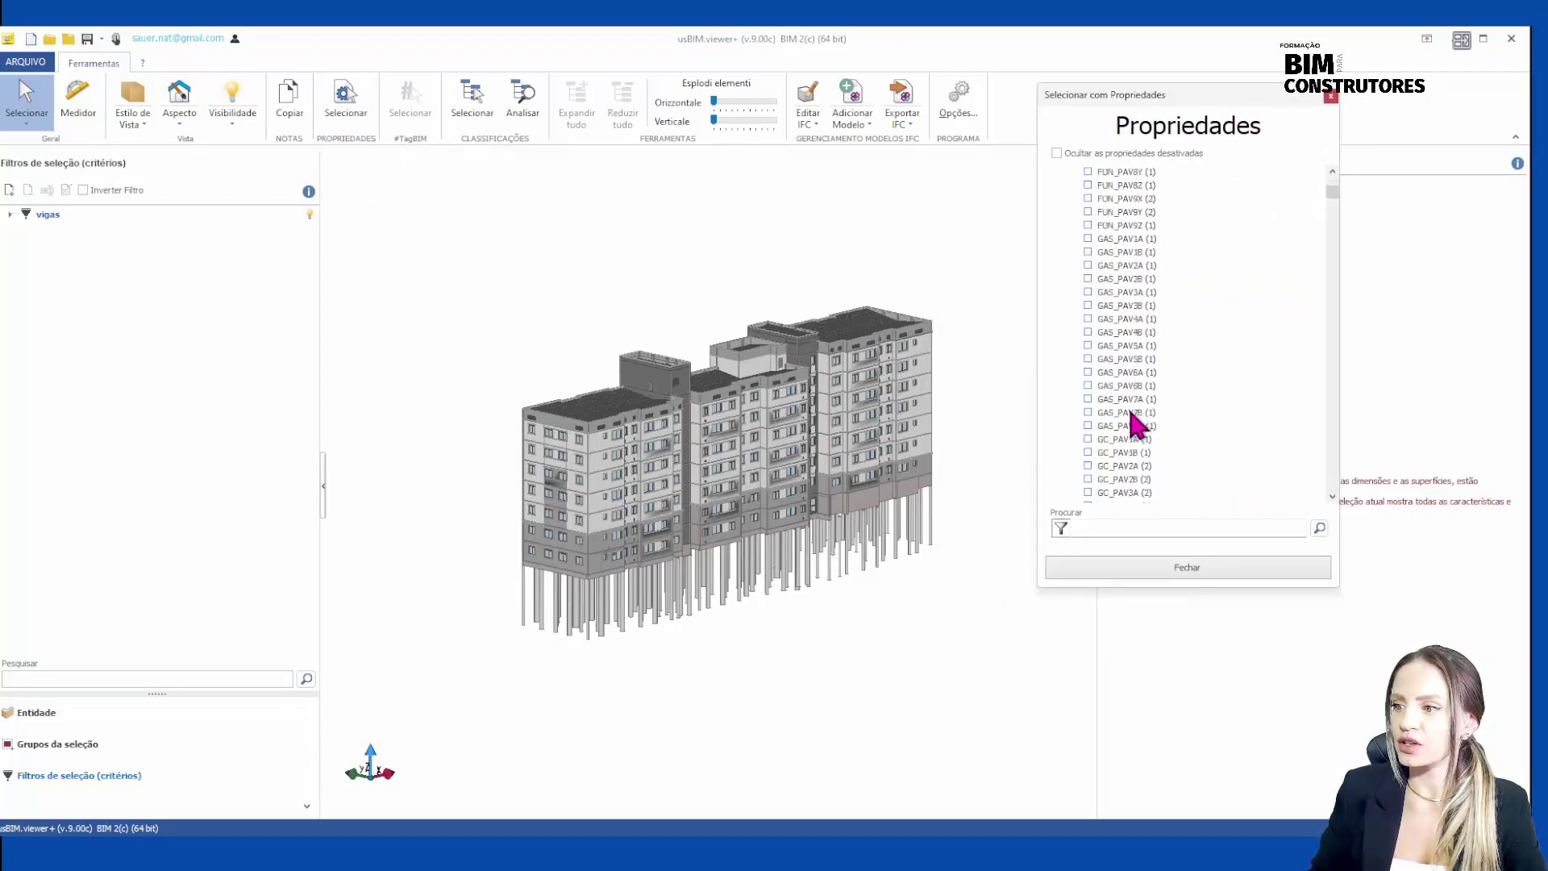
pyautogui.moveTo(1332, 197); pyautogui.dragTo(1234, 176)
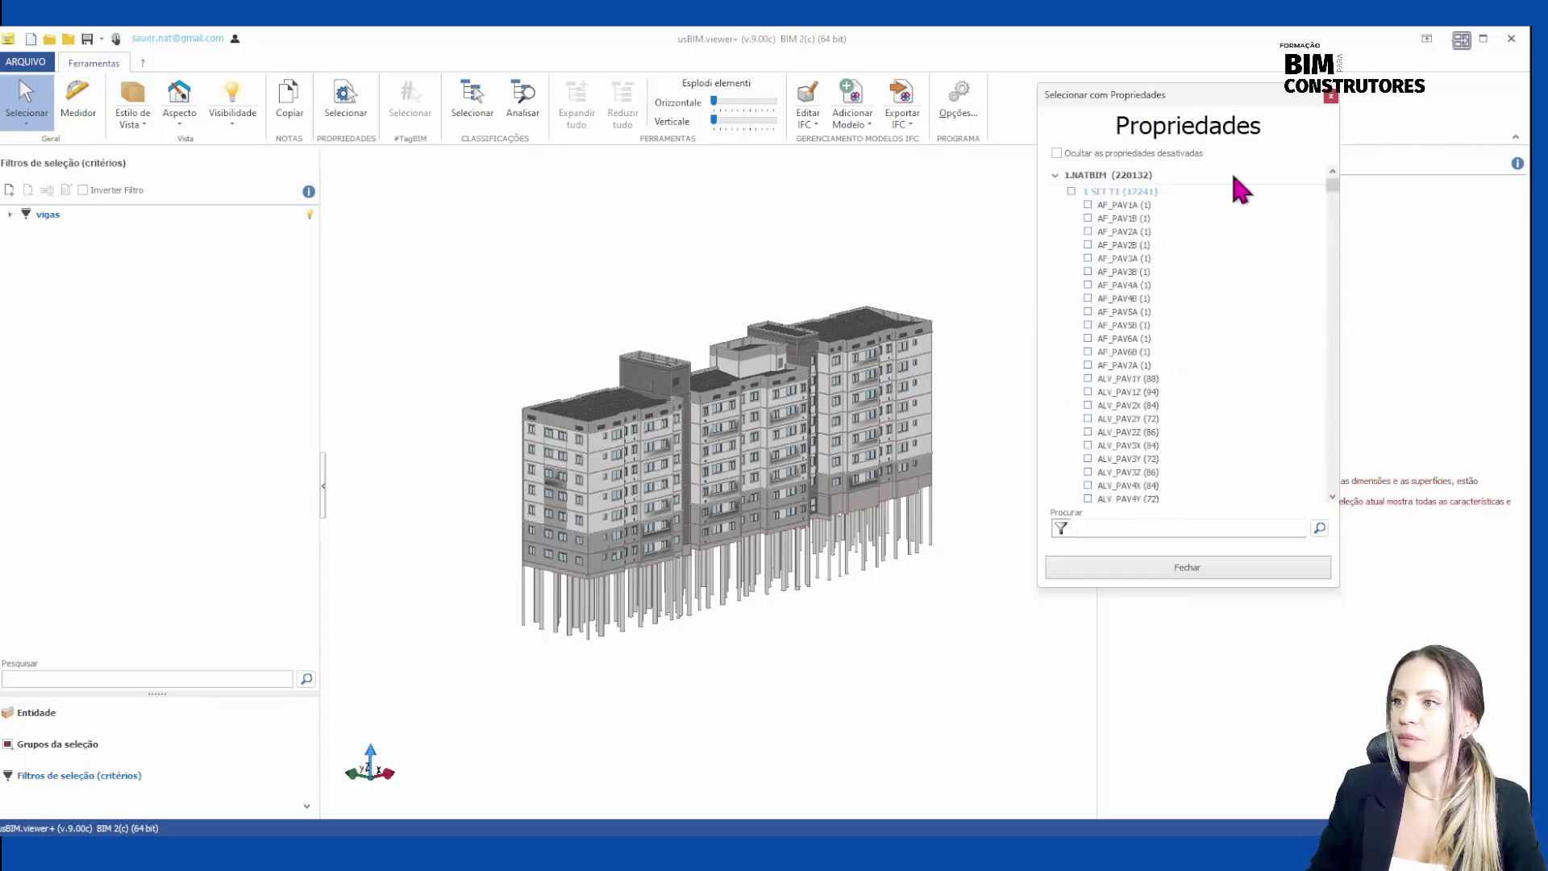
pyautogui.click(1055, 175)
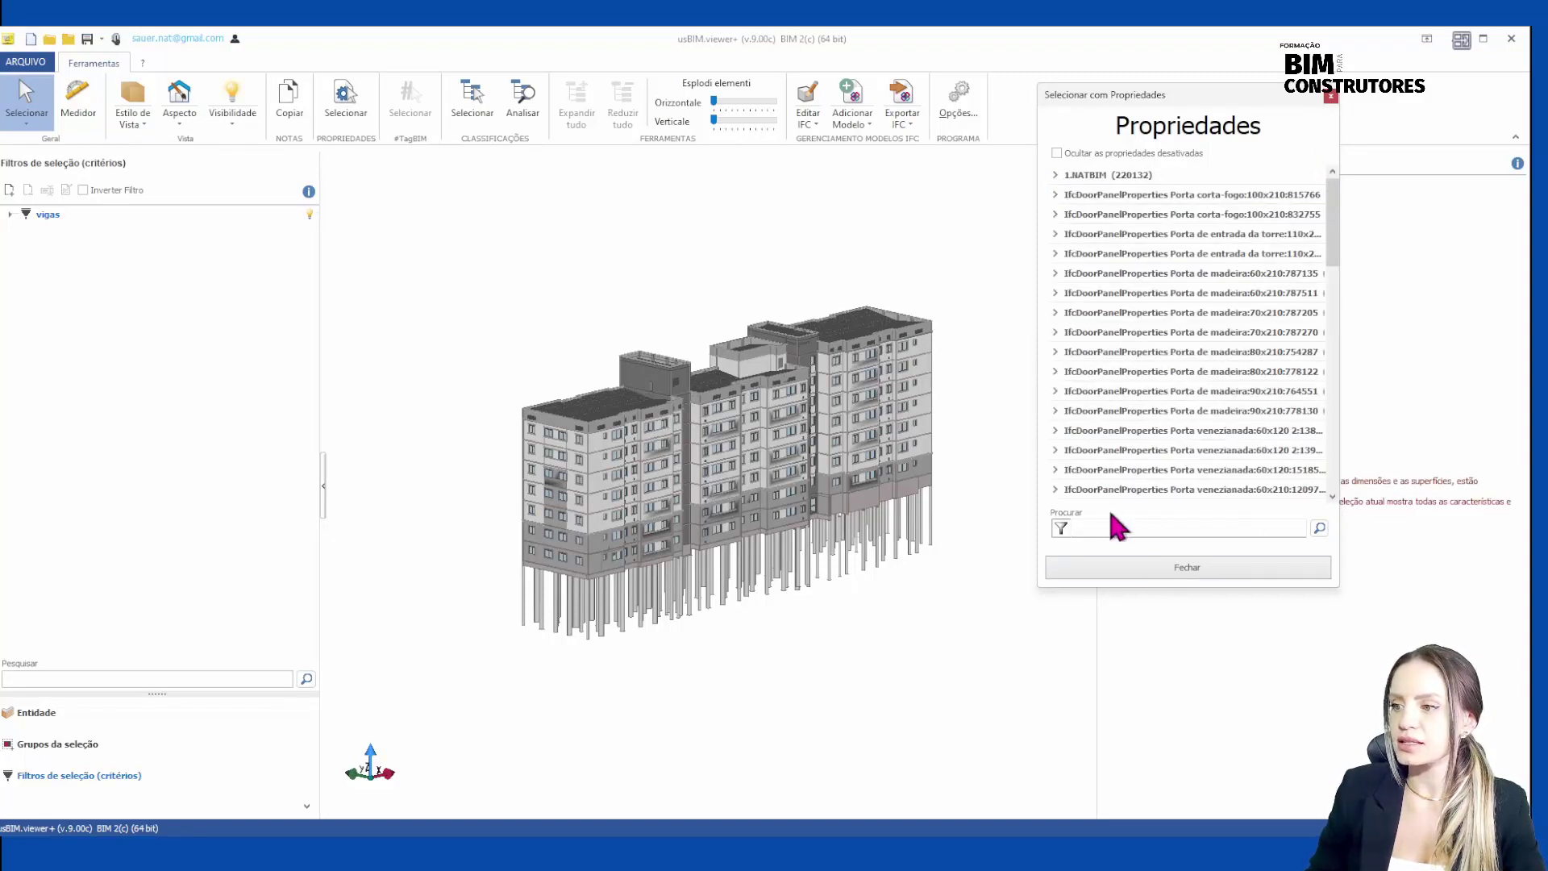
pyautogui.click(1330, 96)
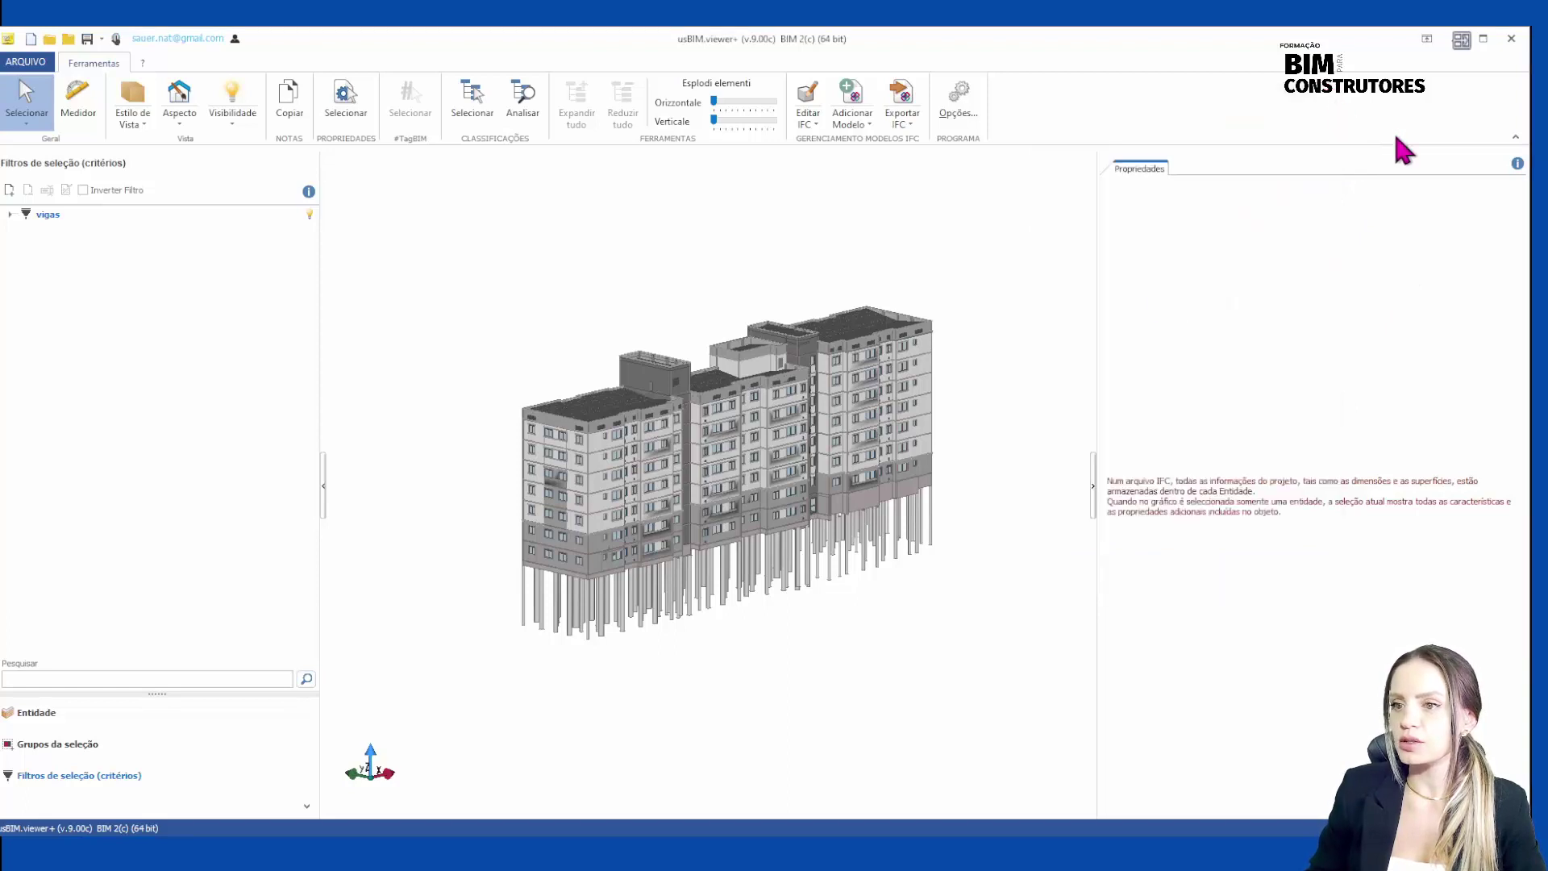
# Reopen the selection dialog for picking entities by property.
pyautogui.click(46, 225)
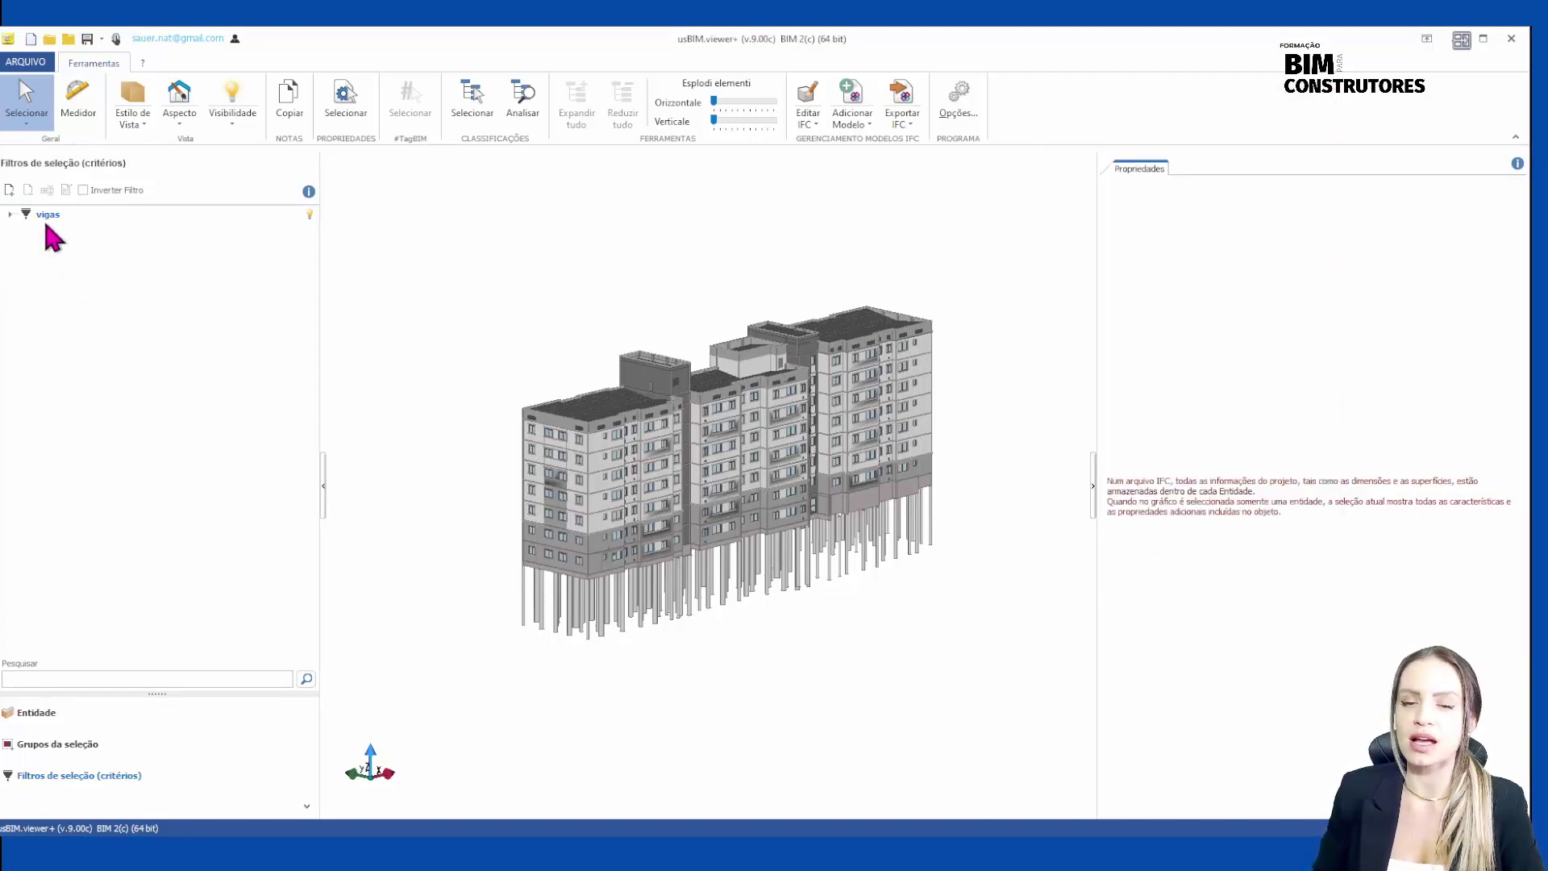
pyautogui.click(346, 103)
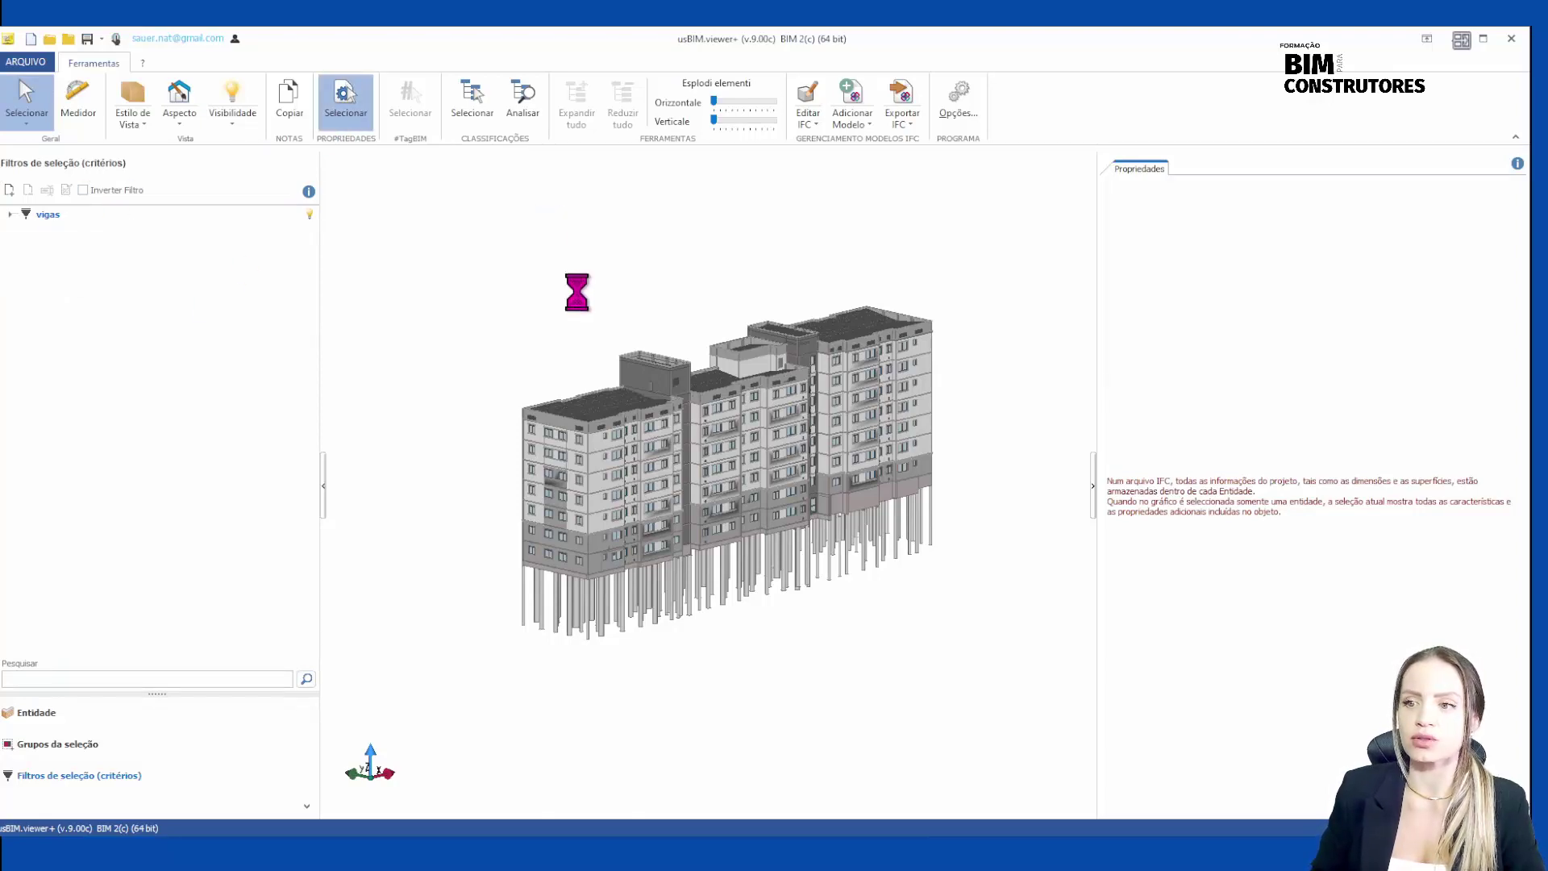